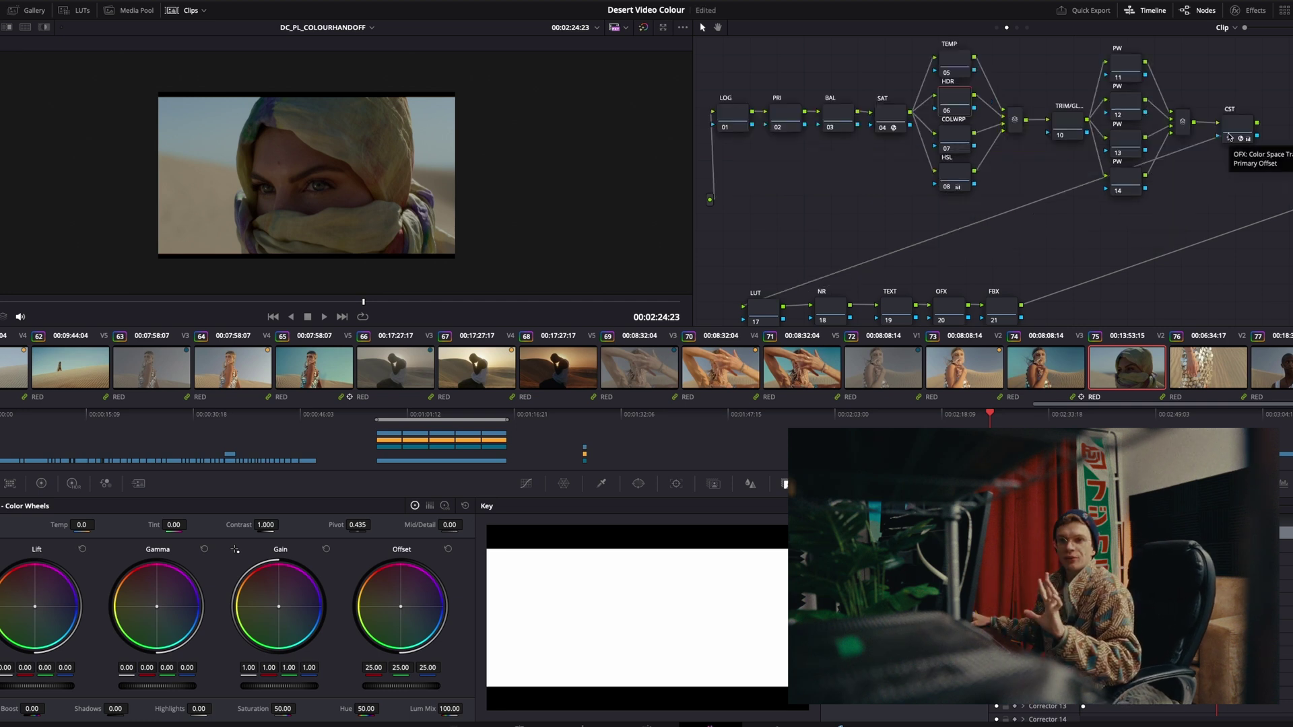
- Move the CST node out of the upper chain to just above the LUT node at the start of the lower row
left_click(1241, 127)
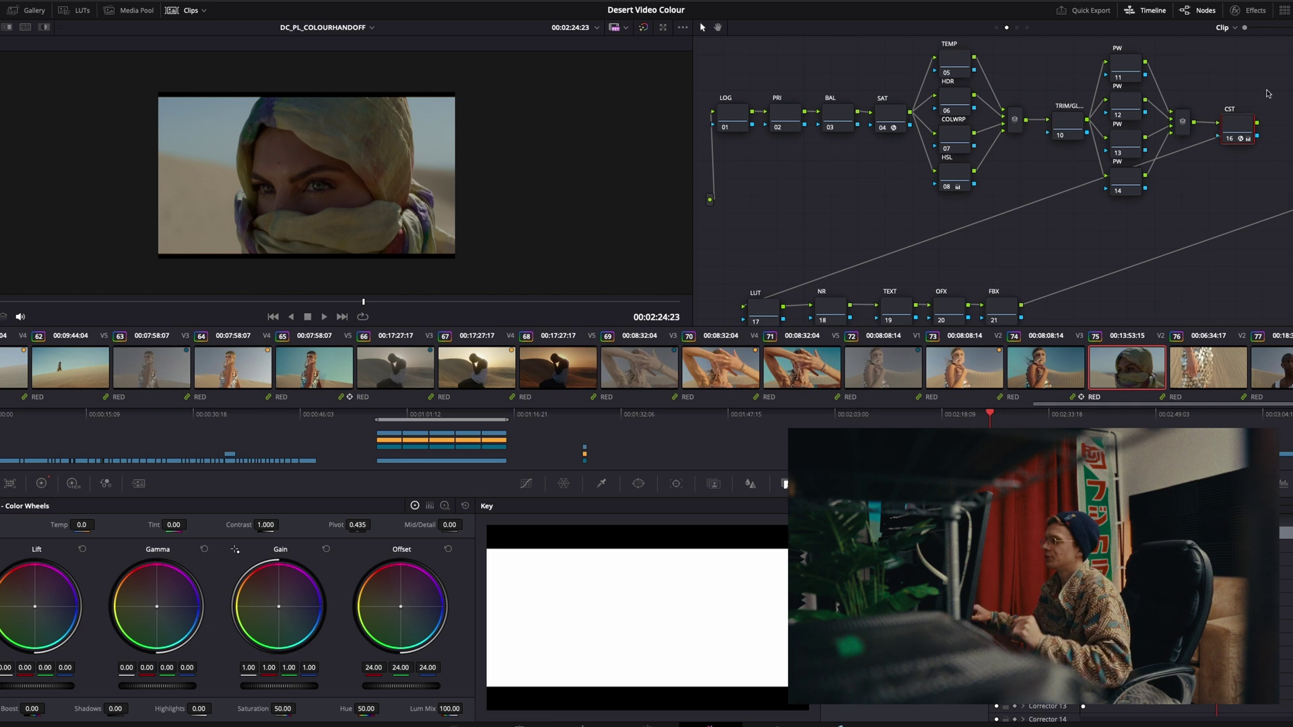
left_click_drag(1244, 124, 772, 226)
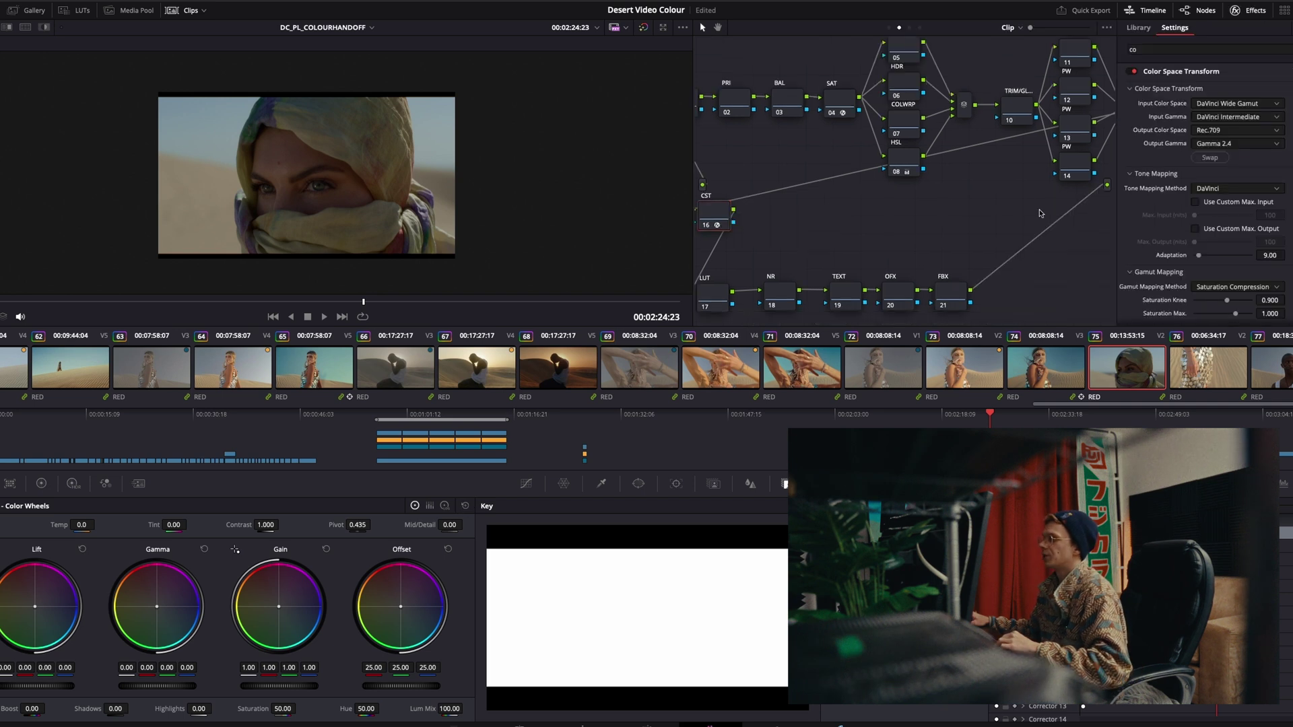
left_click_drag(1014, 204, 1107, 182)
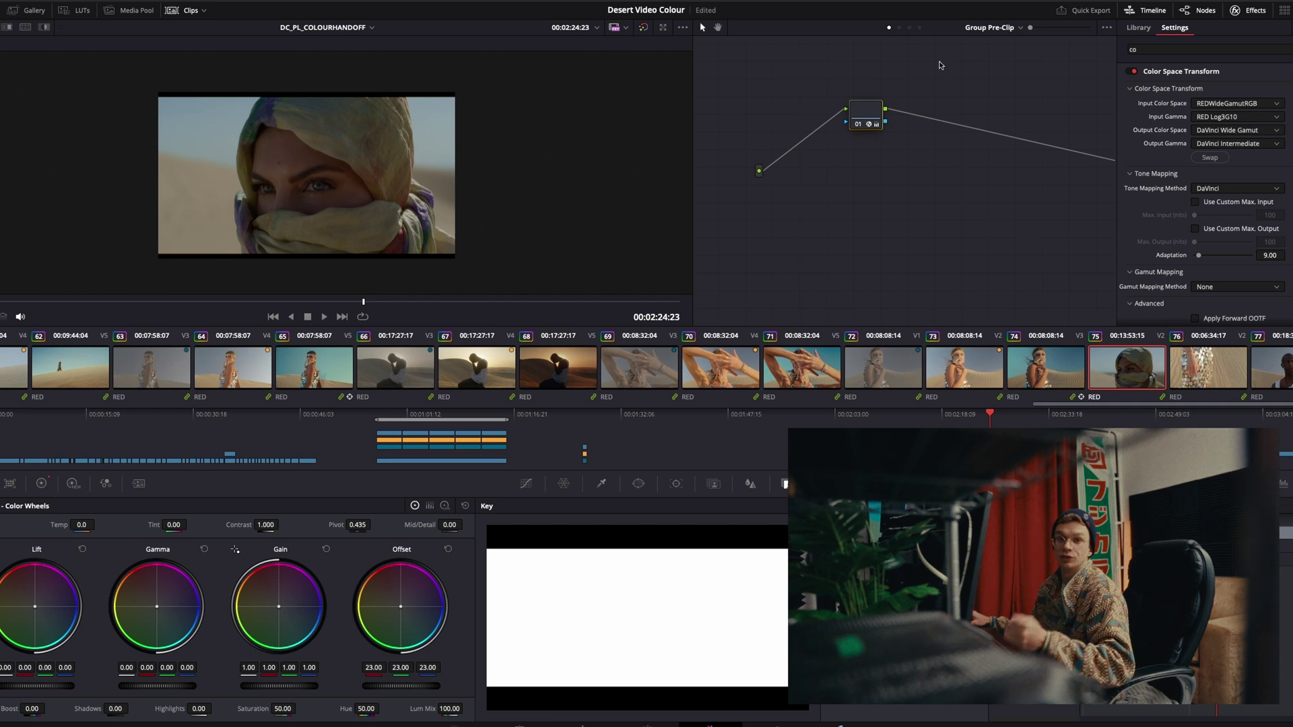
- Return to the clip-level node graph and set the CST node's output gamma to Cineon Film Log
left_click(900, 27)
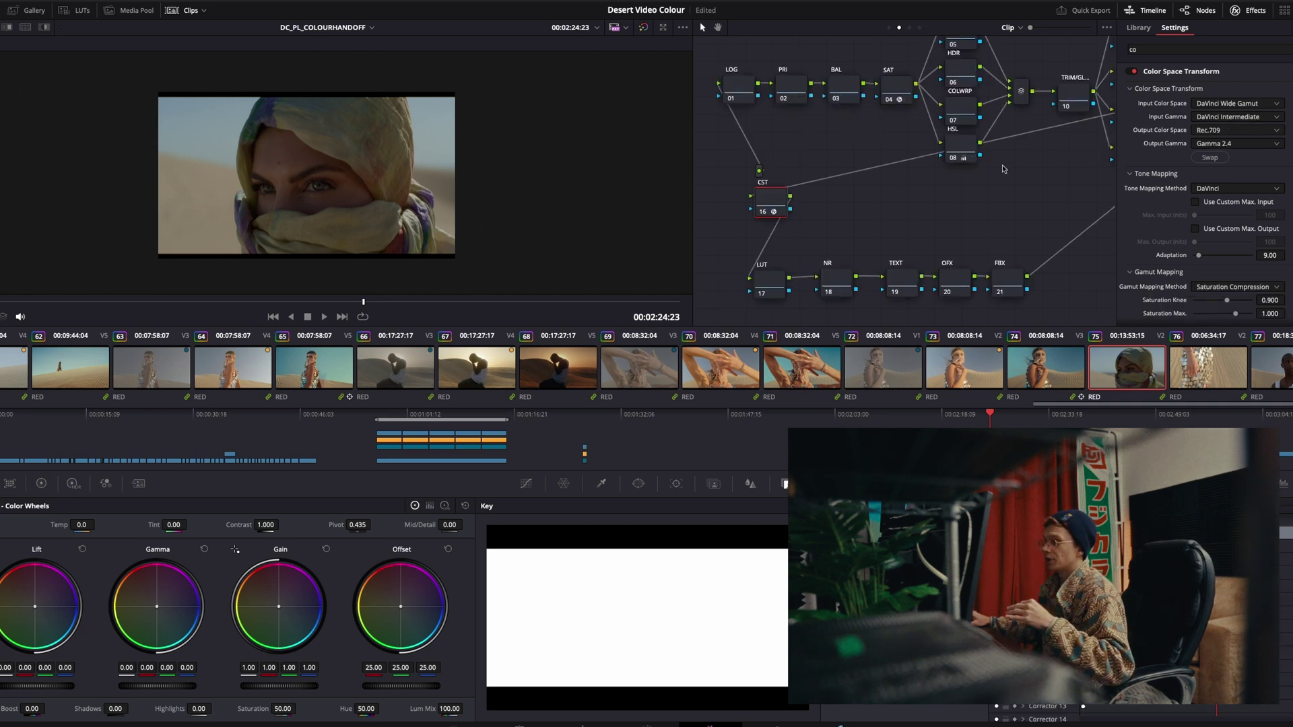
left_click_drag(972, 182, 910, 221)
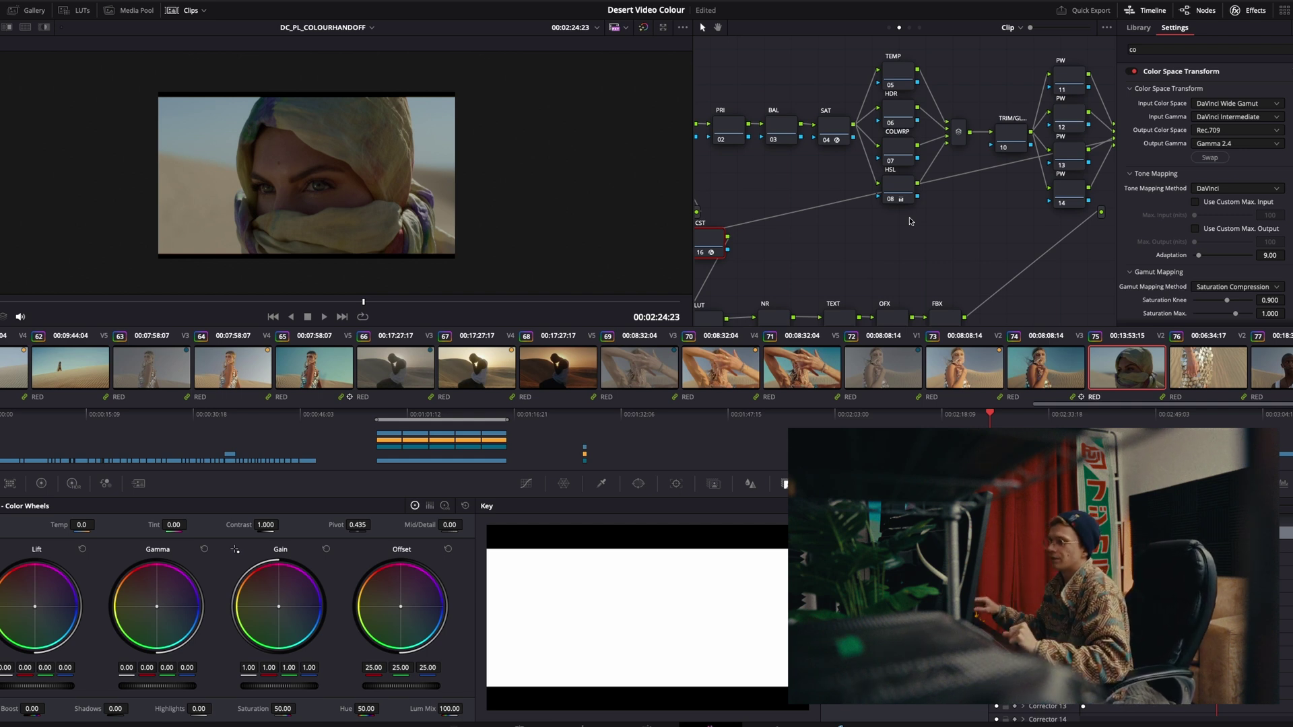
left_click_drag(879, 240, 948, 199)
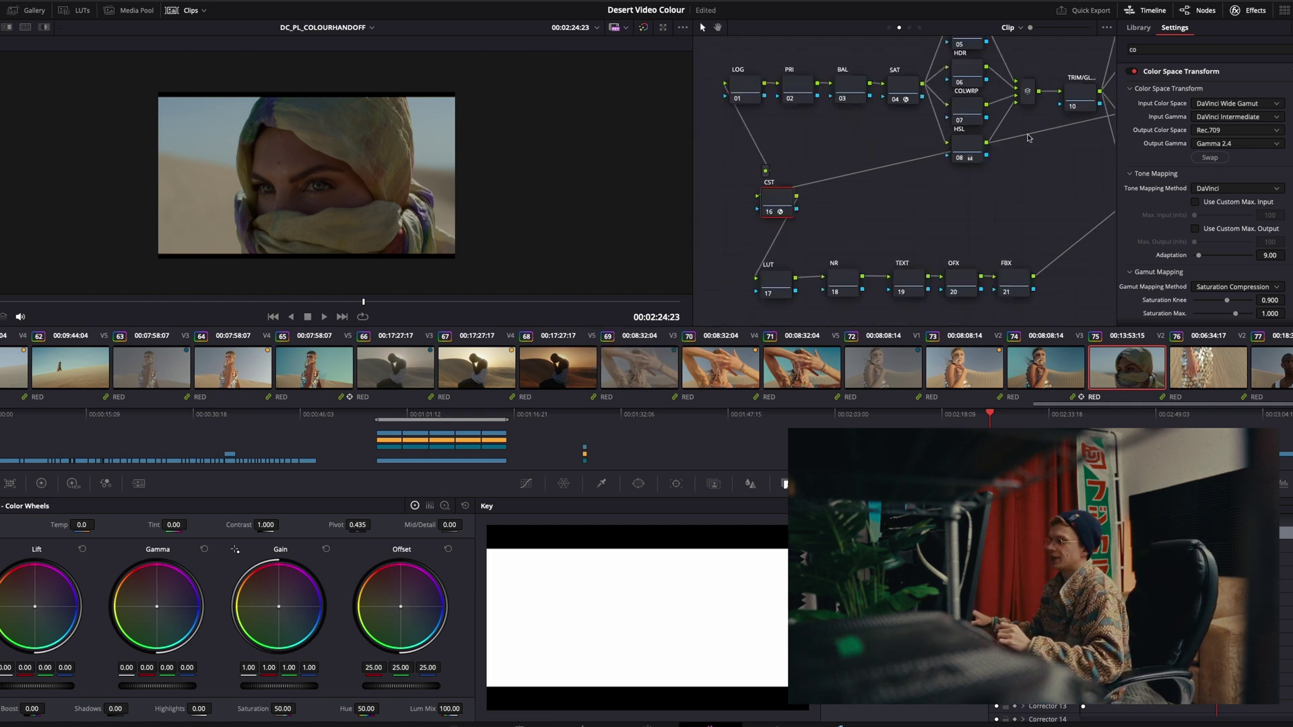
left_click(1223, 144)
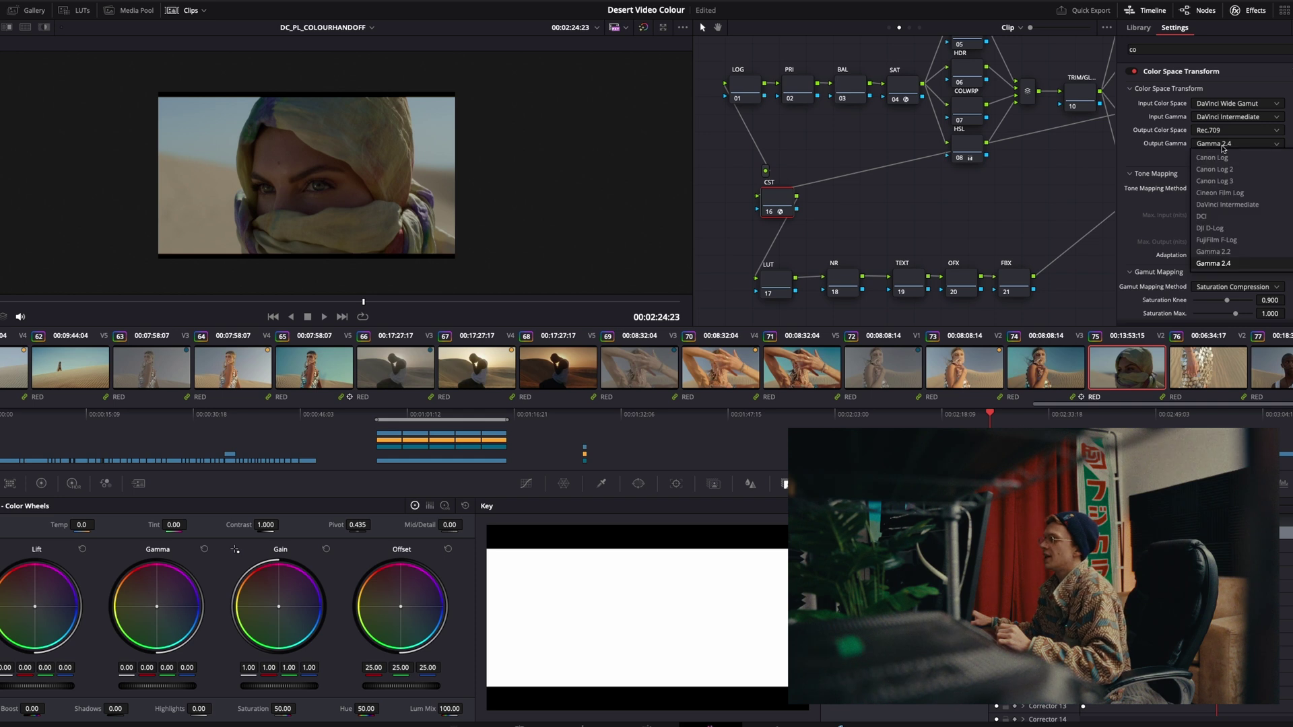
left_click(1241, 193)
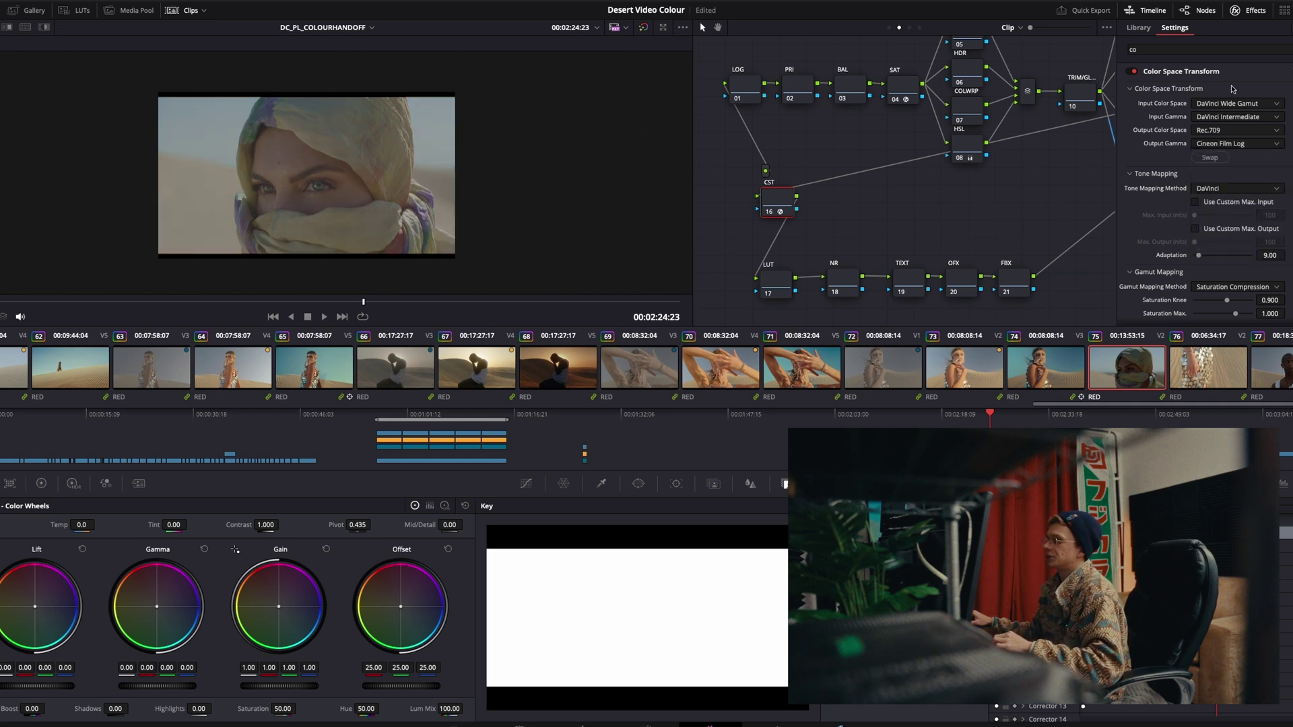
scroll(1216, 216, "down", 3)
scroll(1157, 147, "up", 3)
- Add a serial node after the CST node and browse the Film Looks LUT folder as thumbnails
key("alt+s")
left_click(78, 10)
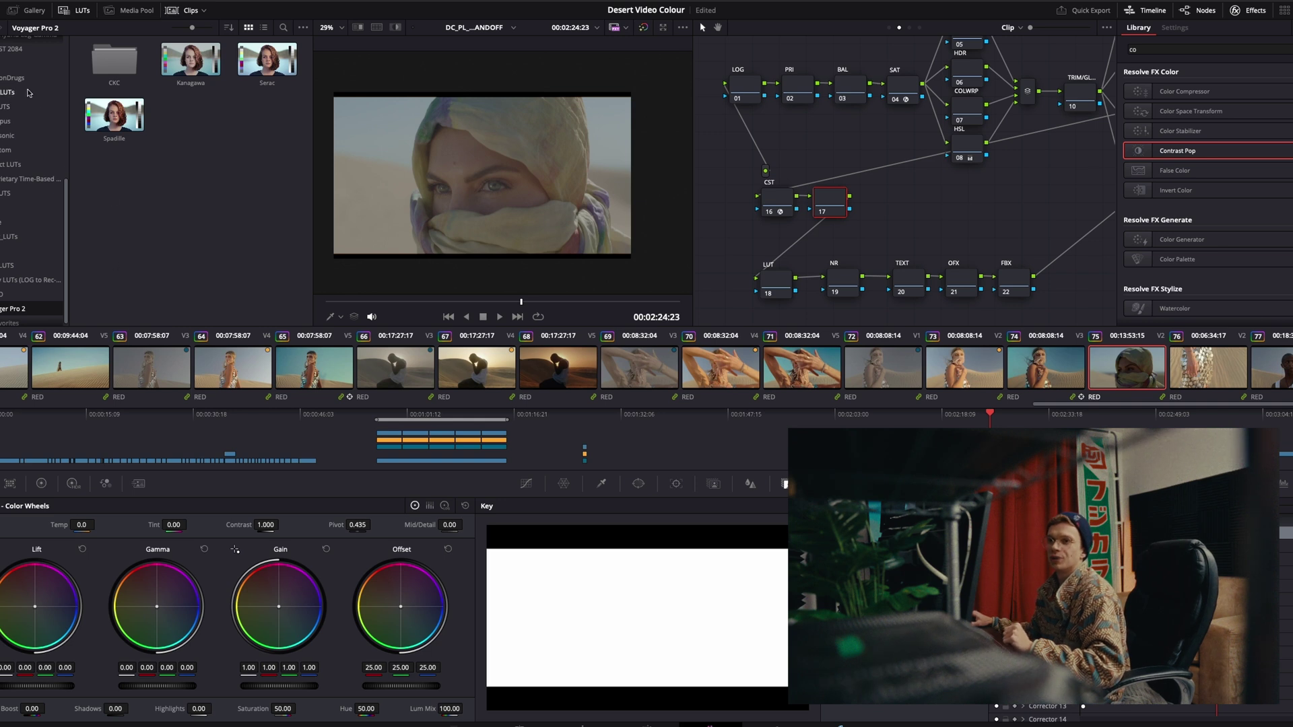
scroll(28, 254, "up", 5)
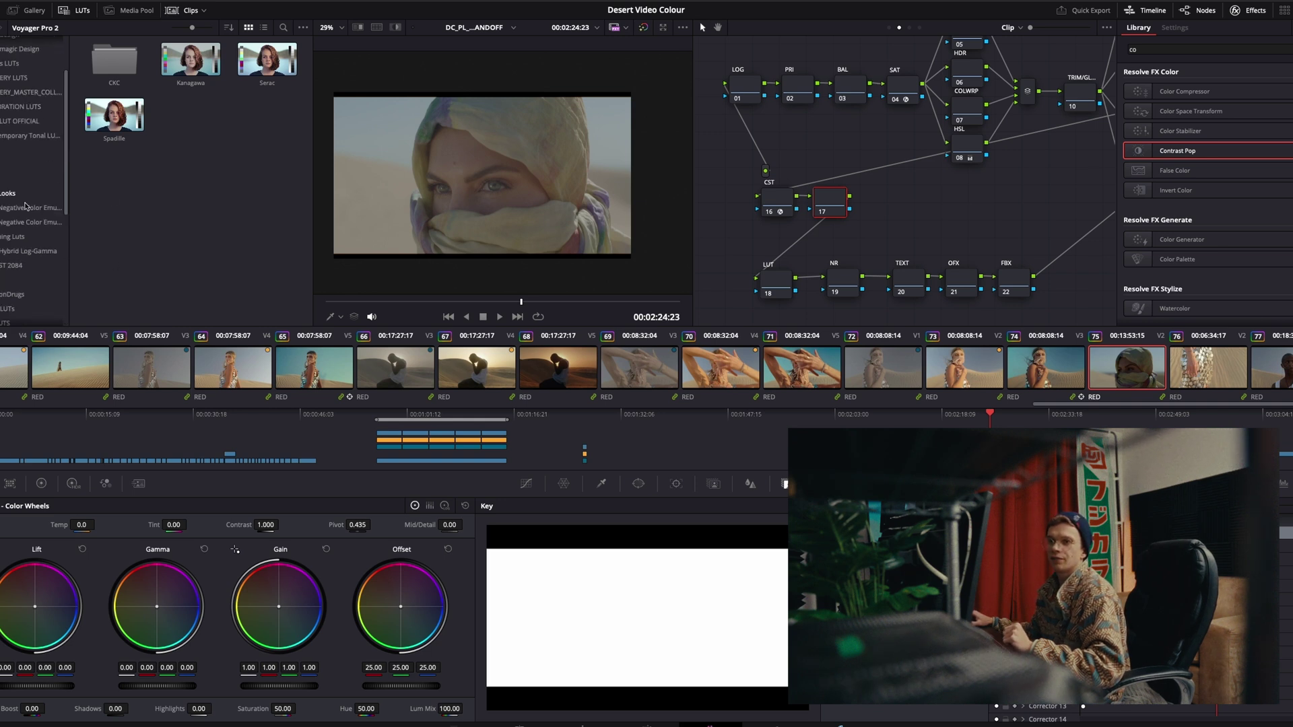
left_click(25, 193)
scroll(25, 193, "up", 1)
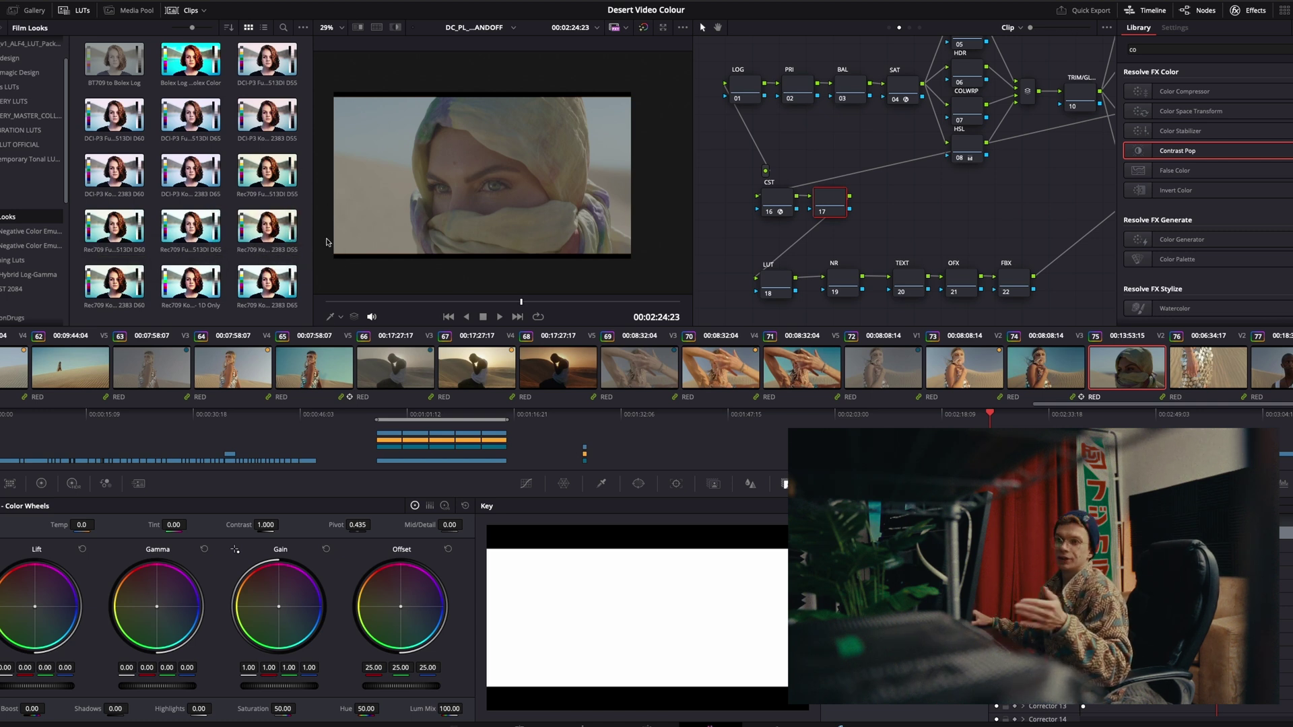
scroll(328, 240, "down", 2)
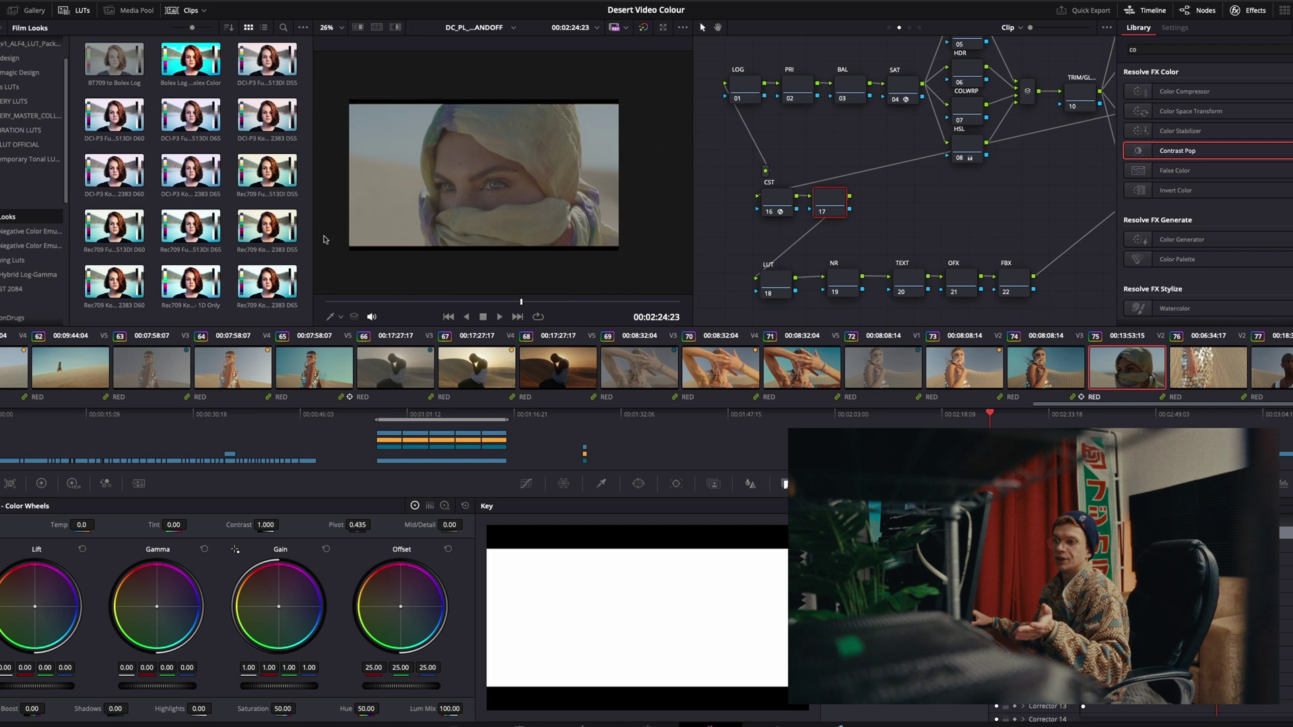
left_click(264, 28)
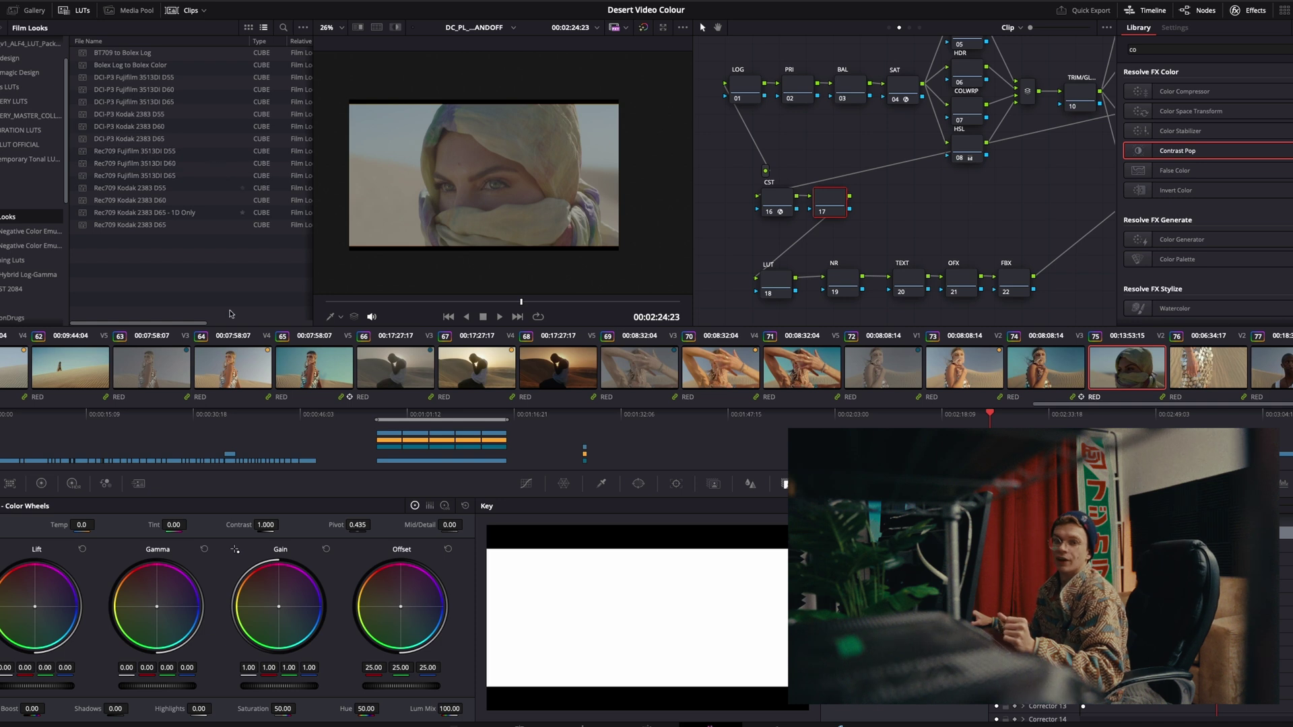
left_click(248, 28)
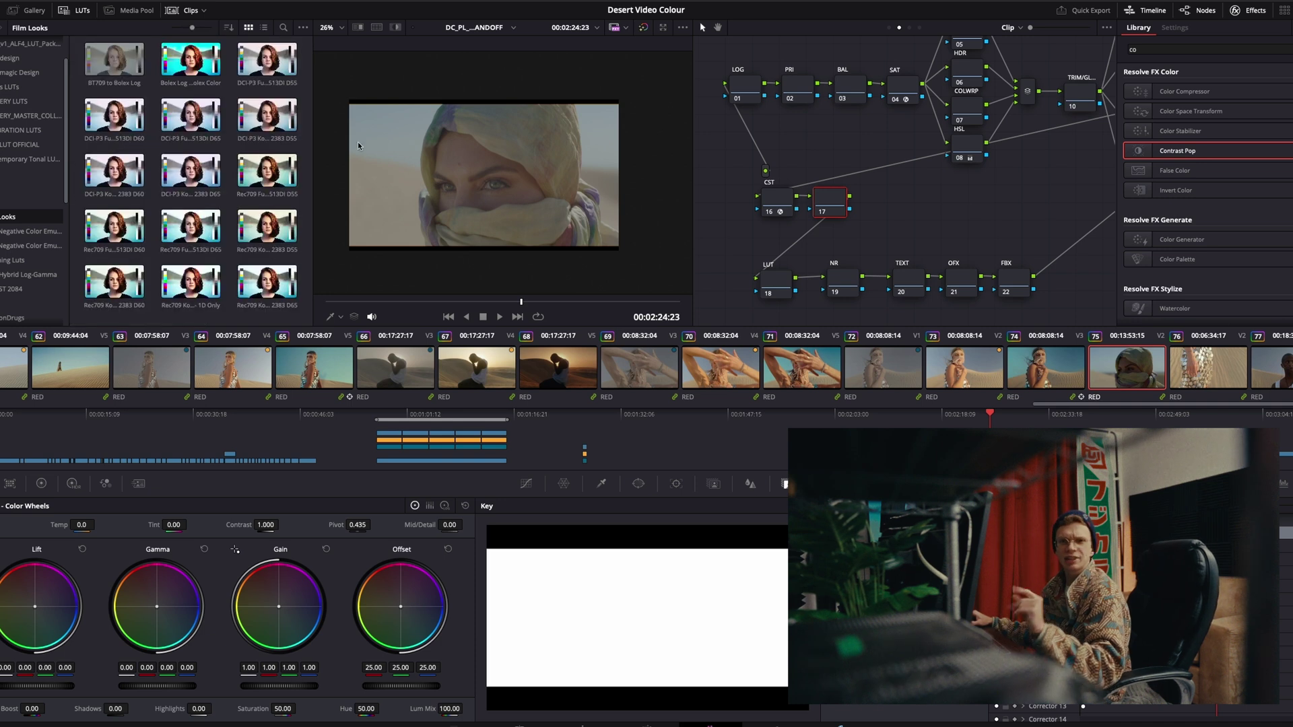
- Try the Rec709 Kodak 2383 D55 LUT on the new node, disable it, and try Rec709 Fujifilm 3513DI D60 on a second serial node
double_click(269, 235)
key("ctrl+d")
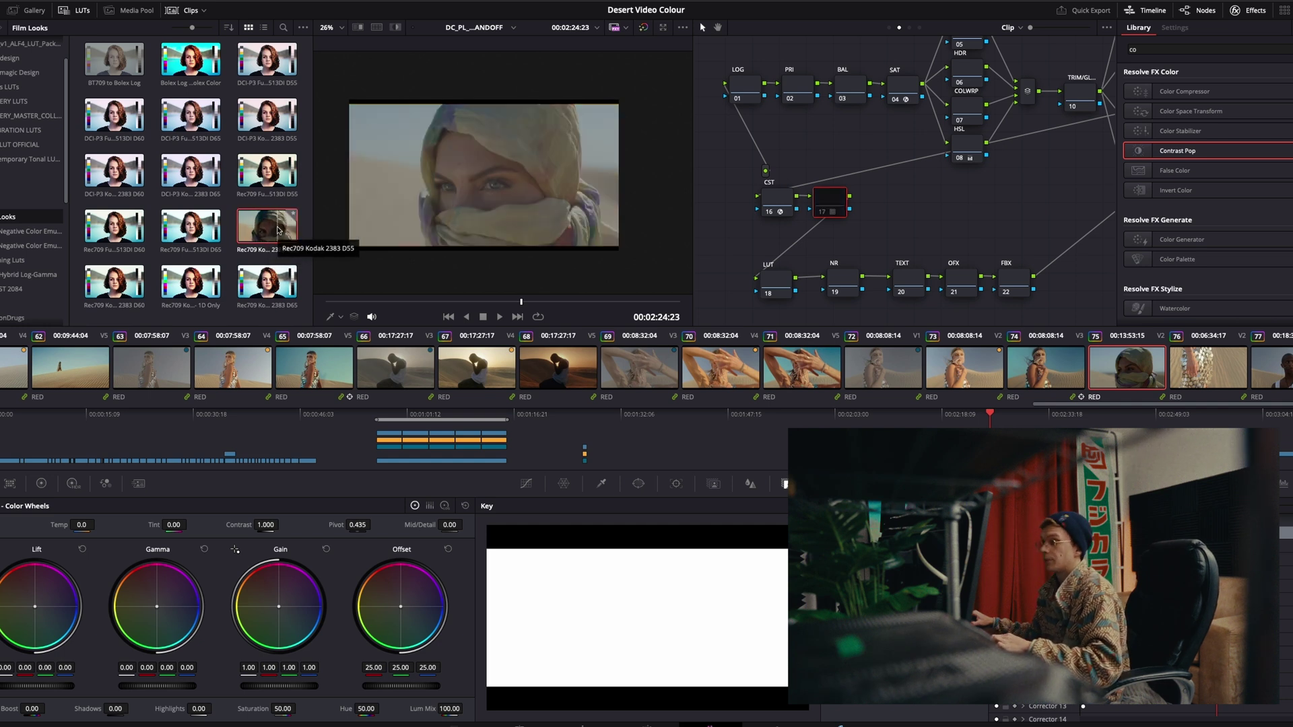
key("alt+s")
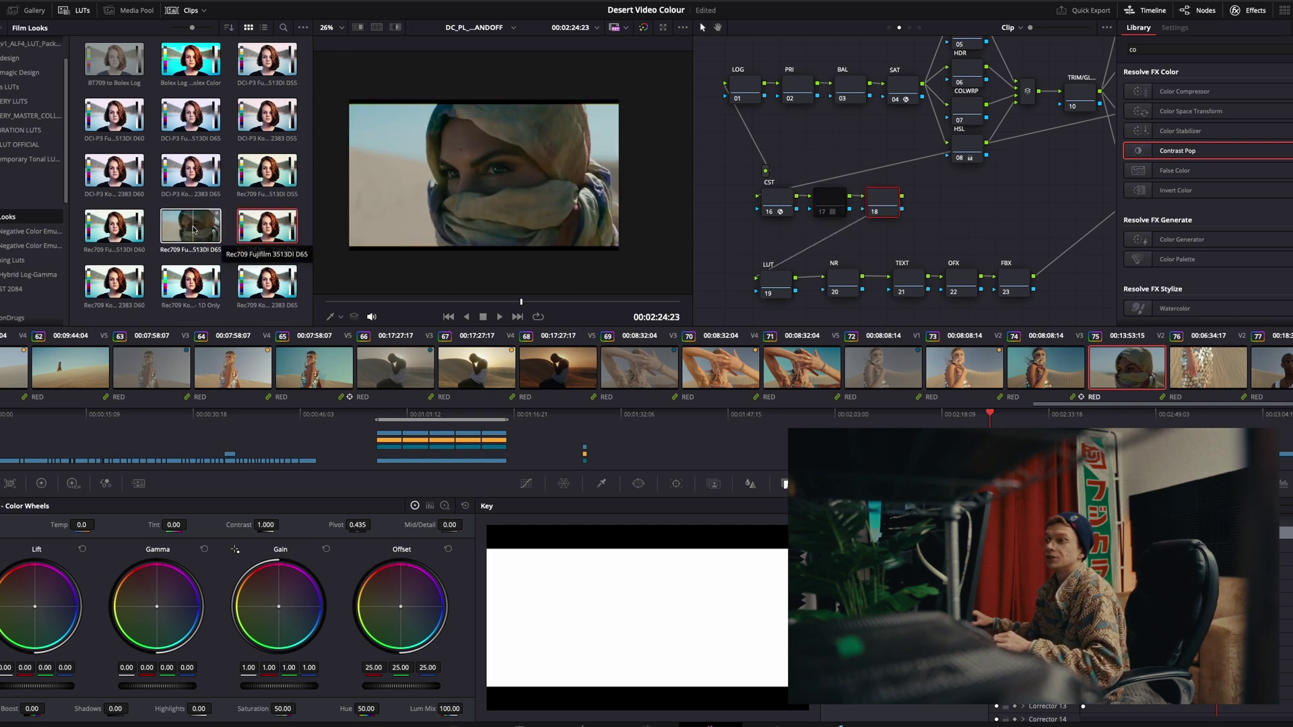
double_click(115, 228)
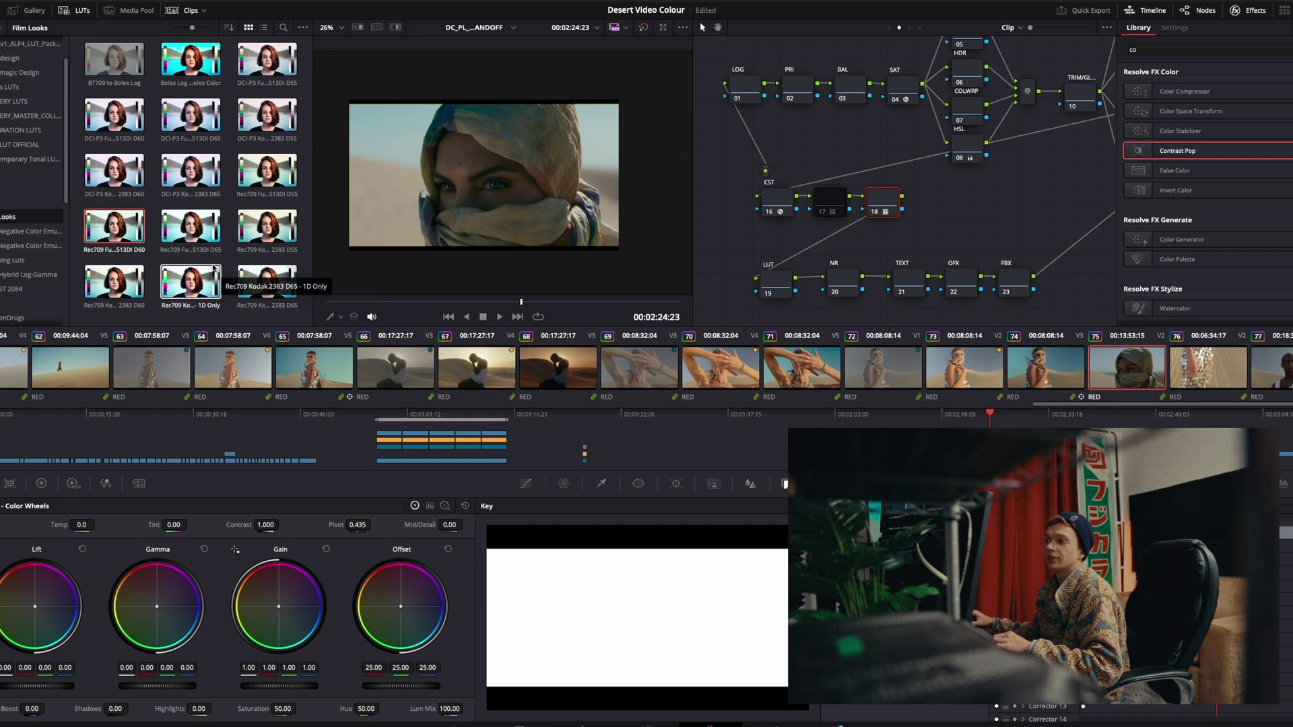
left_click(609, 302)
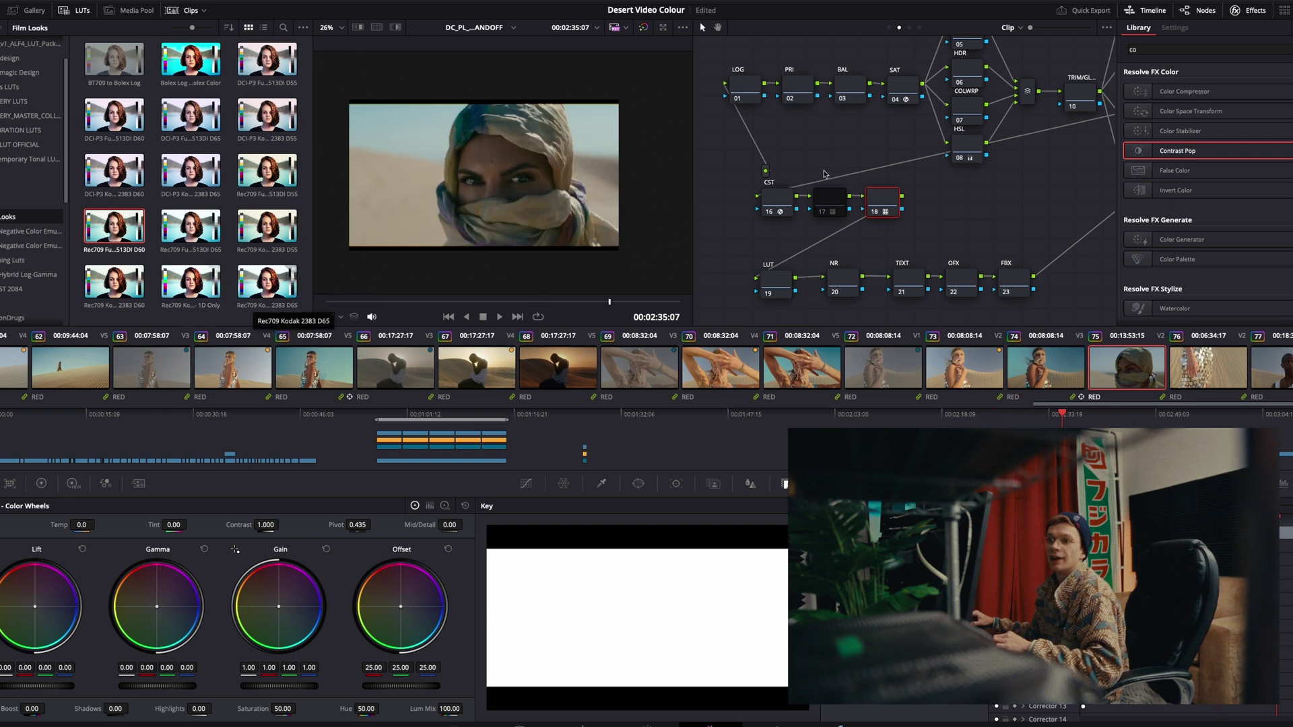
- Add a third serial node with the Rec709 Kodak 2383 D60 LUT, disable the Fujifilm node, and preview the look elsewhere in the clip
key("alt+s")
left_click(888, 204)
key("ctrl+d")
left_click(935, 203)
double_click(116, 289)
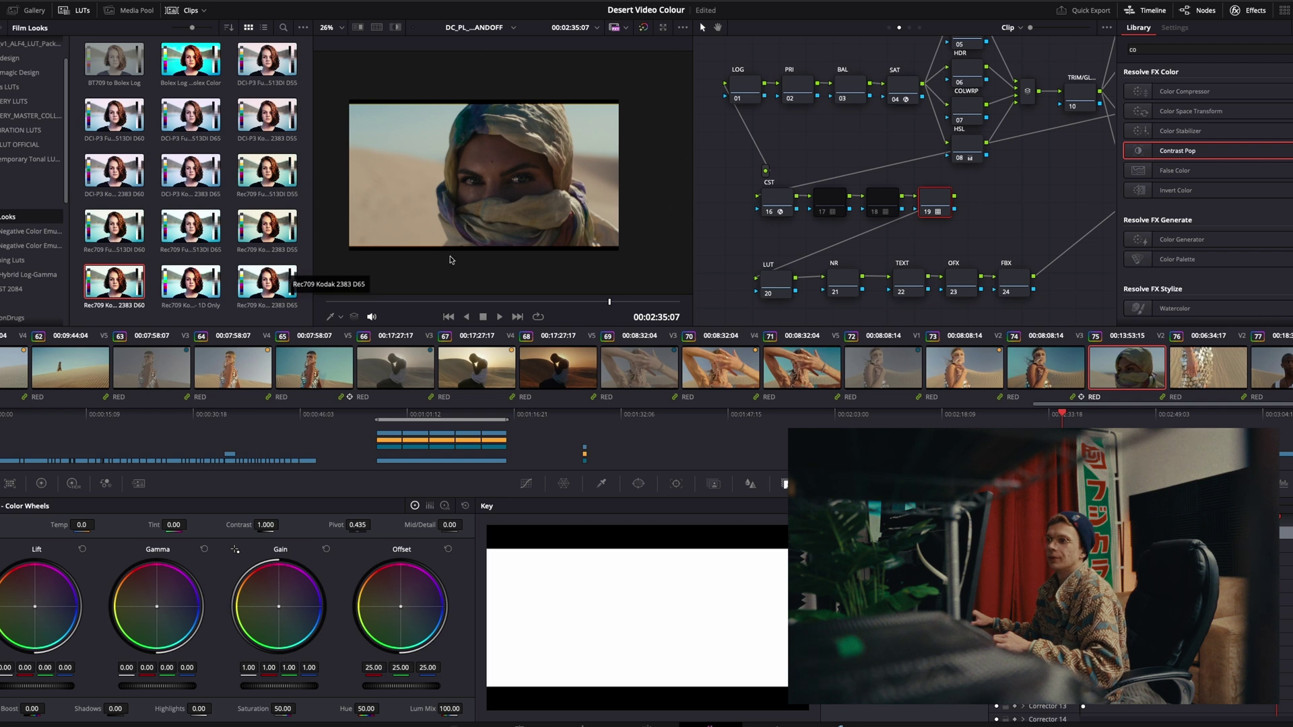
left_click(471, 302)
- Reset the two disabled trial LUT nodes and delete them from the chain
right_click(896, 202)
left_click(896, 204)
right_click(833, 201)
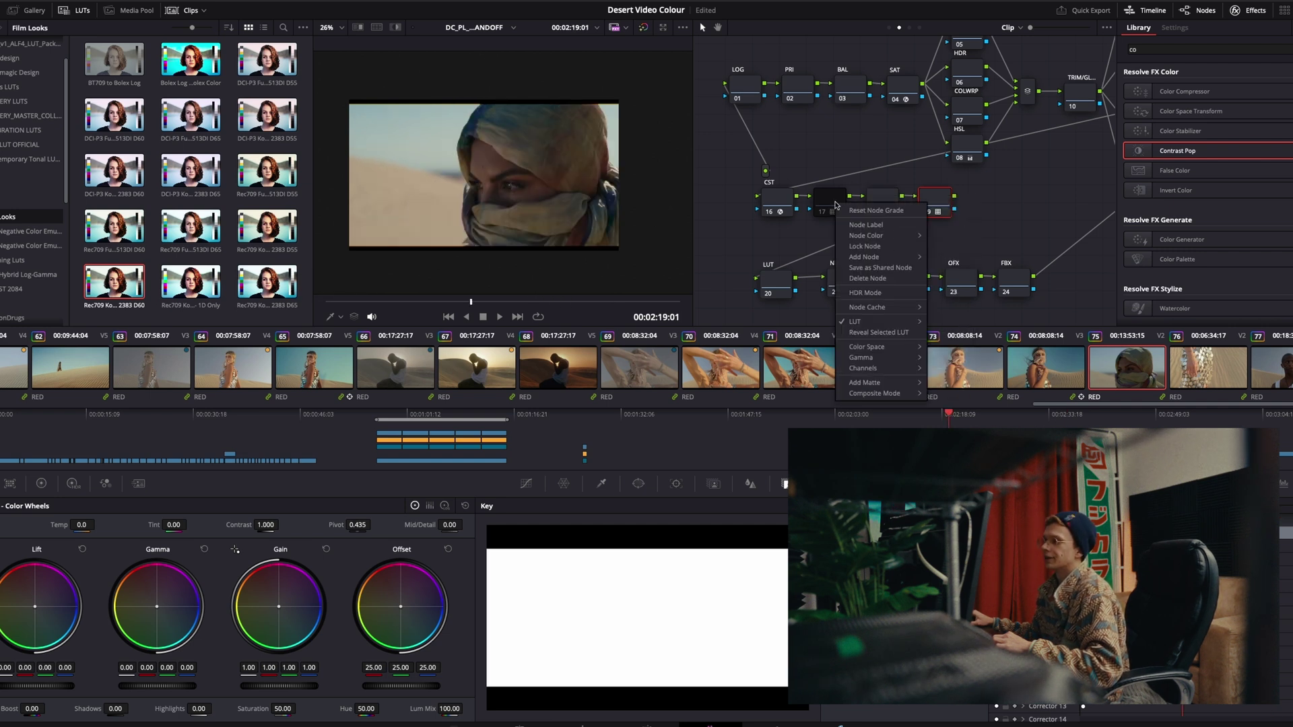
left_click(848, 207)
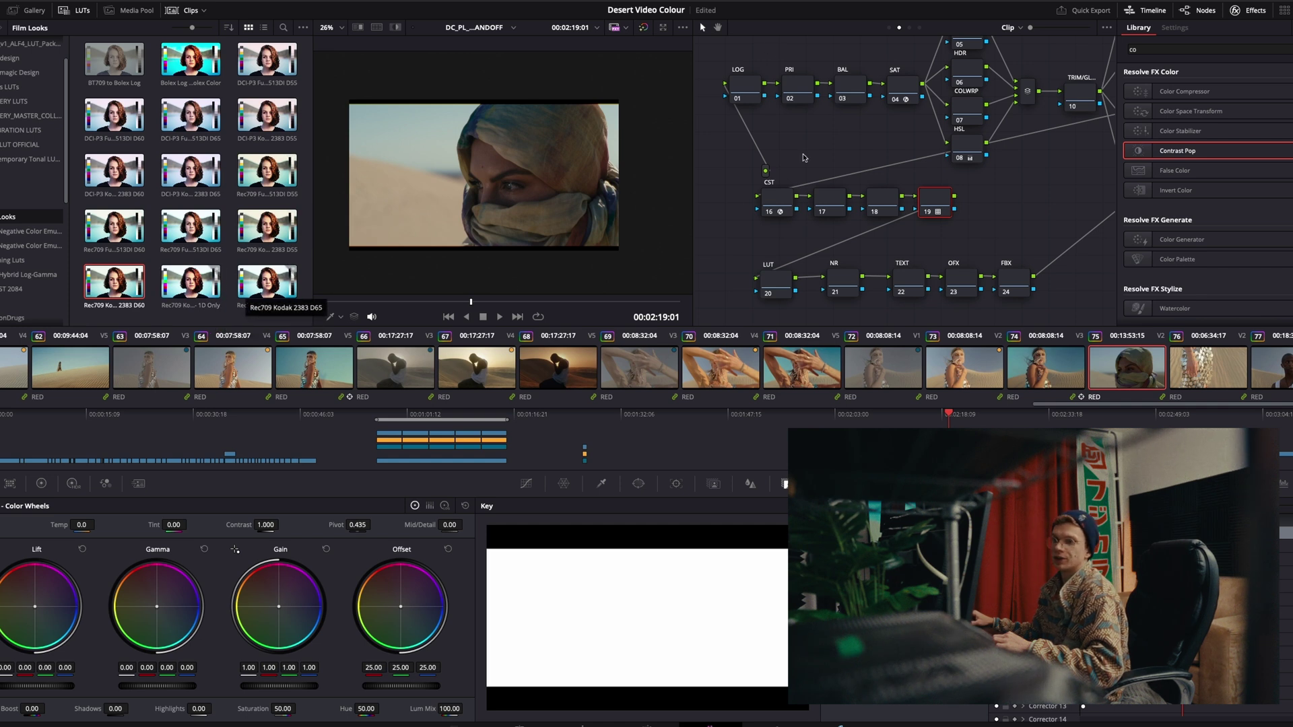
left_click(873, 205)
key("Delete")
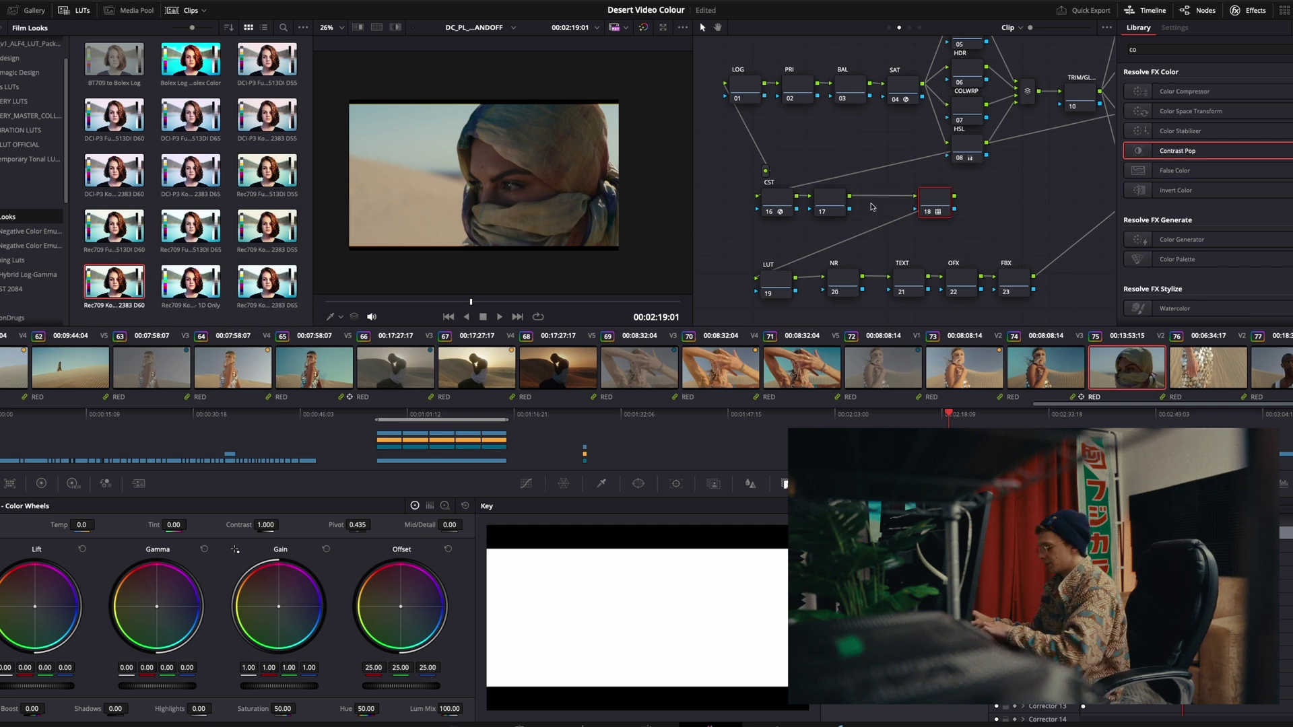
left_click(827, 201)
key("Delete")
- Move the remaining Kodak LUT node beside the CST node and label it FILMLUT
left_click_drag(913, 206, 820, 204)
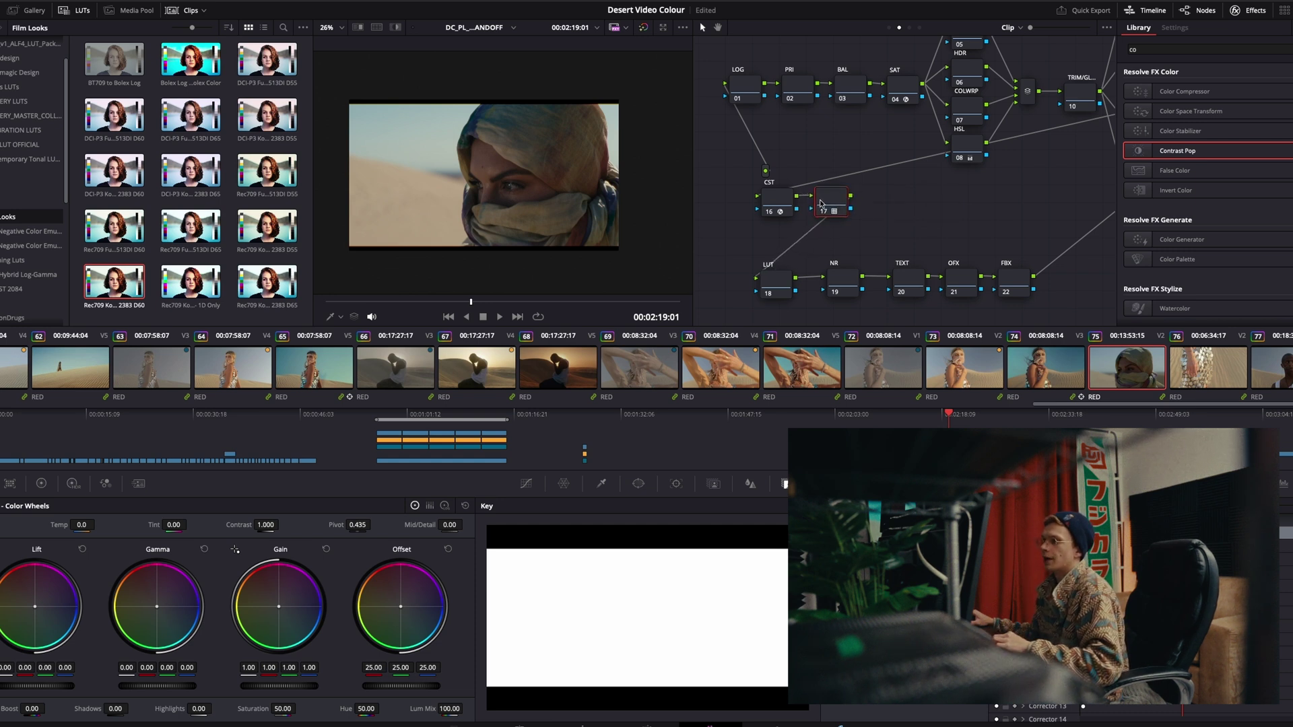
type("LUT")
key("Return")
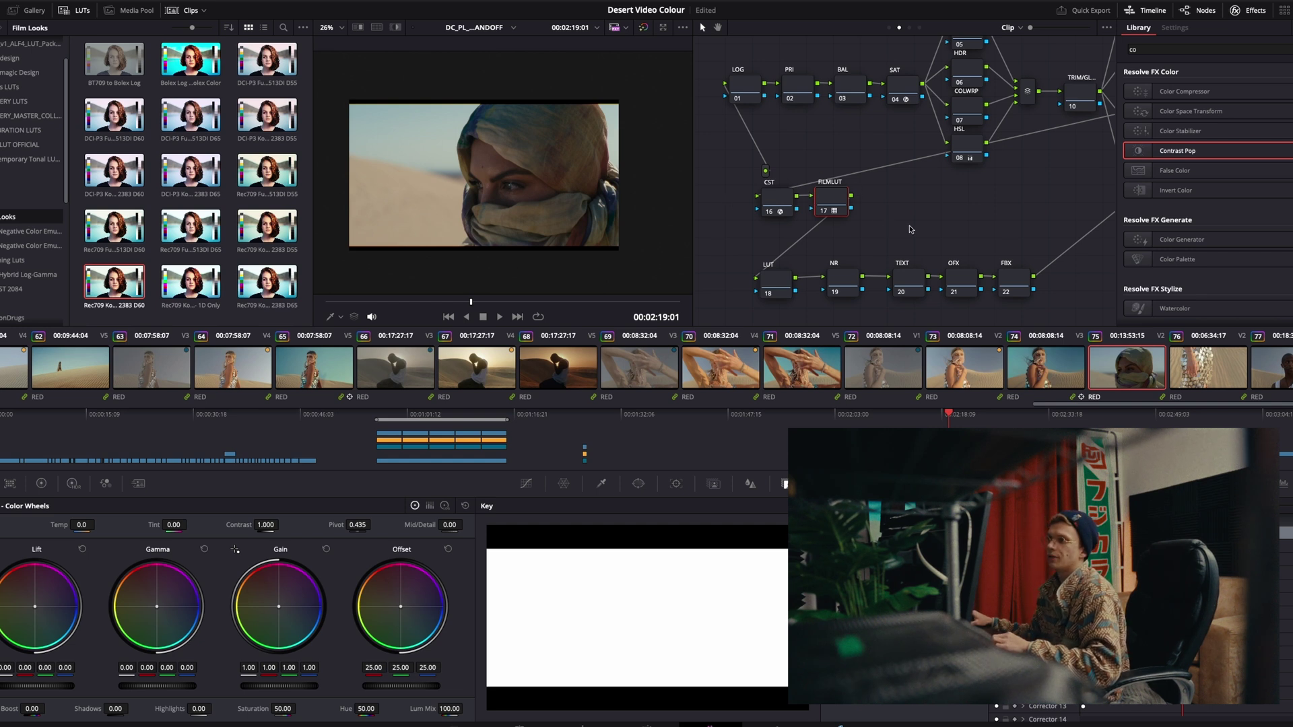
- Select the PRI node for grading and move the playhead to 00:02:31:02, where the woman's face is fully visible
left_click_drag(908, 226, 741, 205)
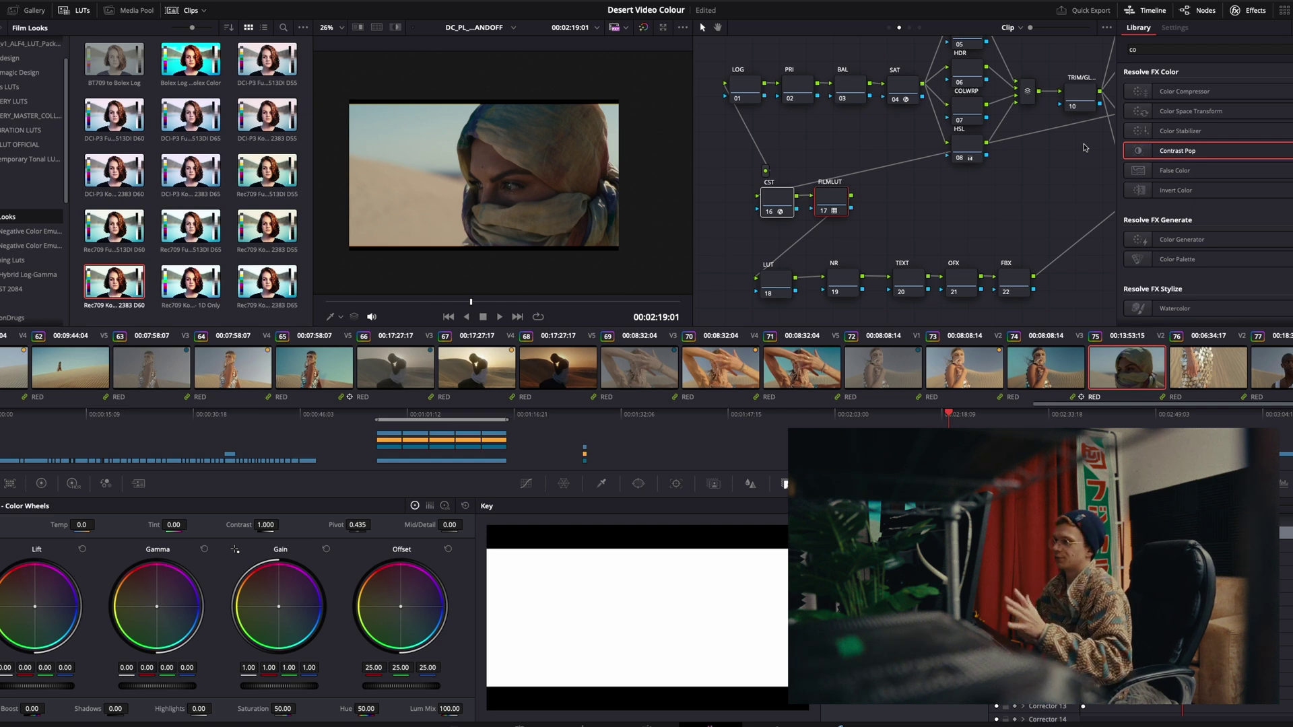
left_click(922, 212)
scroll(885, 200, "up", 3)
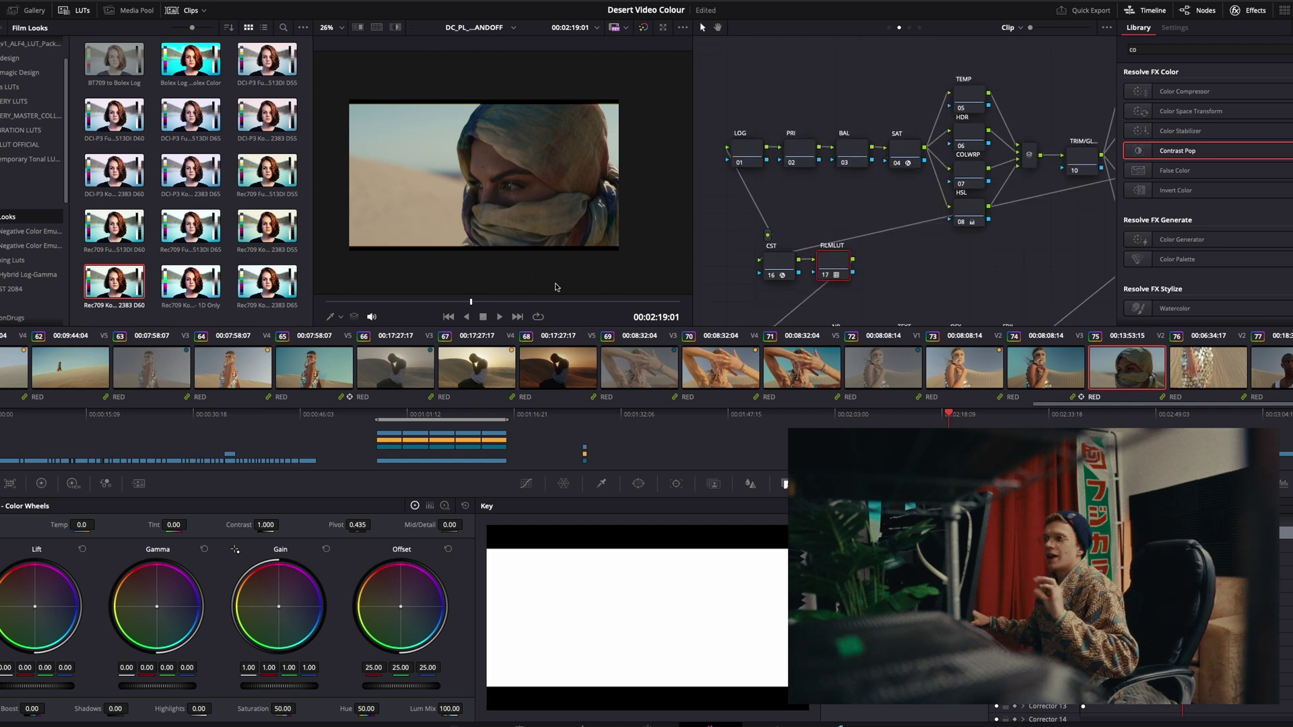
left_click(797, 152)
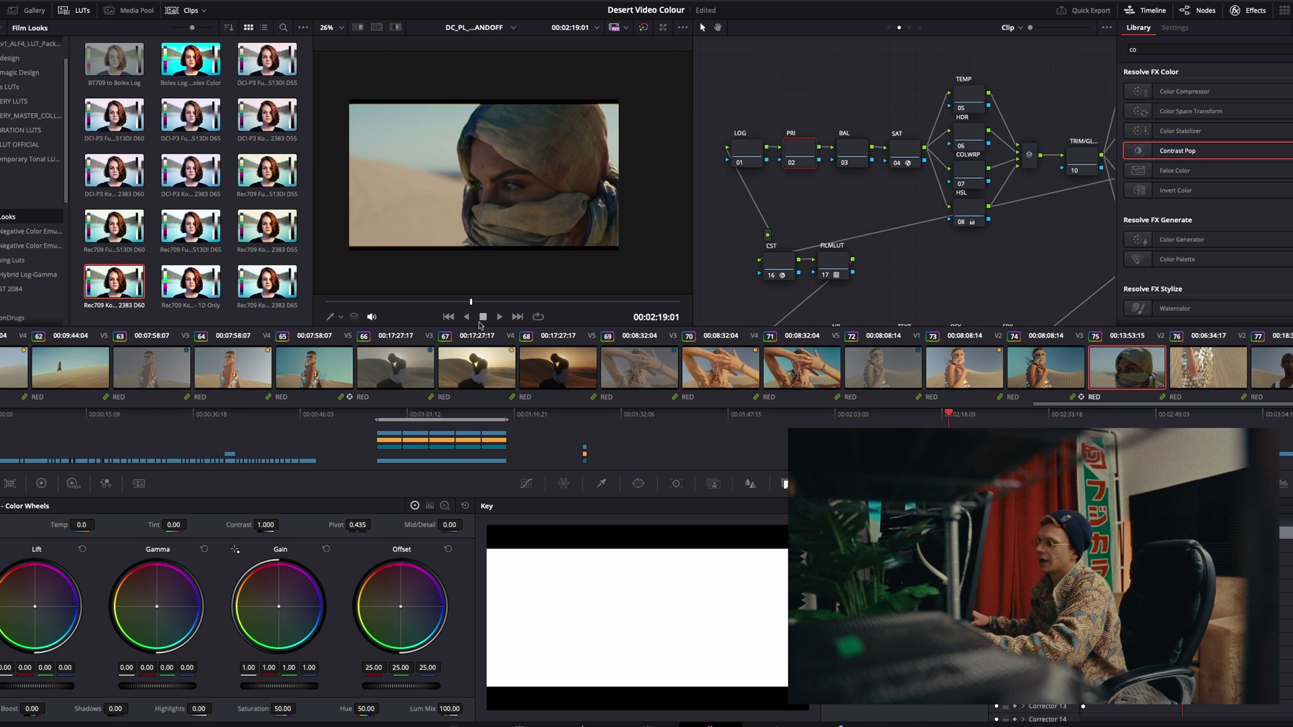
left_click_drag(491, 303, 563, 298)
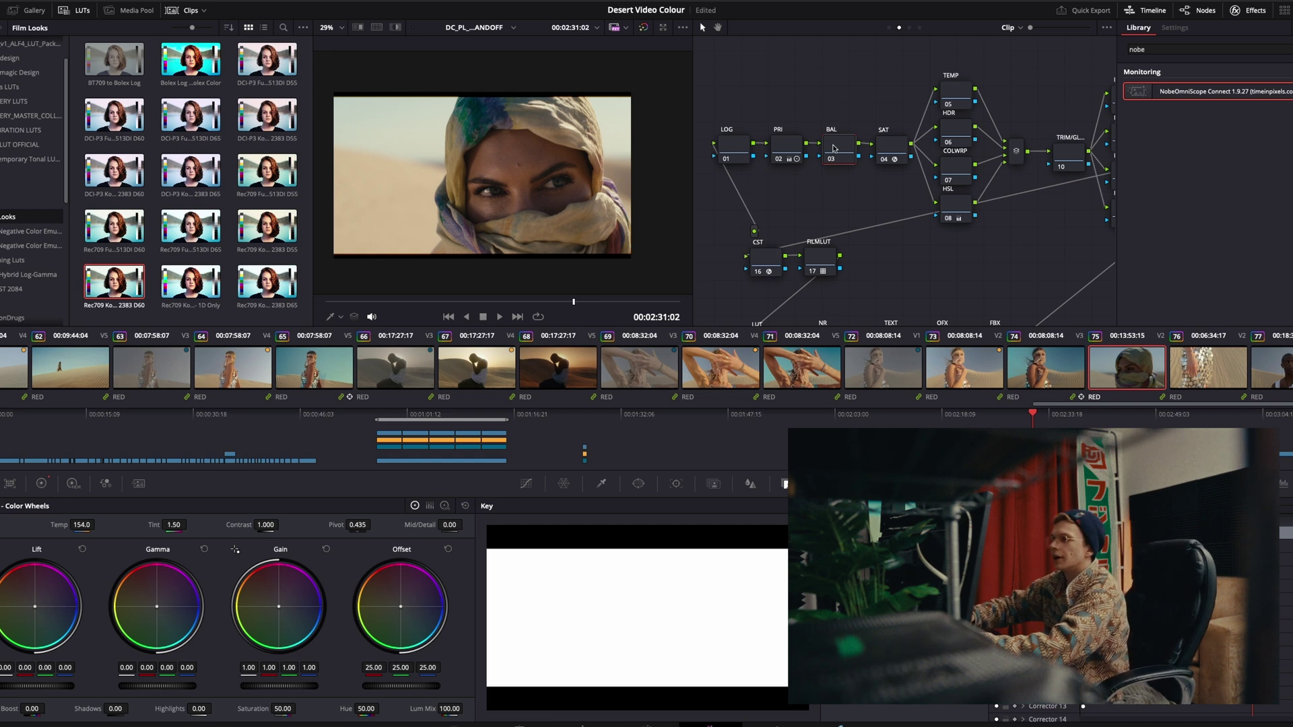
- Remove the DCTL effect from the SAT node
left_click_drag(855, 166, 840, 169)
left_click(815, 146)
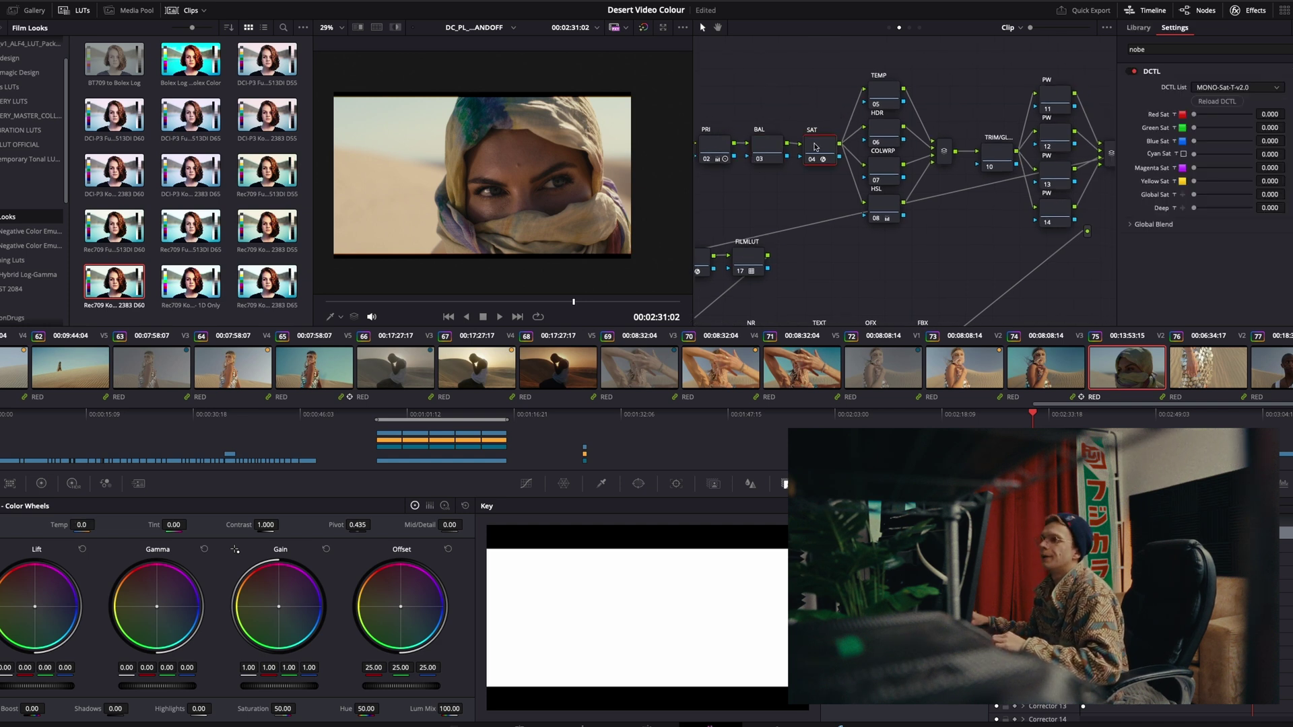
right_click(815, 147)
left_click(844, 338)
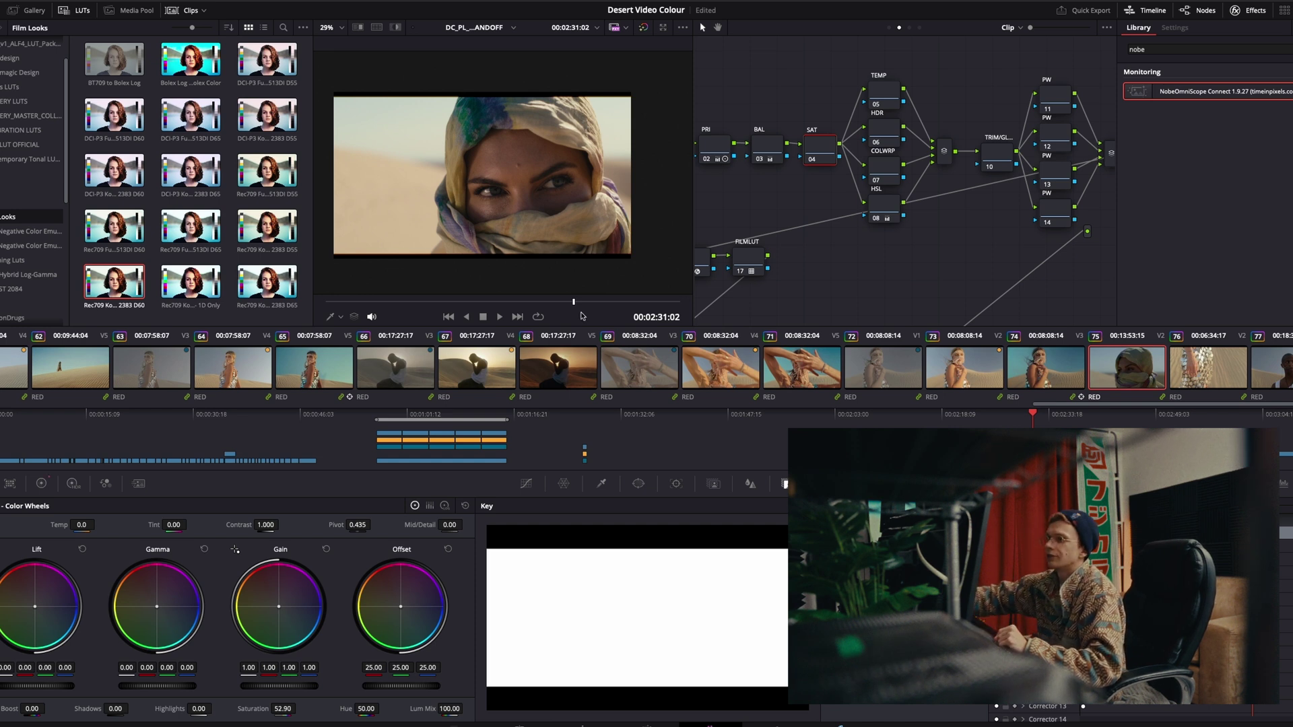
- On the HSL node, sample the skin tone for the Hue Vs Hue curve and adjust its hue rotation to about -0.58
left_click(875, 203)
left_click(526, 483)
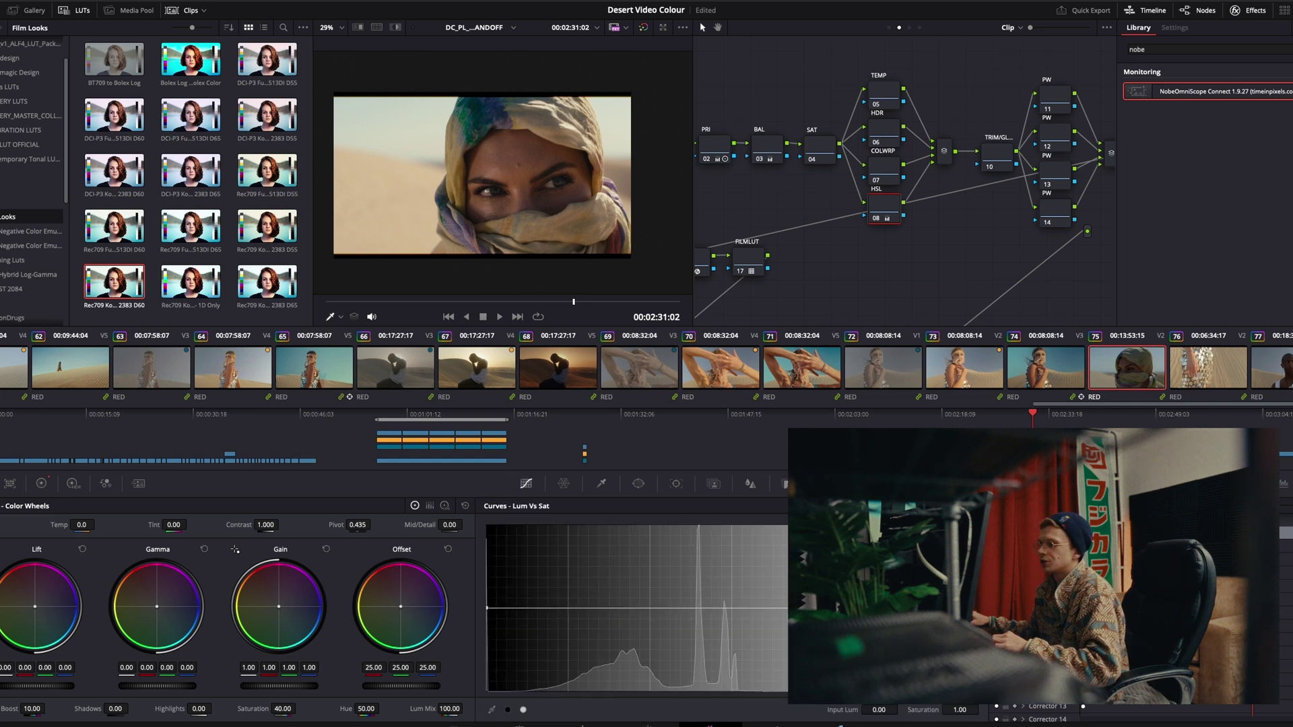
scroll(503, 174, "up", 3)
left_click(513, 169)
left_click_drag(523, 611, 551, 609)
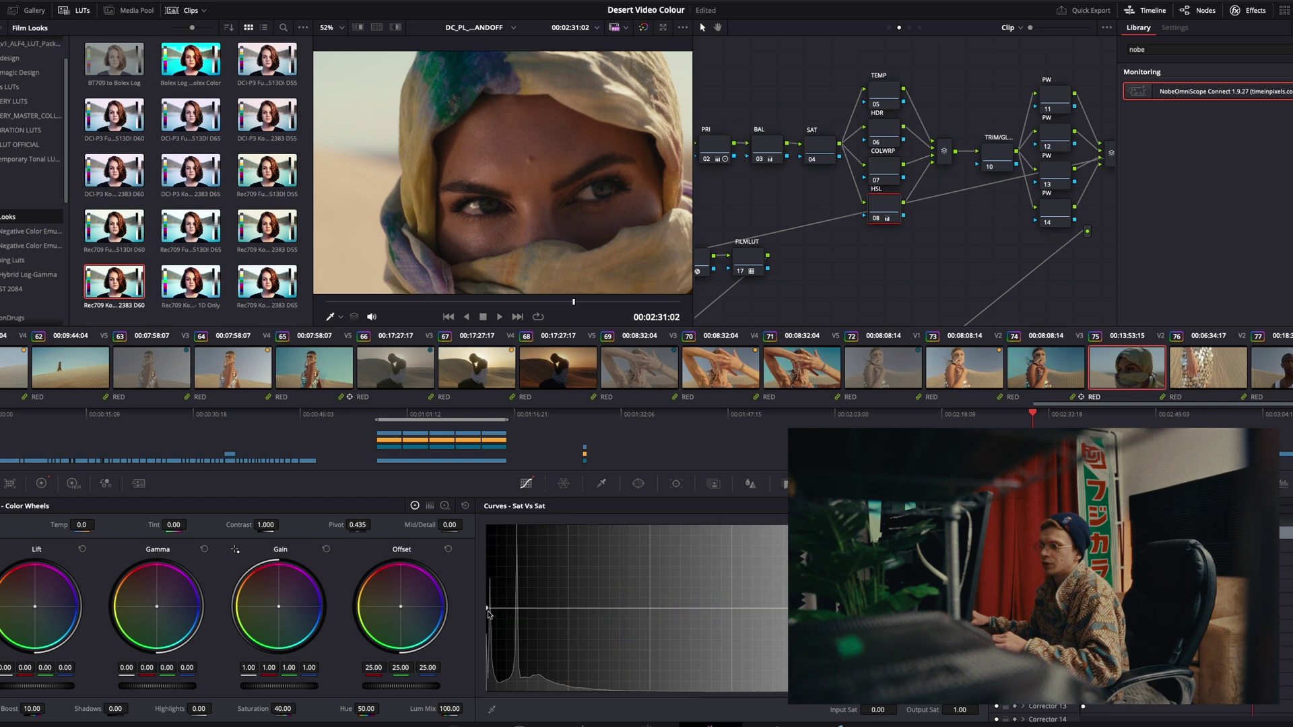
- Lower the low-saturation end of the HSL node's Sat Vs Sat curve to an output saturation of about 0.93
left_click_drag(488, 610, 488, 613)
scroll(591, 211, "down", 2)
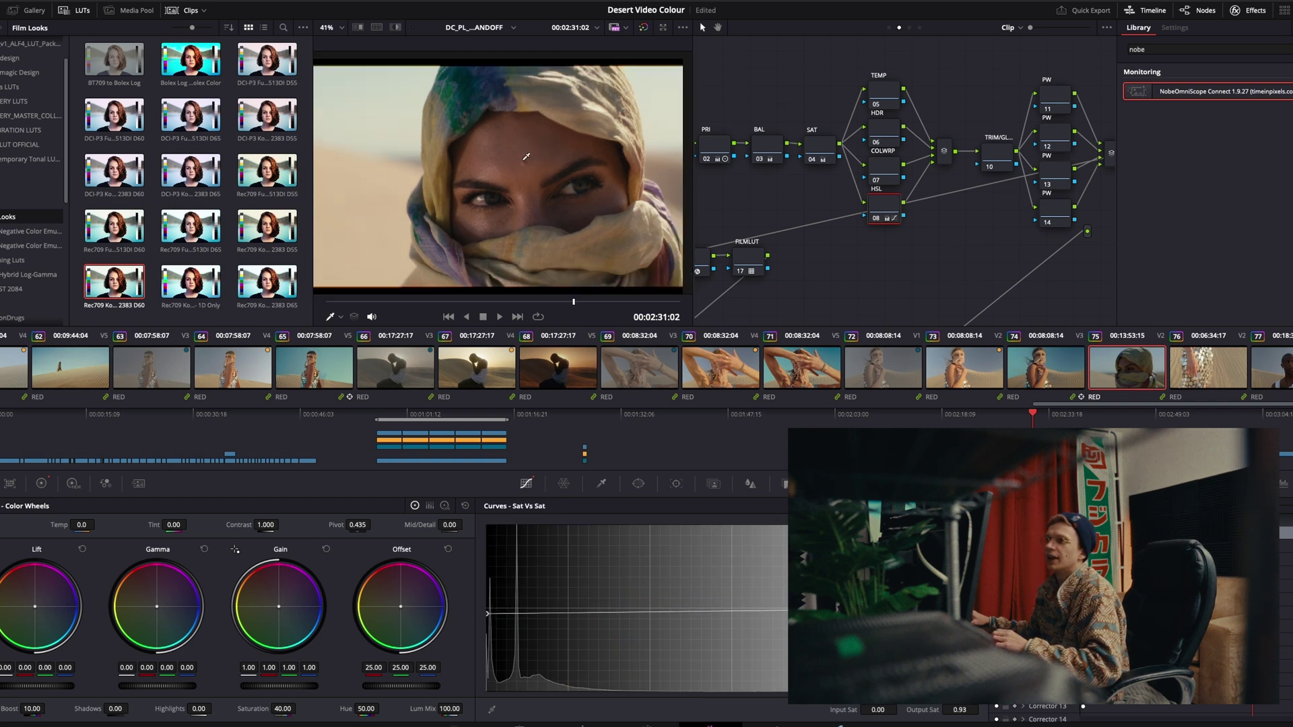
scroll(591, 211, "up", 4)
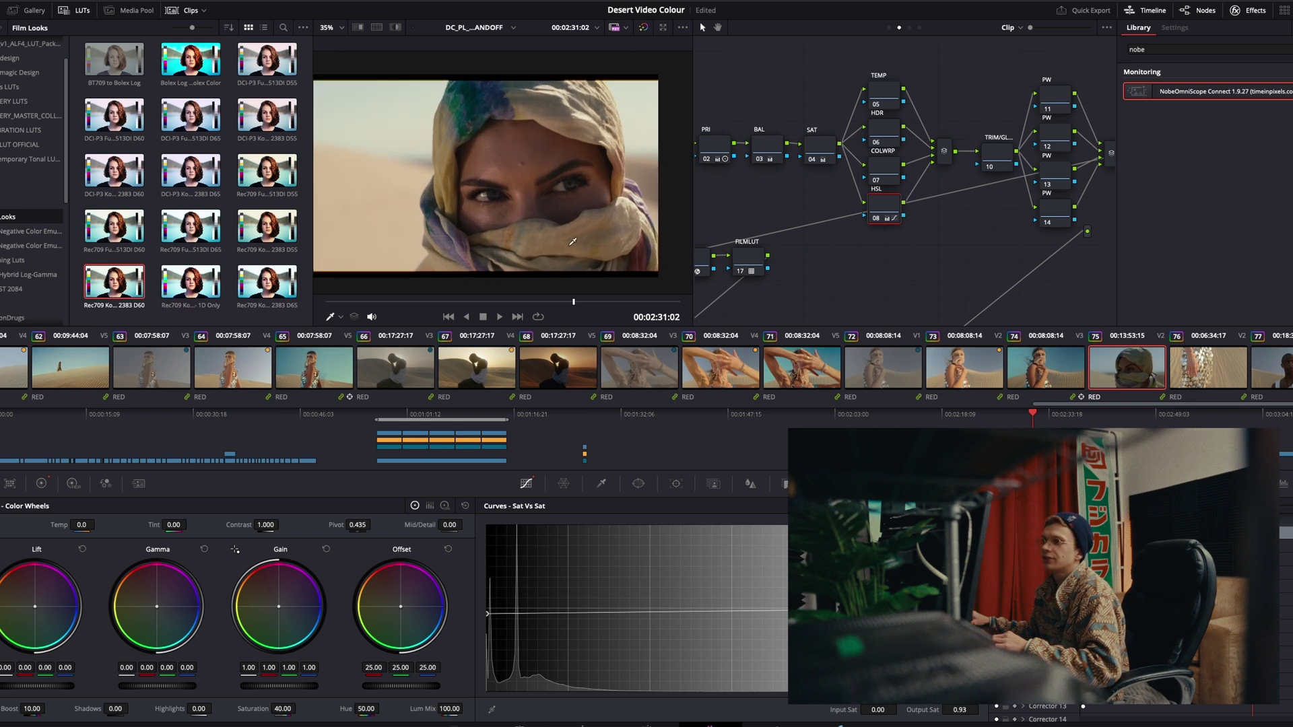
- Fine-tune the SAT node to a saturation of 52.9 and the BAL node to a temperature of 154 and tint of 1.4
left_click(768, 147)
left_click(815, 140)
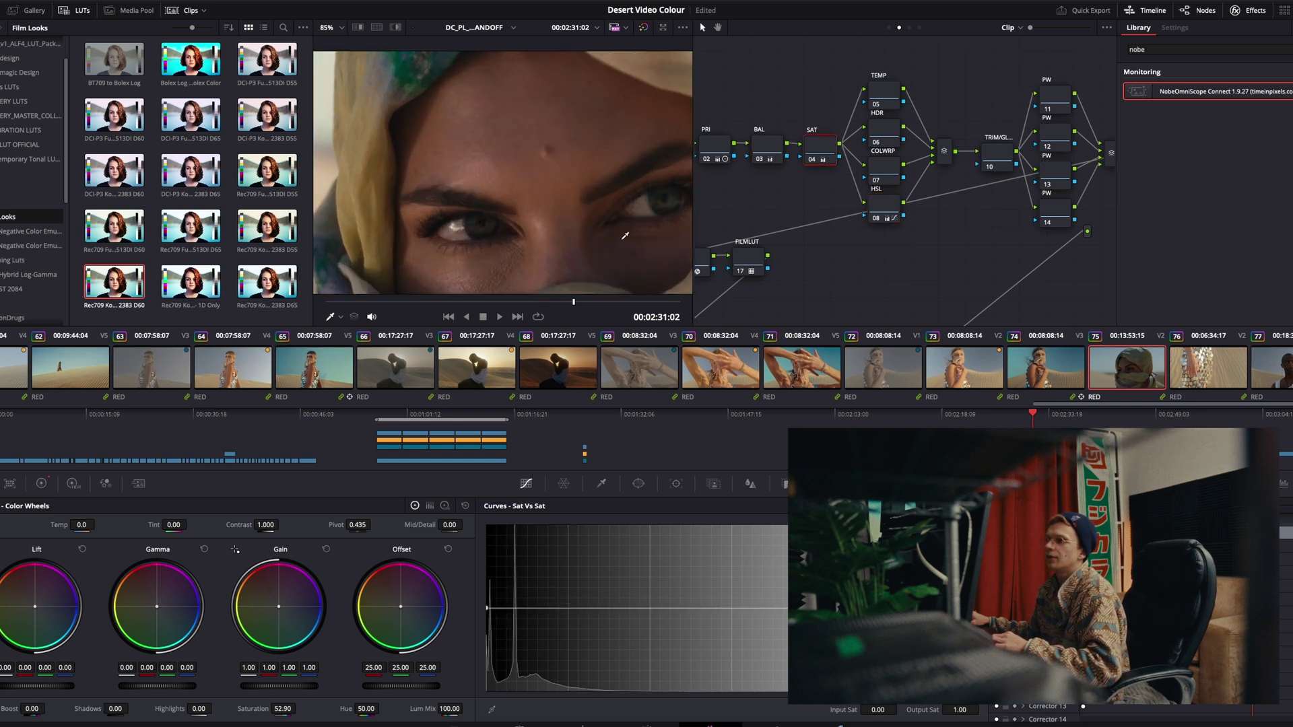
left_click(766, 149)
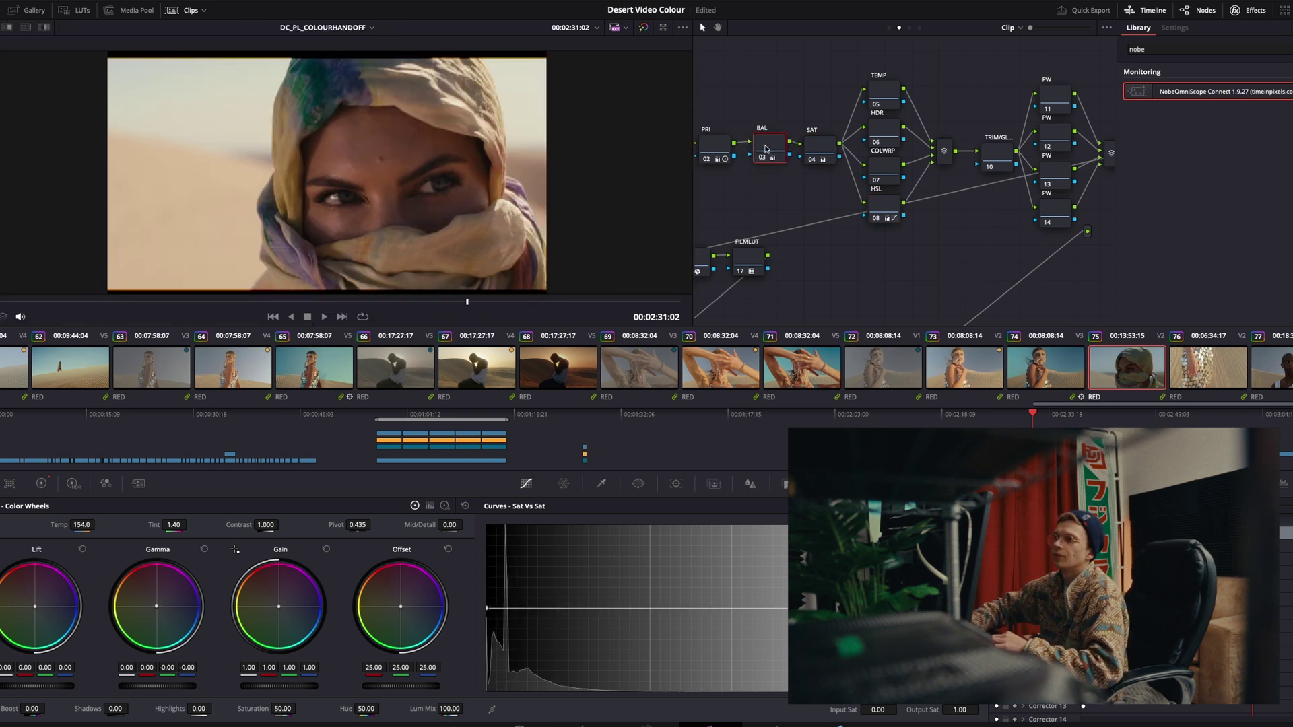
- On the HSL node, refine the Hue Vs Hue skin-tone point and lower the Sat Vs Sat low end to an output saturation of 0.92
left_click(875, 206)
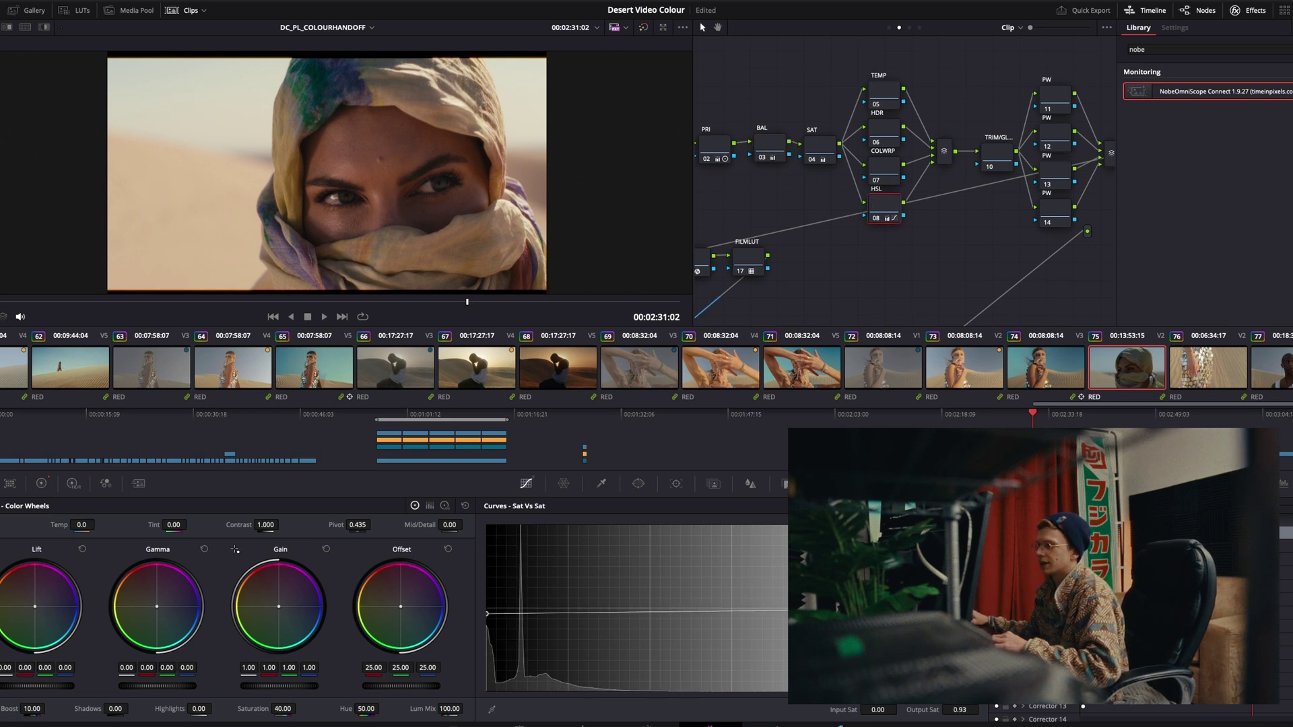
left_click(377, 163)
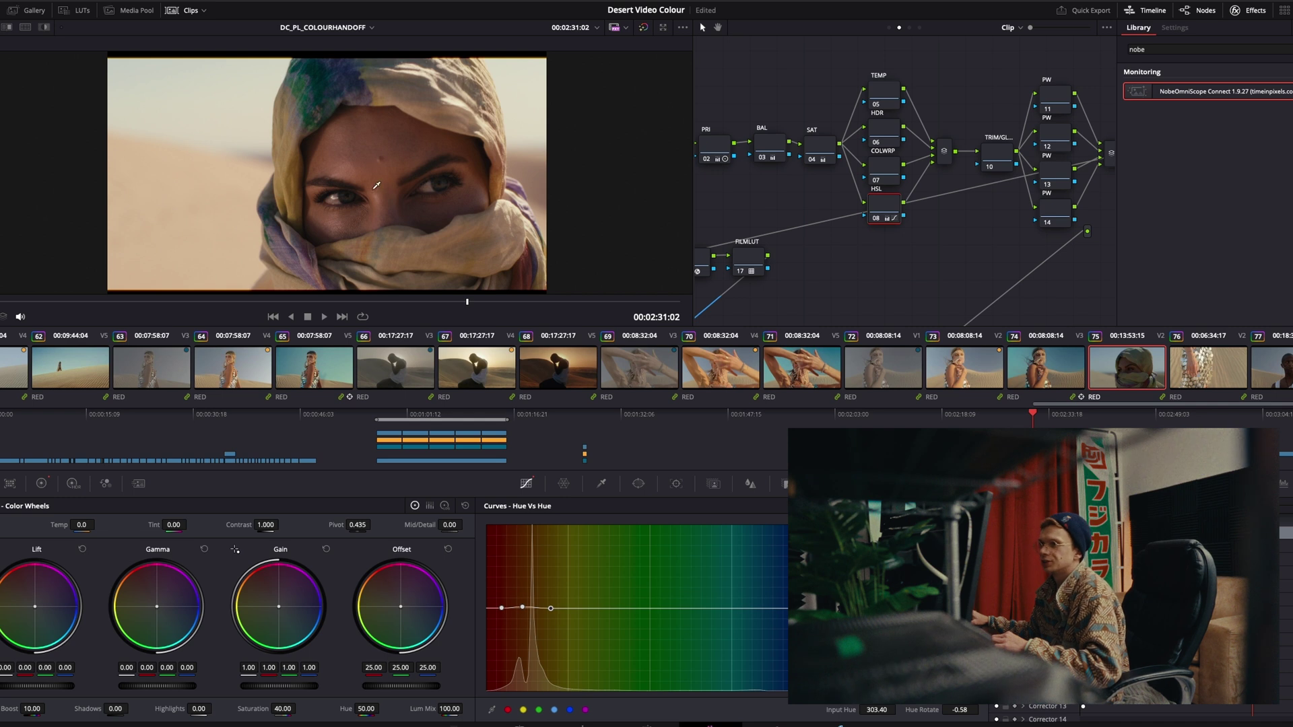
left_click_drag(523, 608, 532, 608)
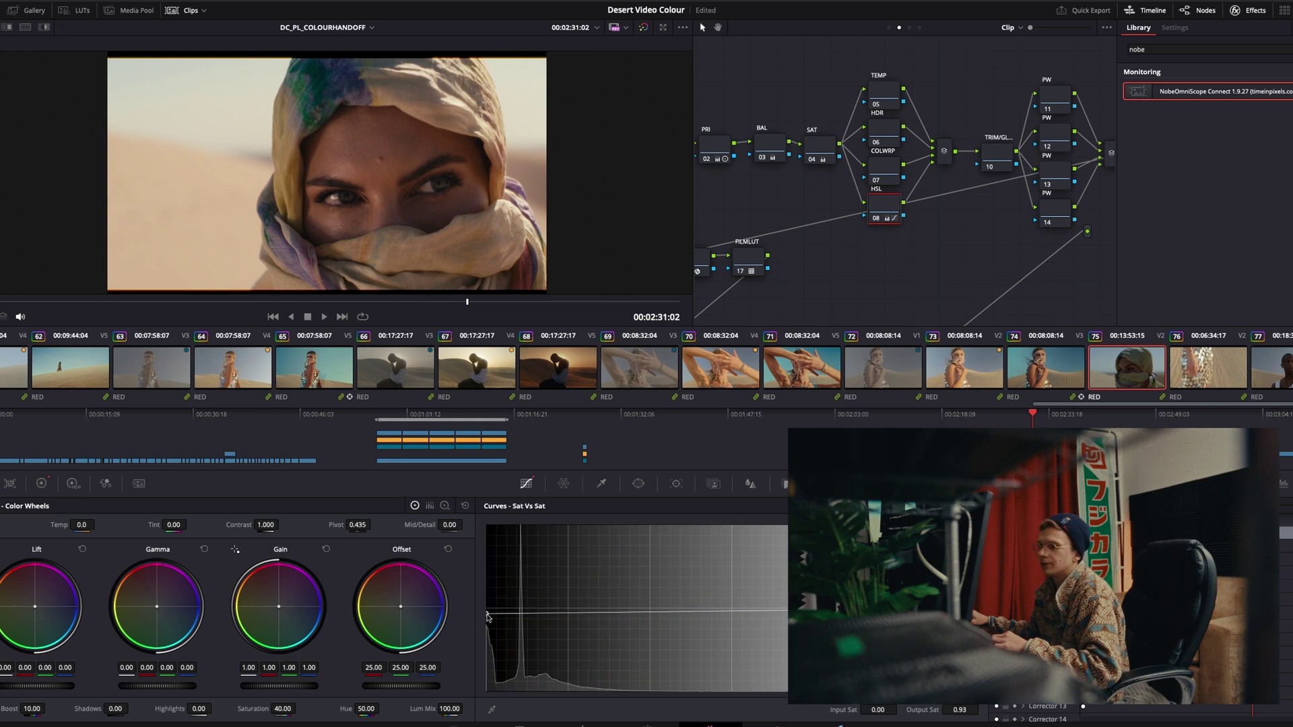
left_click_drag(487, 617, 488, 619)
scroll(377, 169, "down", 4)
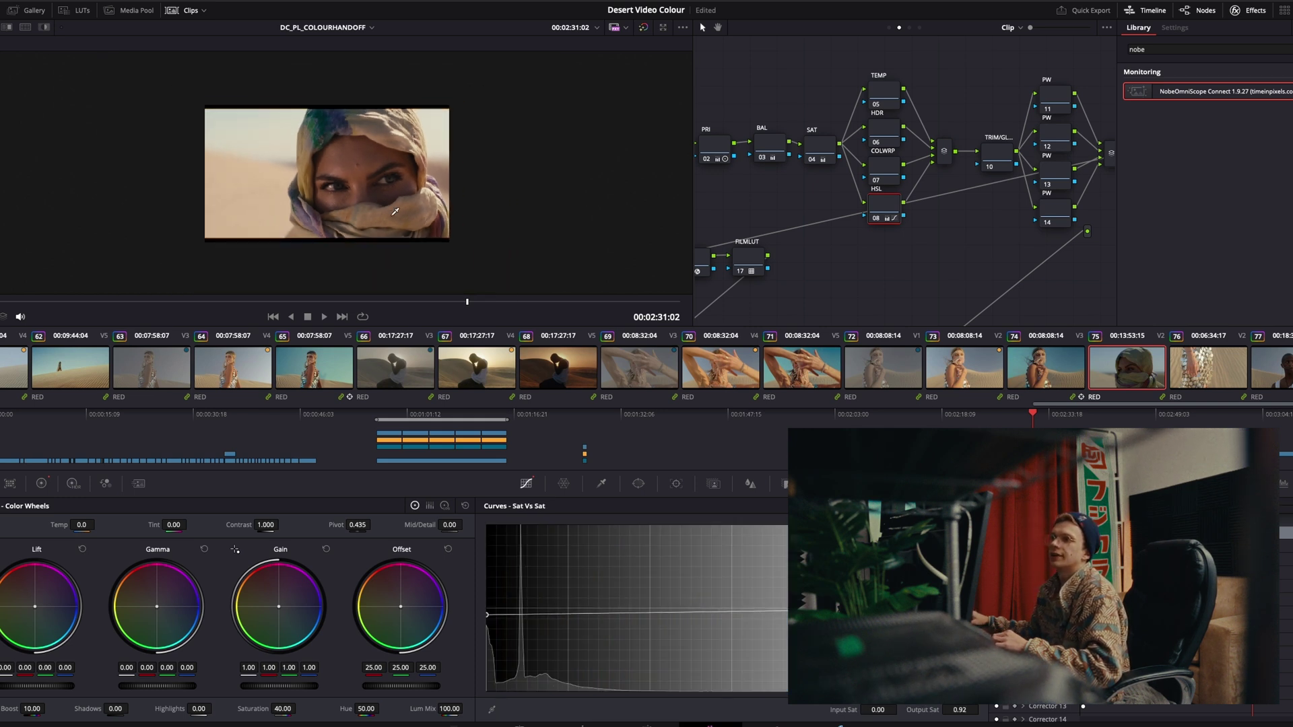
scroll(396, 210, "up", 3)
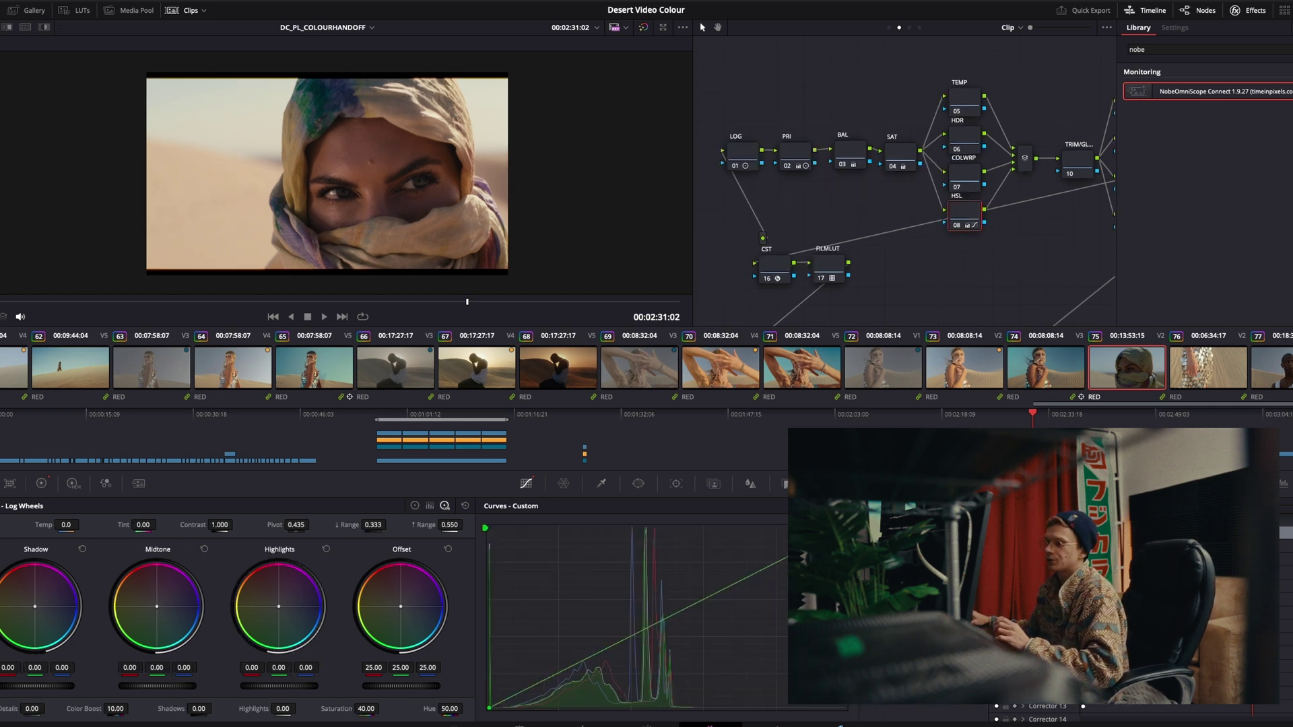
- Enlarge the HSL node's Custom curves and shape the red channel with slightly raised highlights and slightly lowered shadows
left_click(814, 505)
left_click_drag(470, 219, 522, 150)
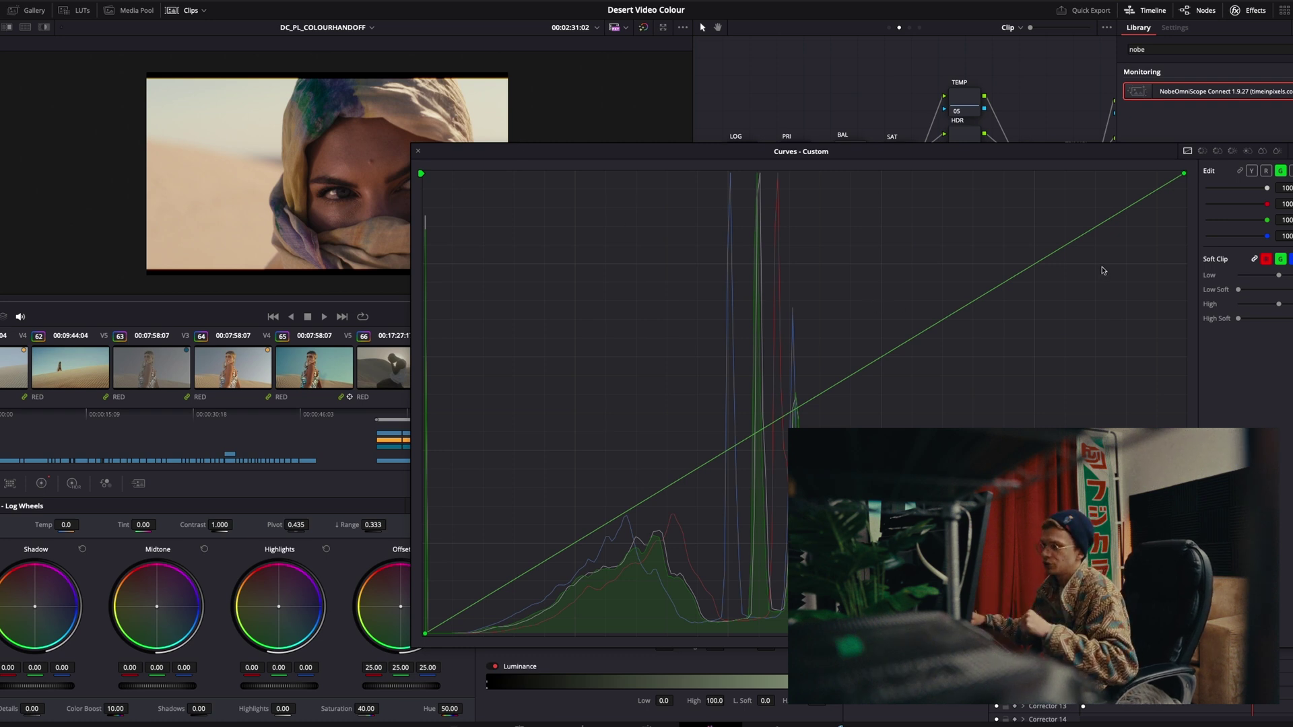
left_click(1289, 171)
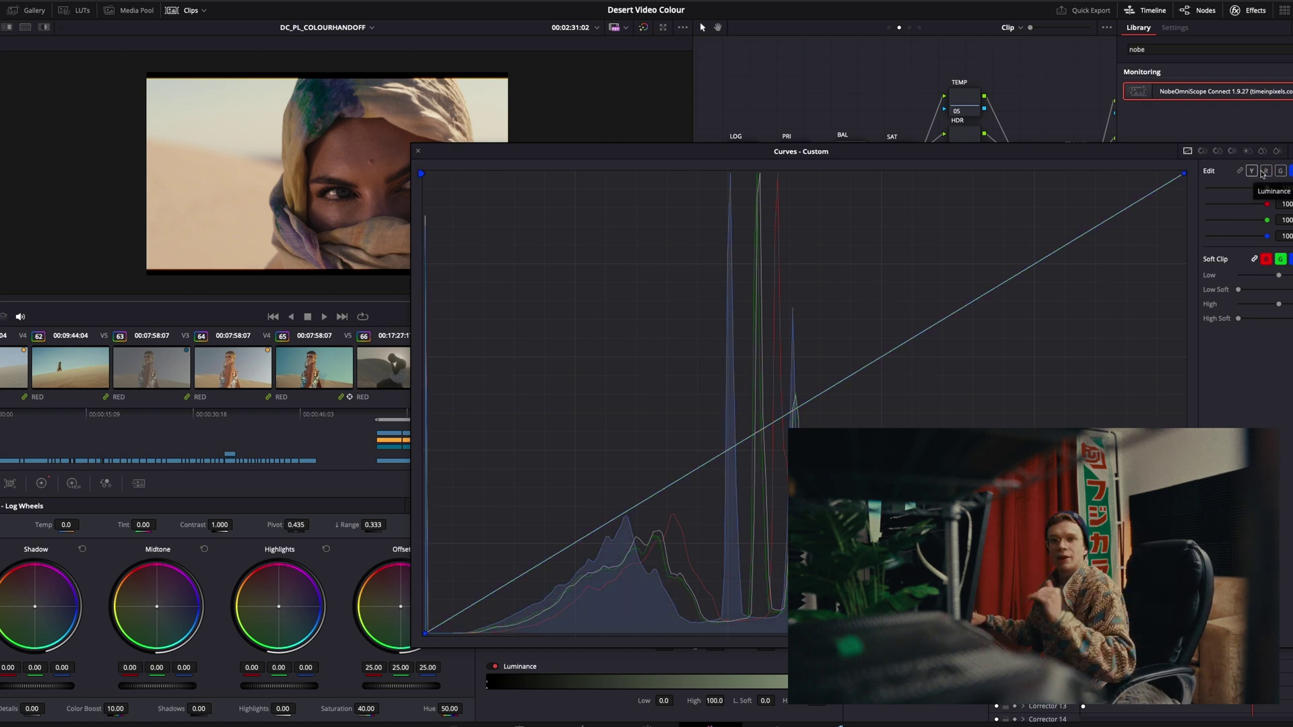
left_click(1252, 170)
left_click(1266, 171)
left_click(1281, 170)
left_click(1266, 171)
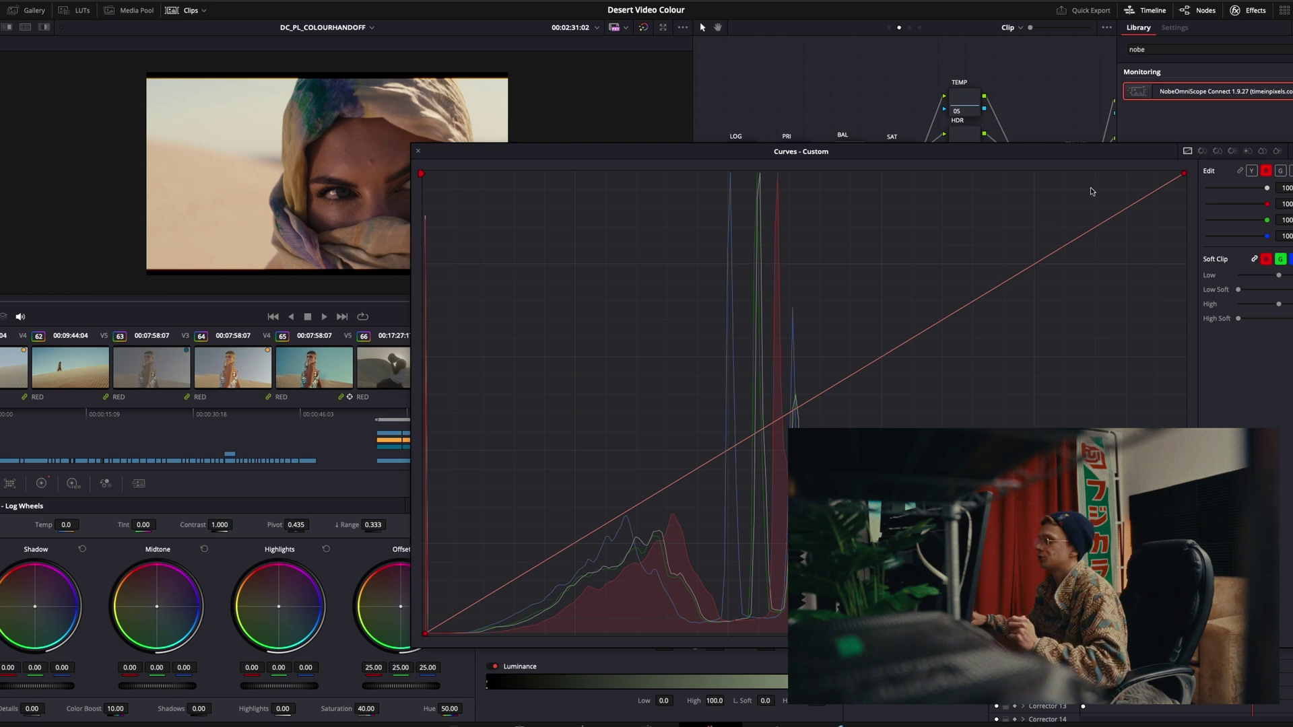
left_click(1073, 241)
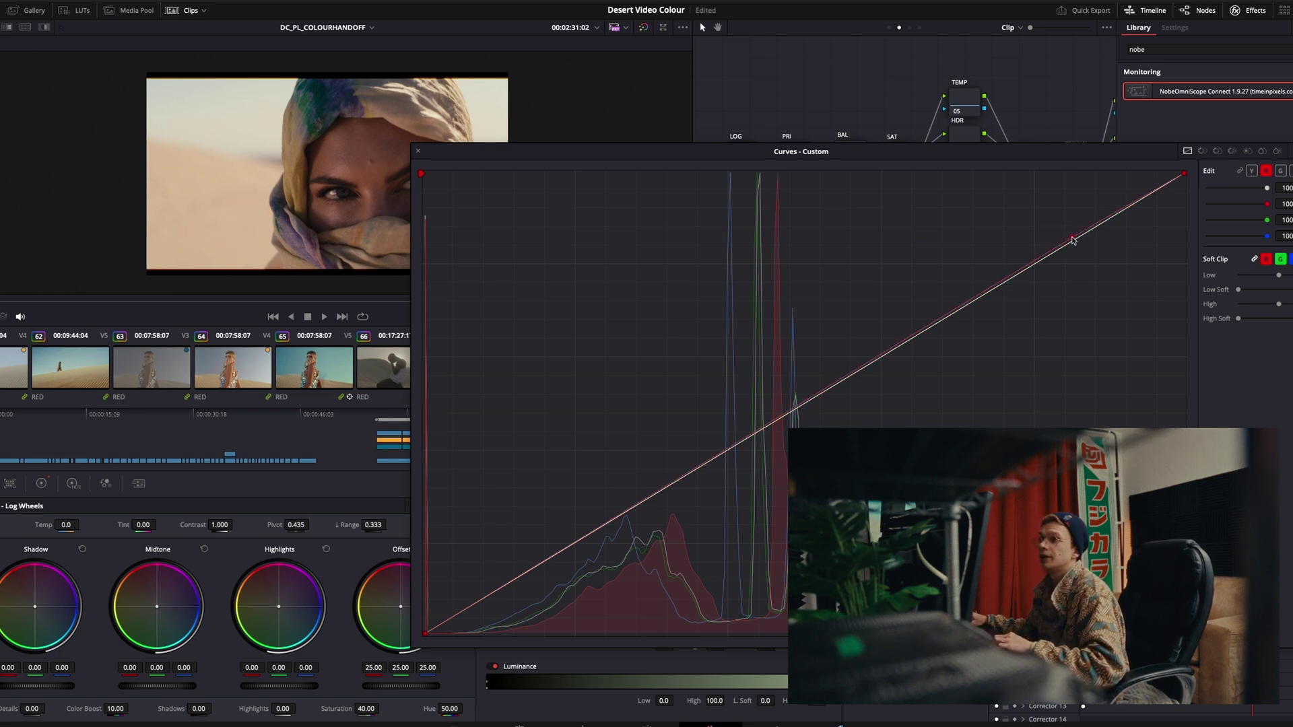
left_click(486, 599)
- Lift the blue curve's shadows and lower its highlights, and add subtle highlight and shadow points to the green curve
left_click(1290, 170)
left_click_drag(490, 595, 490, 591)
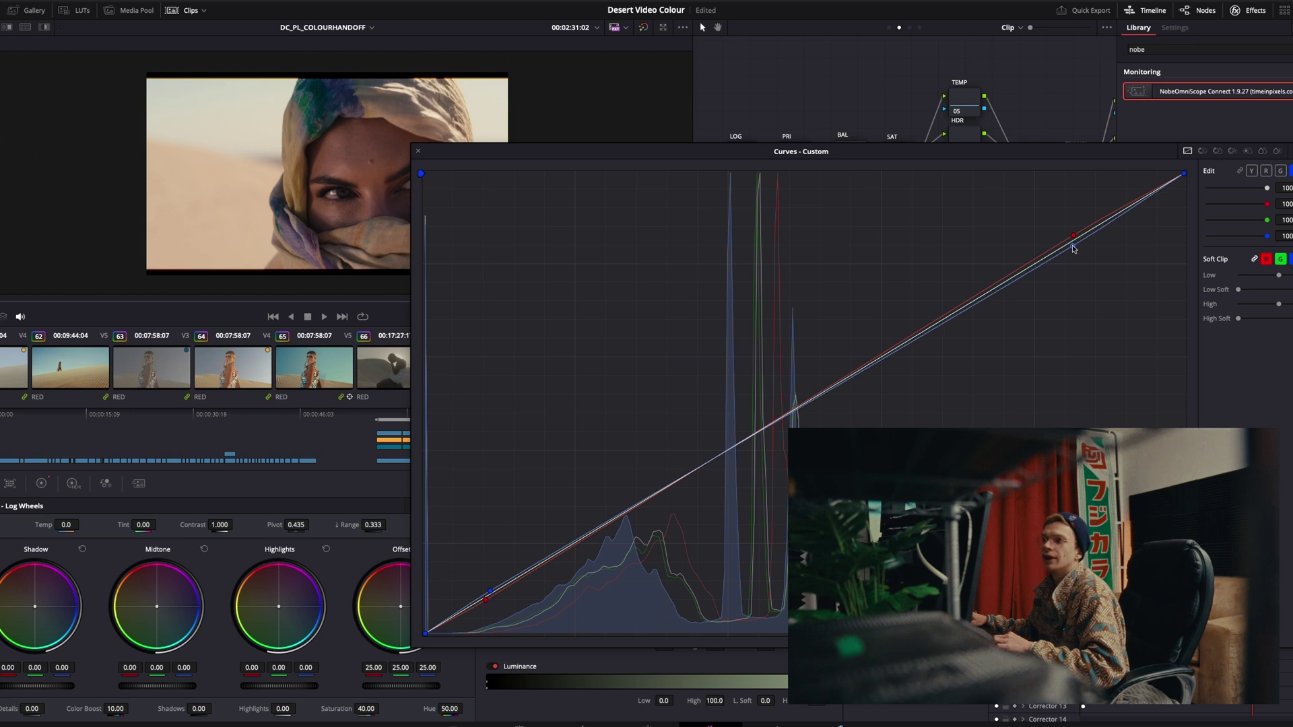
left_click(1280, 171)
left_click(1076, 237)
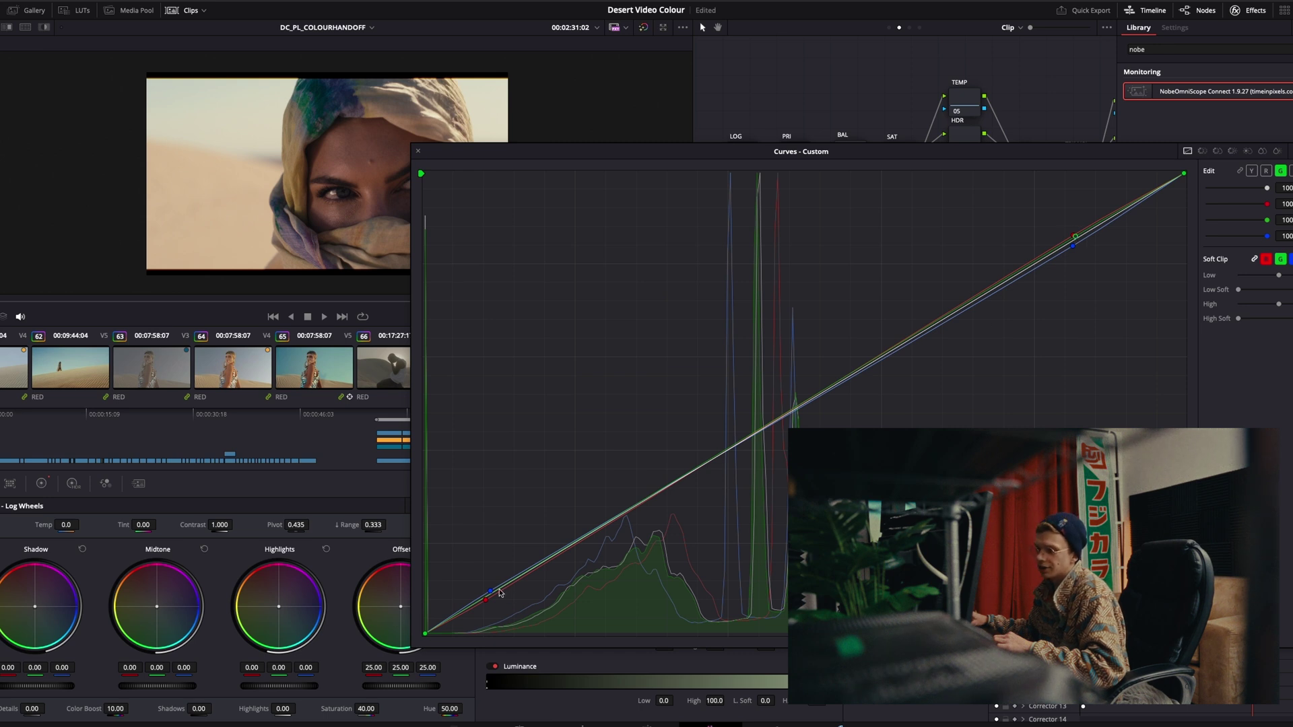
left_click_drag(499, 589, 499, 594)
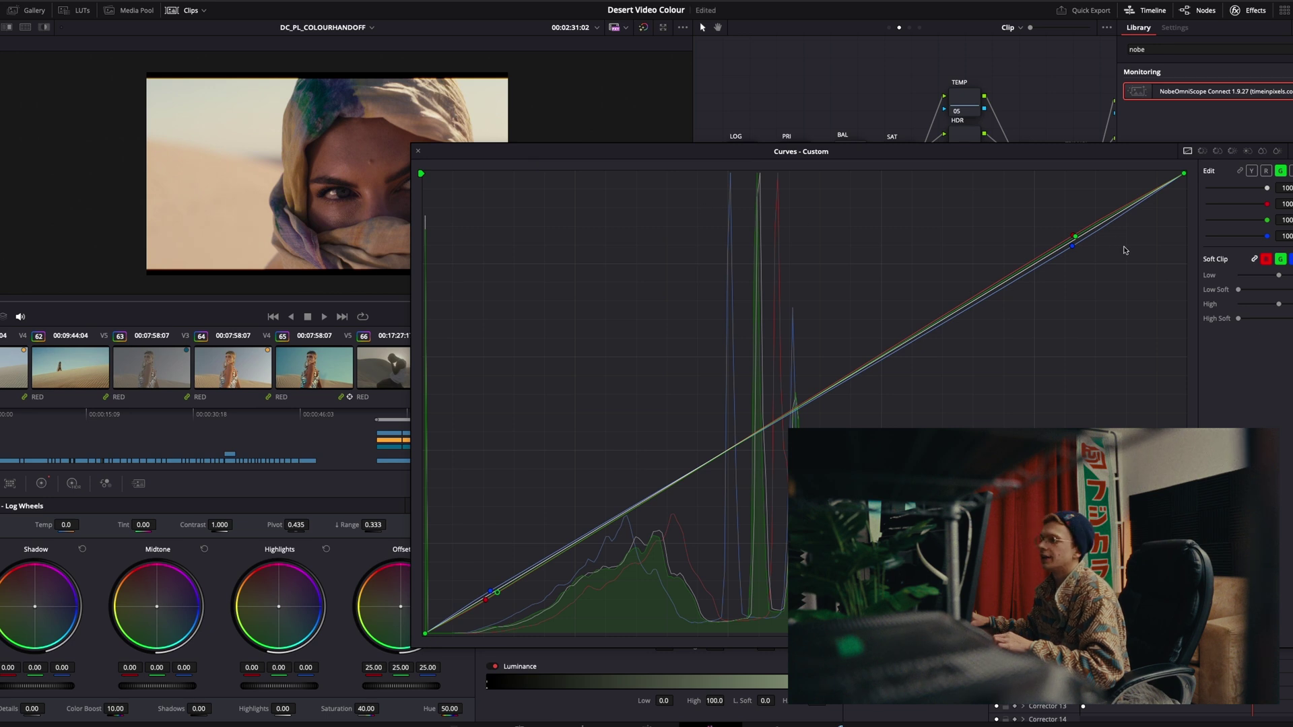
- Raise the highlight points of the red and green curves slightly further, and close the enlarged curves view
left_click(1267, 171)
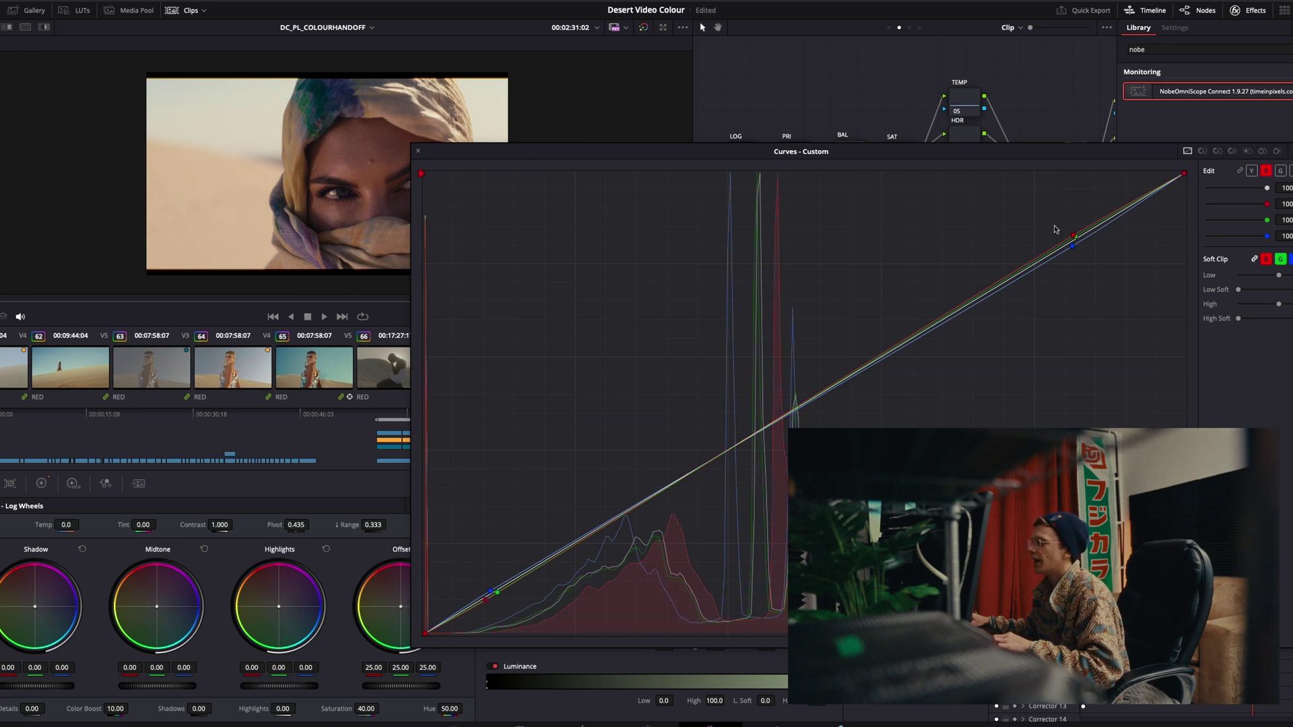
left_click_drag(1074, 236, 1071, 233)
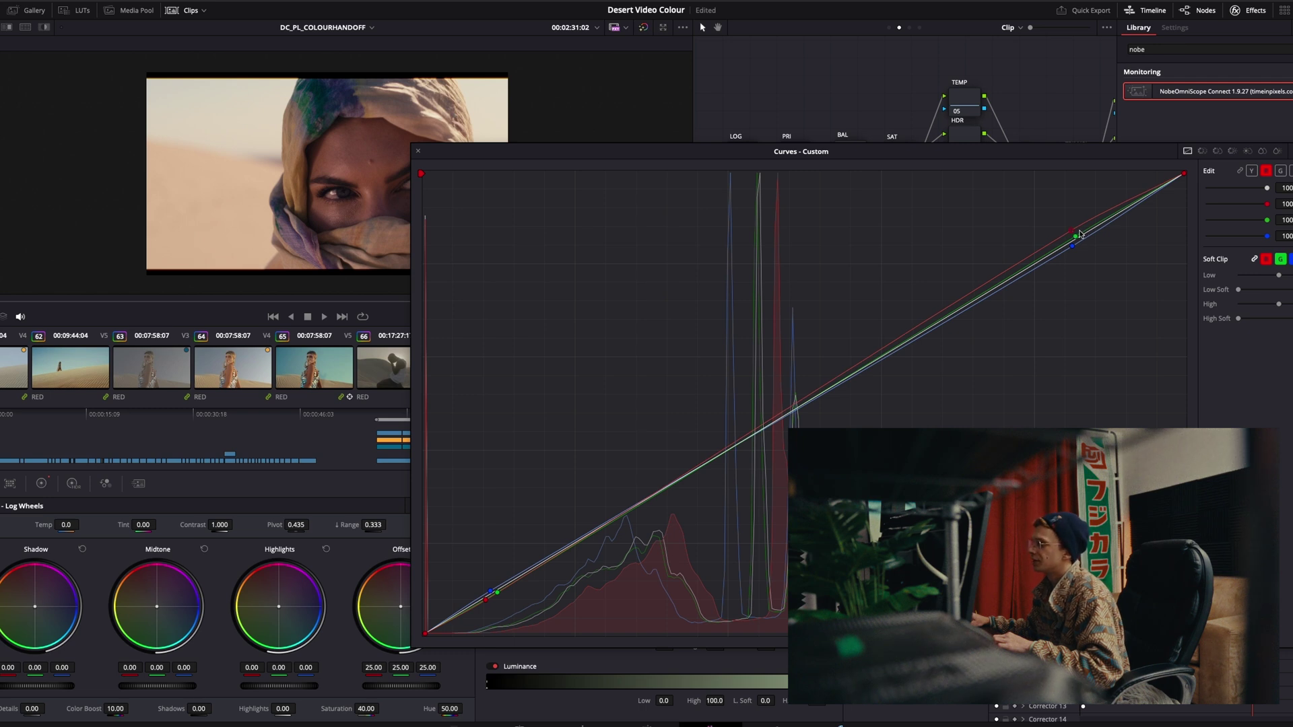
left_click(1076, 237)
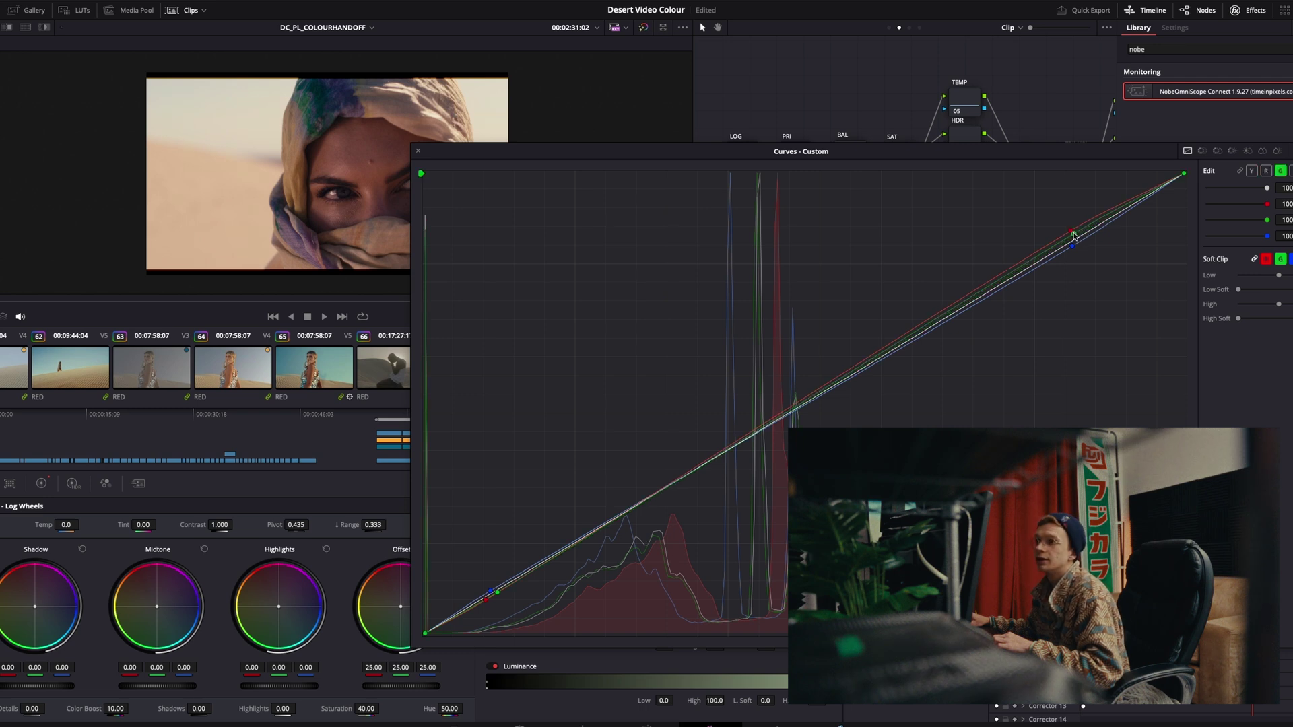
left_click_drag(1074, 234, 1073, 232)
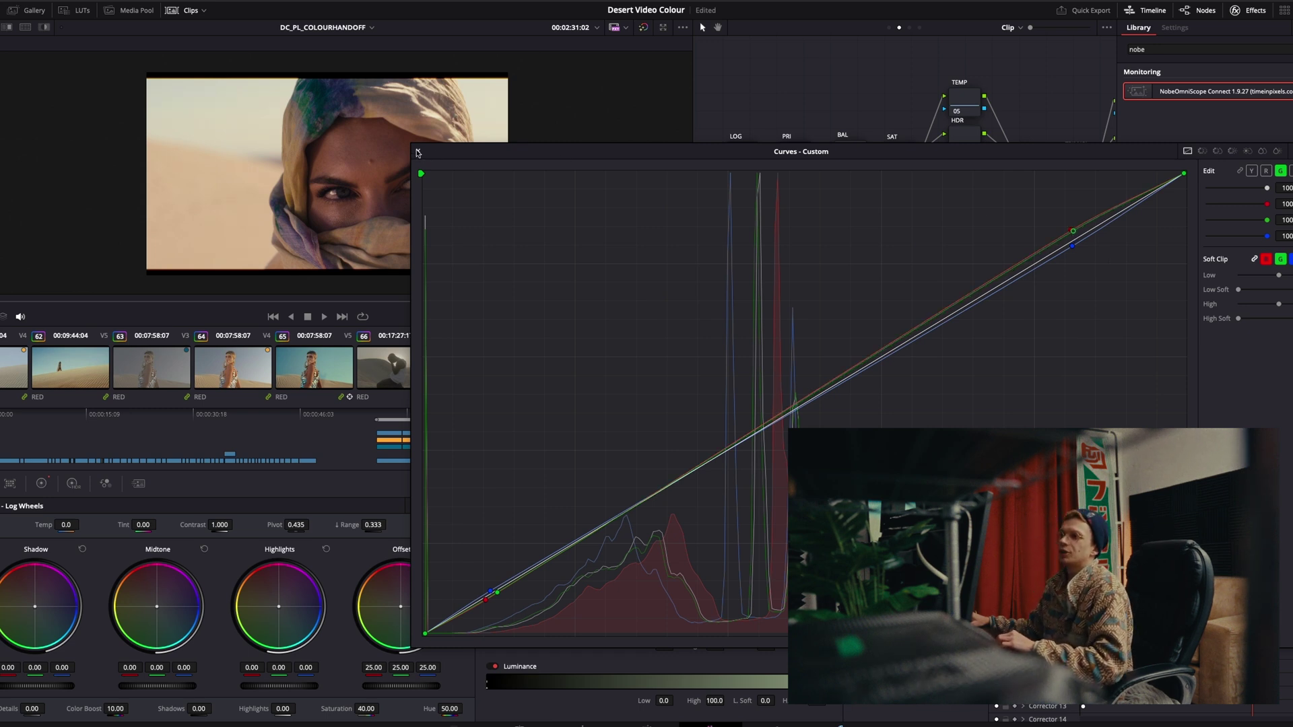
left_click(417, 153)
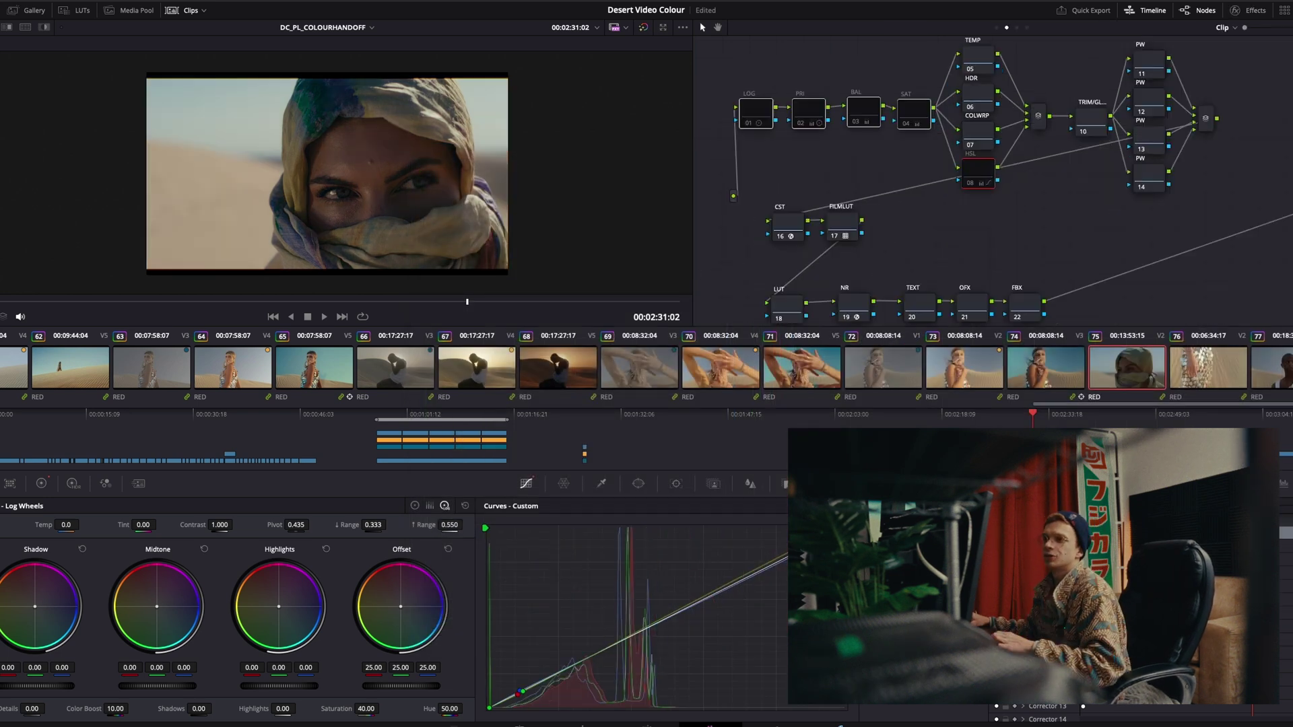
- Toggle the selected grading nodes off and on to compare the image before and after the grade
key("super+d")
key("super+d")
key("super+d")
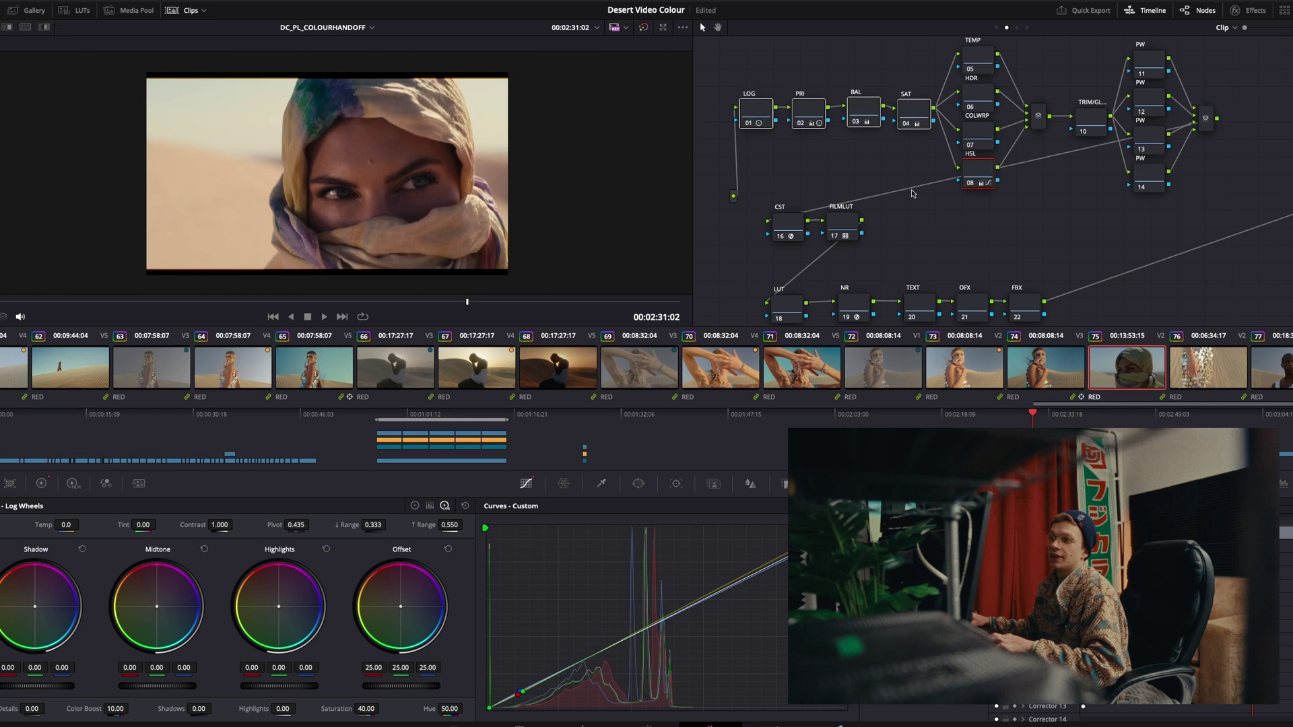
key("super+d")
key("super+d")
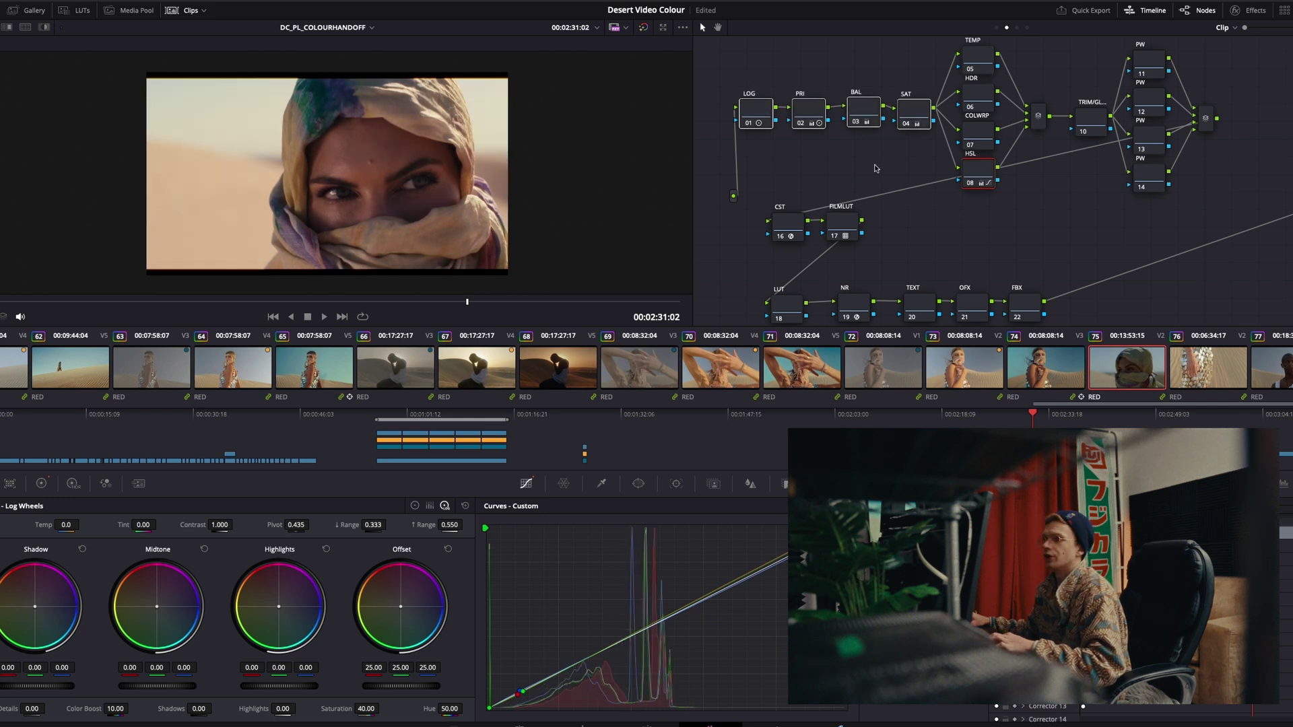
- Adjust the BAL node to a temperature of 165 and a tint of -3.3
left_click(864, 105)
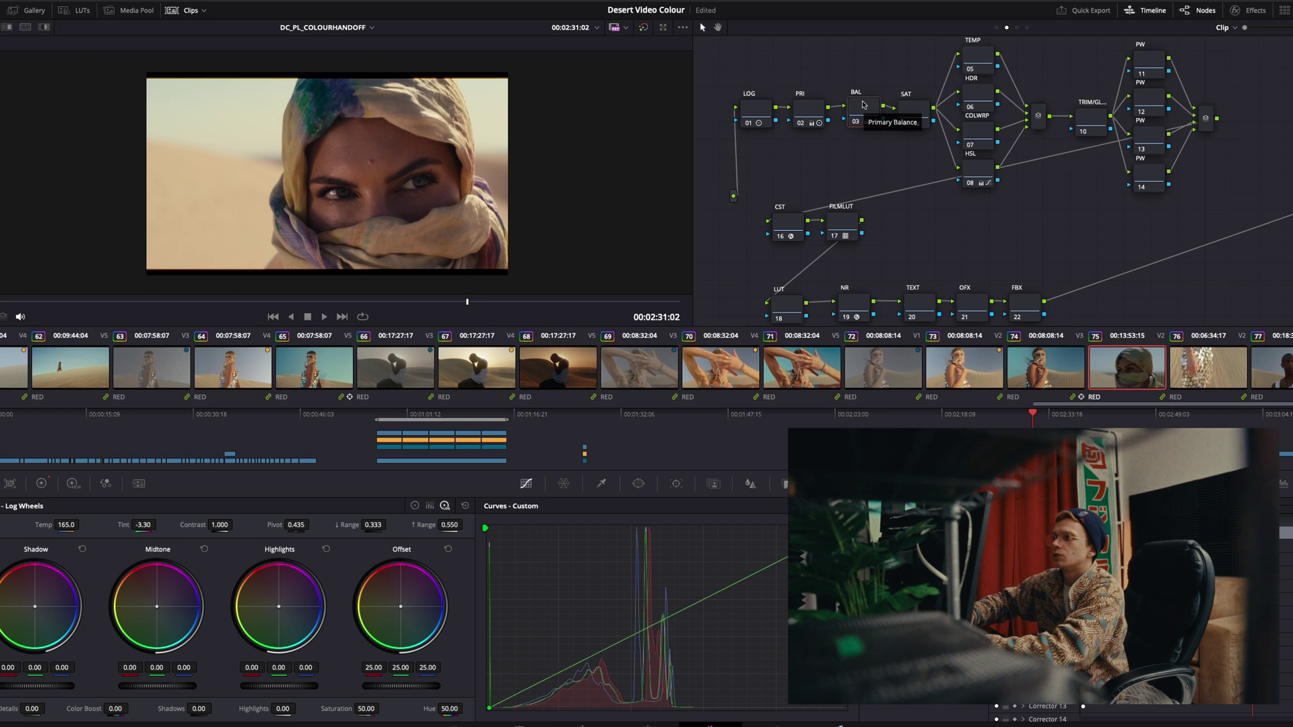
left_click_drag(1074, 132, 1061, 114)
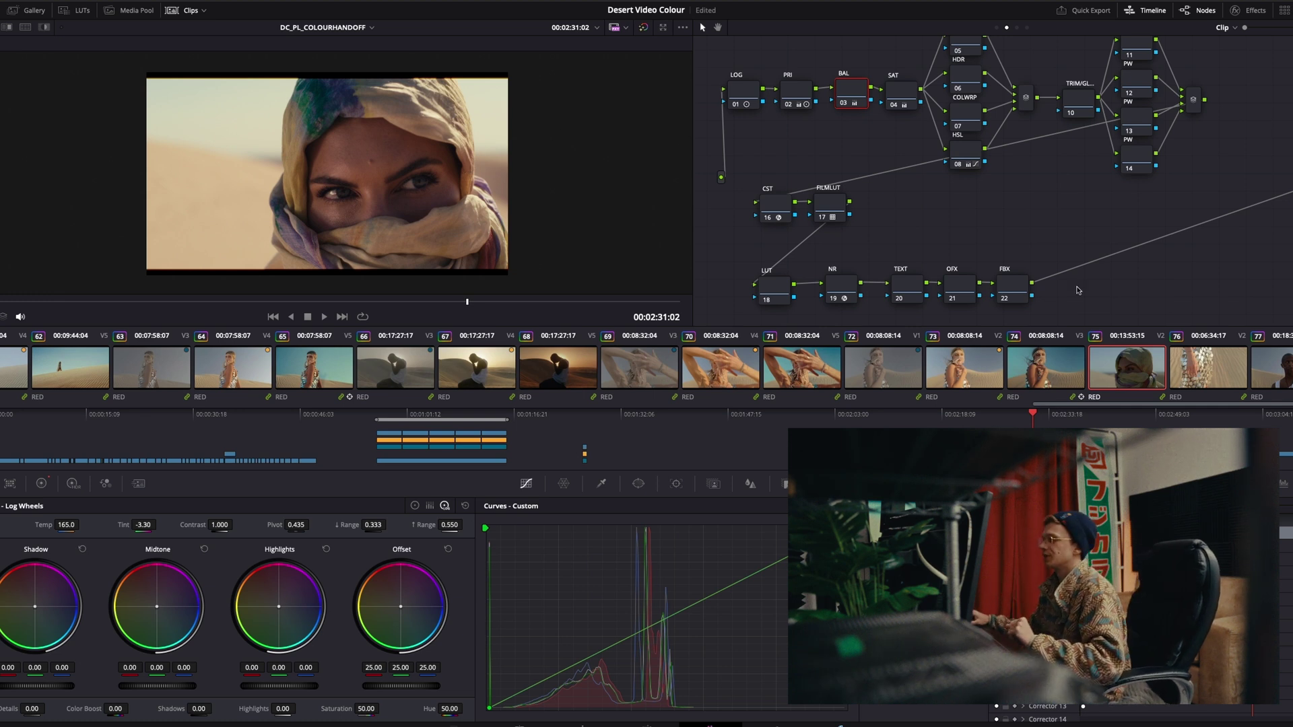
- Copy clip 75's grade to clip 76 and rebalance its BAL node offset to 23.85 red, 25.58 green and 26.73 blue
key("Down")
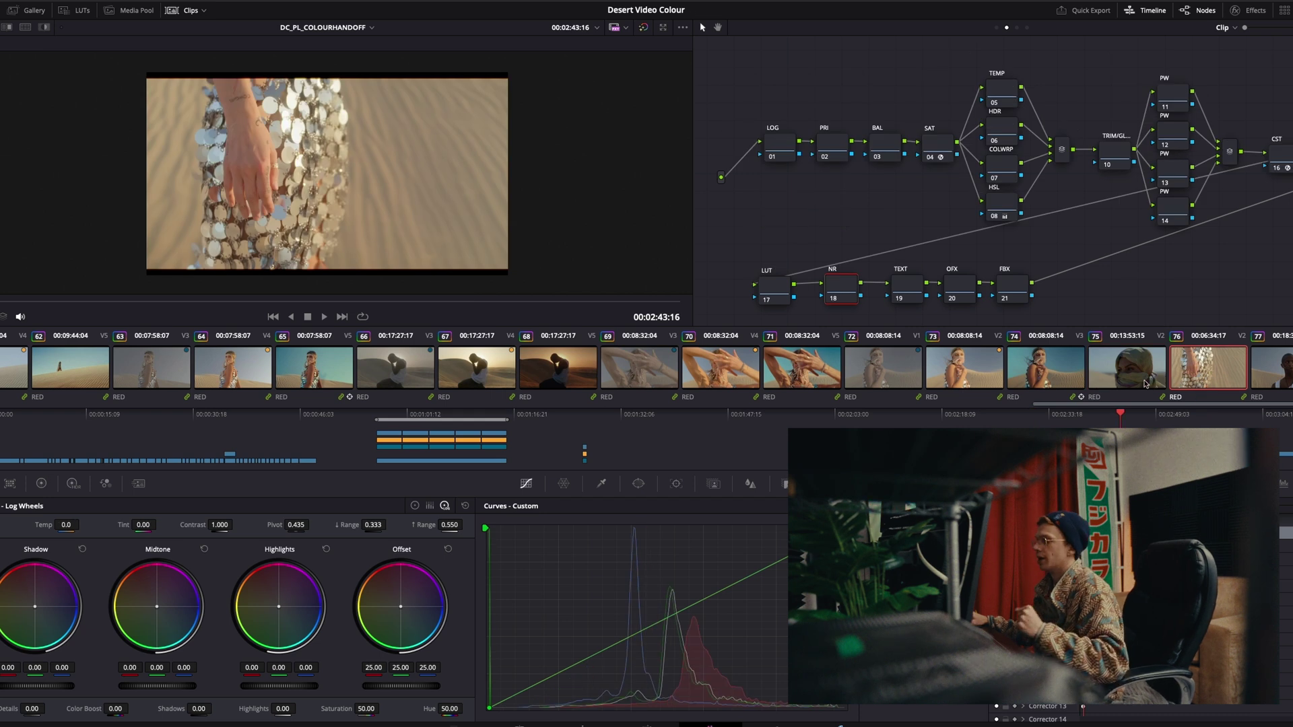
middle_click(1145, 382)
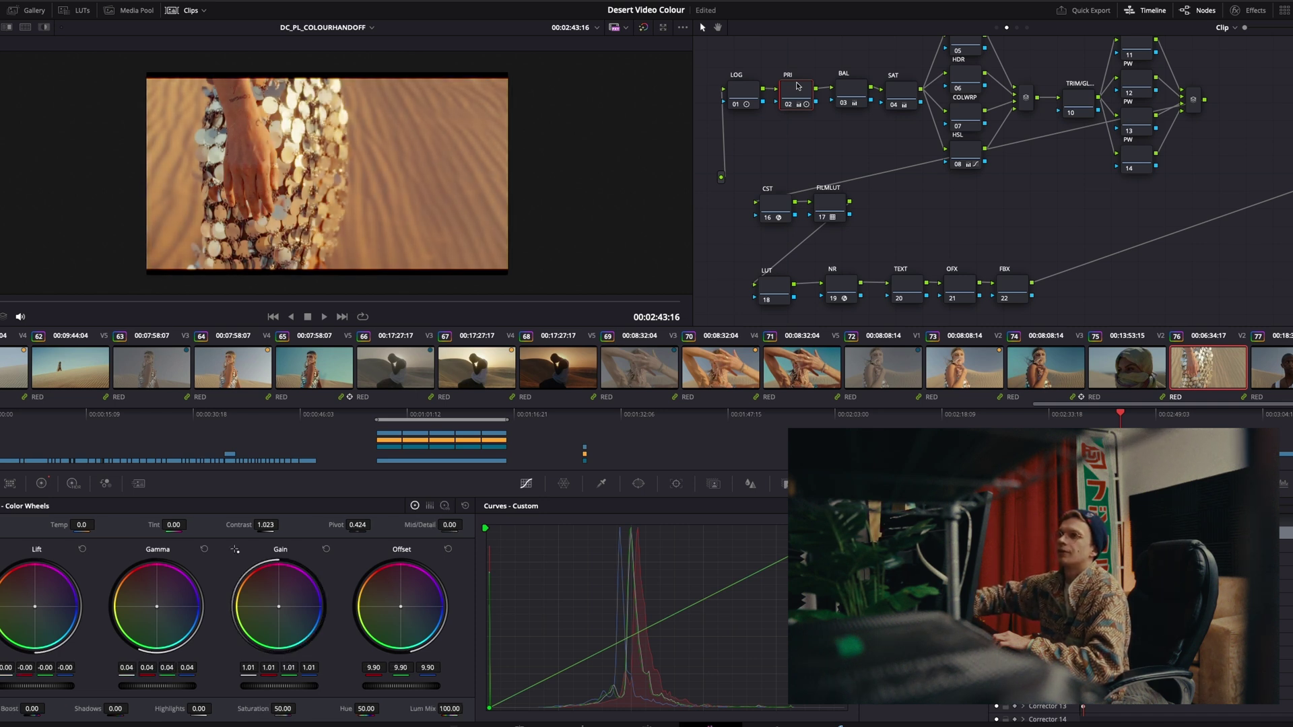
key("shift+apostrophe")
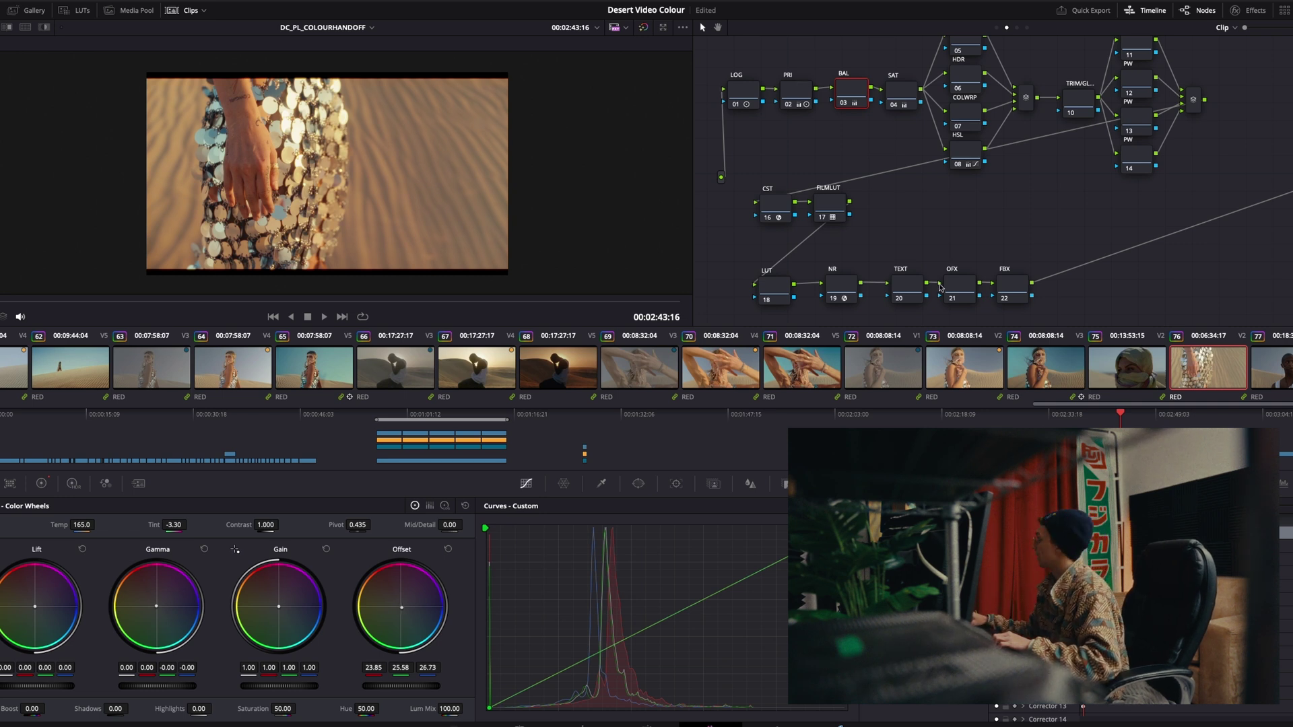
- Copy clip 75's grade to clip 77, view it at 00:03:10:08, and set its BAL node to temperature 249 and tint -9.6
key("Down")
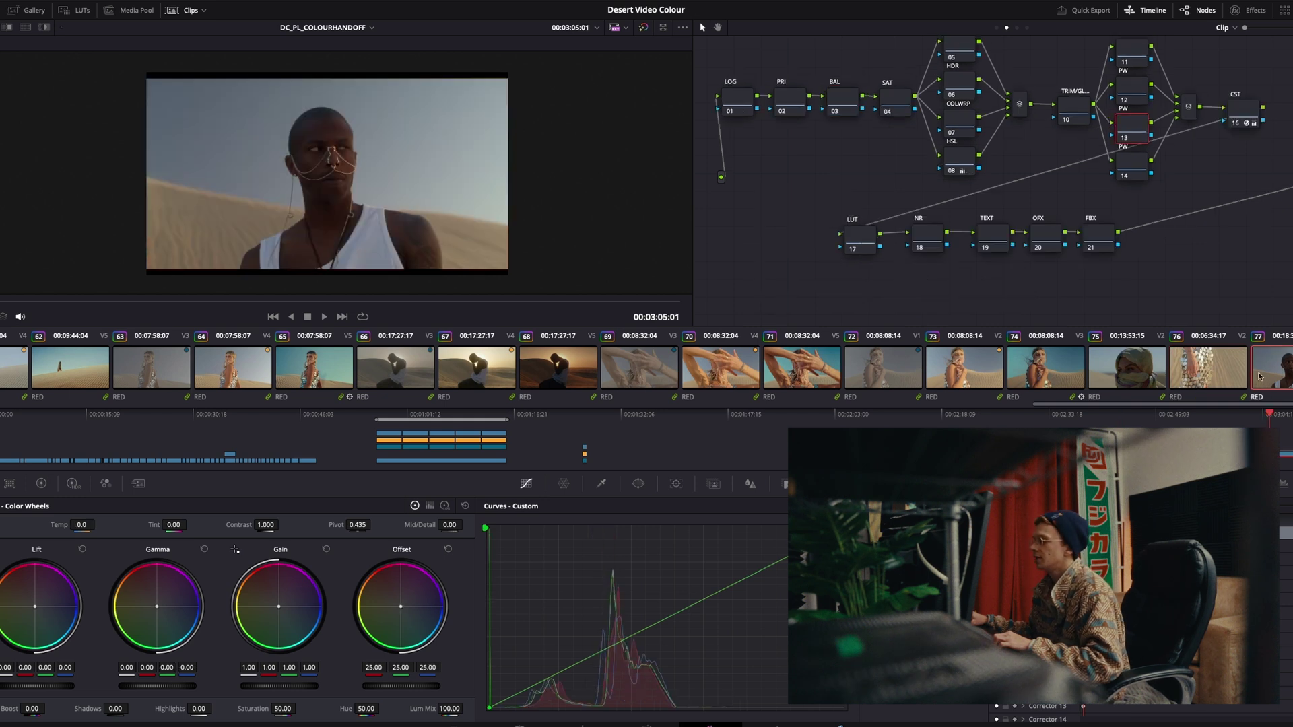
middle_click(1141, 369)
left_click_drag(366, 302, 420, 301)
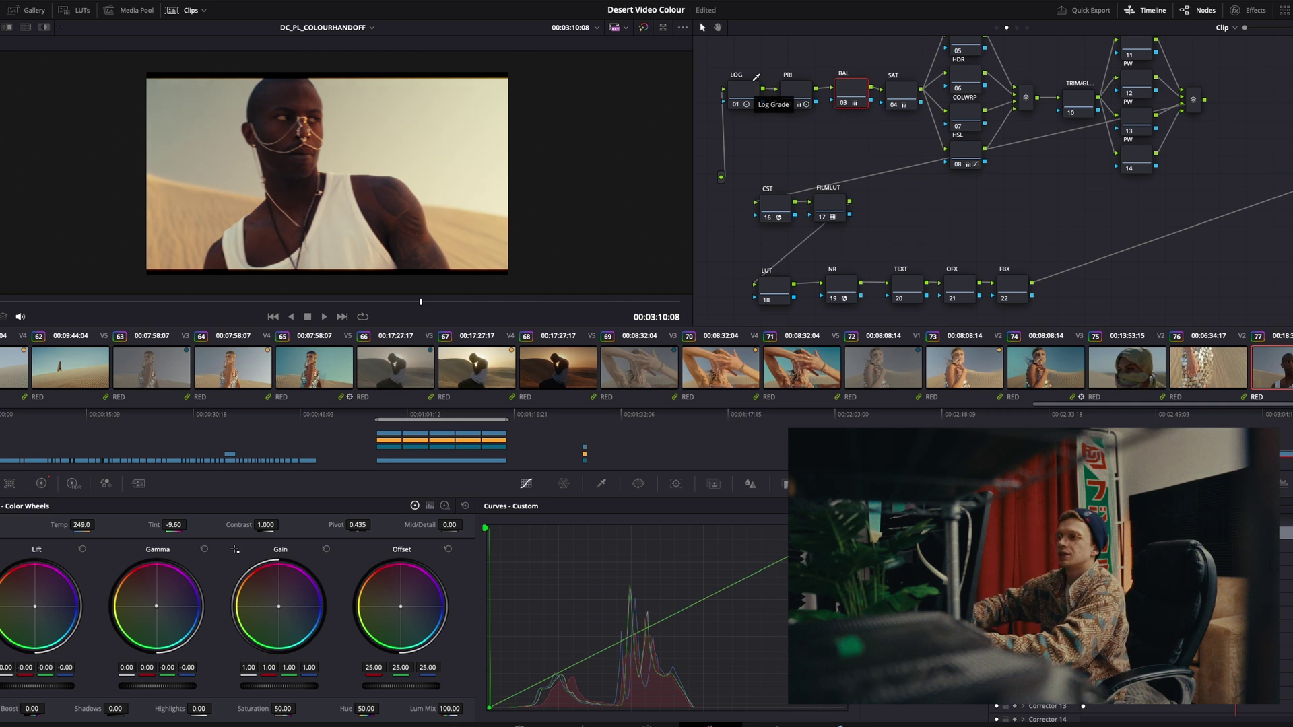
key("alt+shift+semicolon")
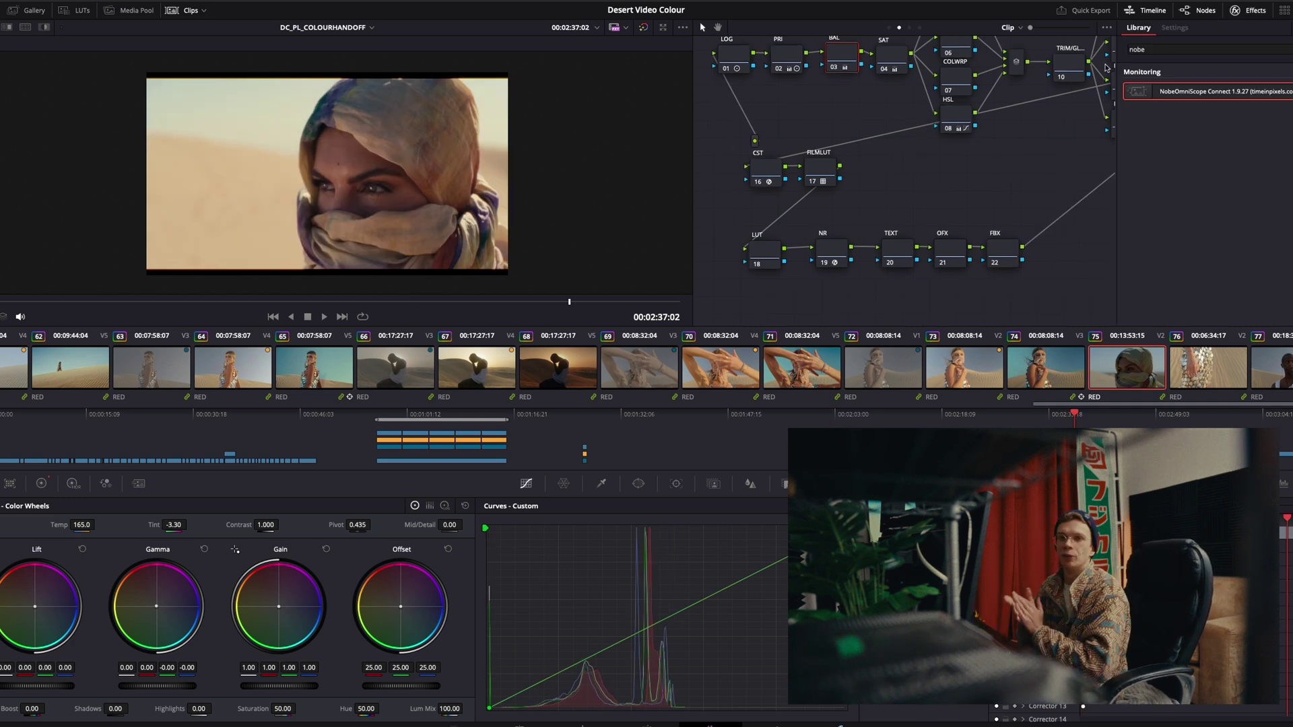
- Search the effects library for "film" and add the Film Grain effect to clip 75's FBX node
left_click(1206, 45)
key("BackSpace")
key("BackSpace")
key("BackSpace")
key("BackSpace")
type("film")
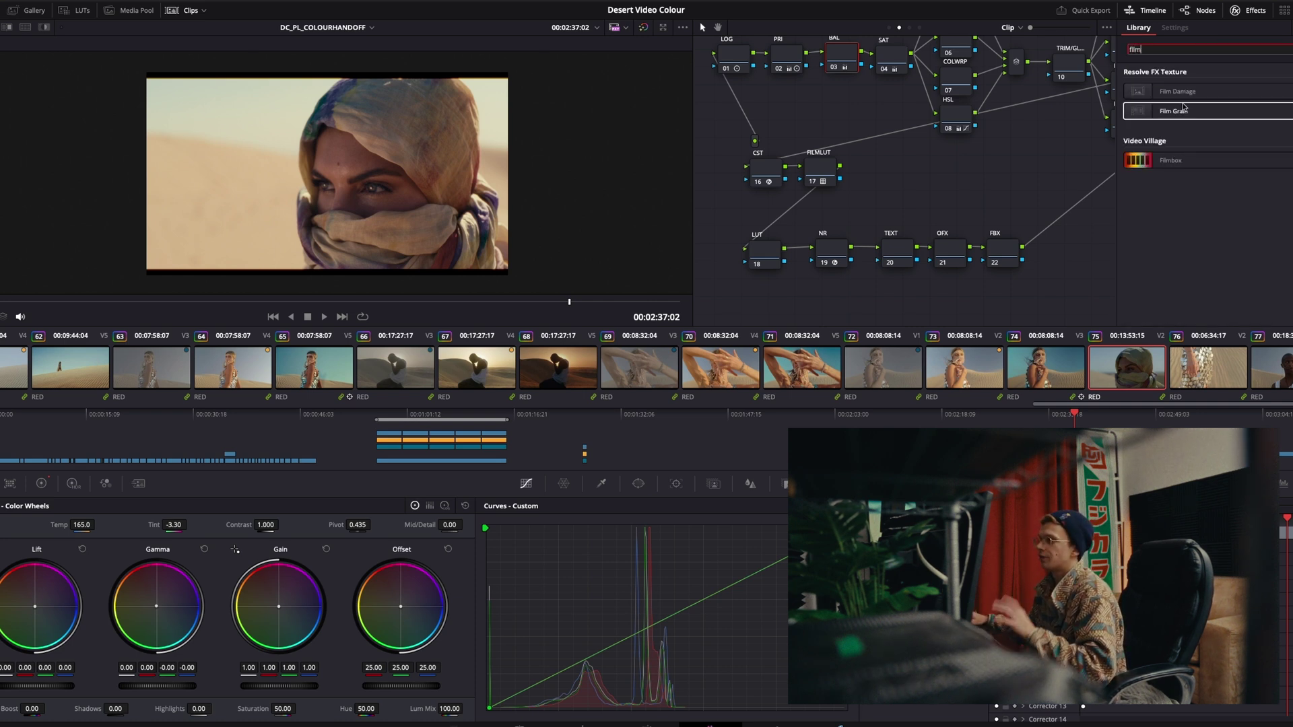
left_click_drag(1185, 110, 1000, 254)
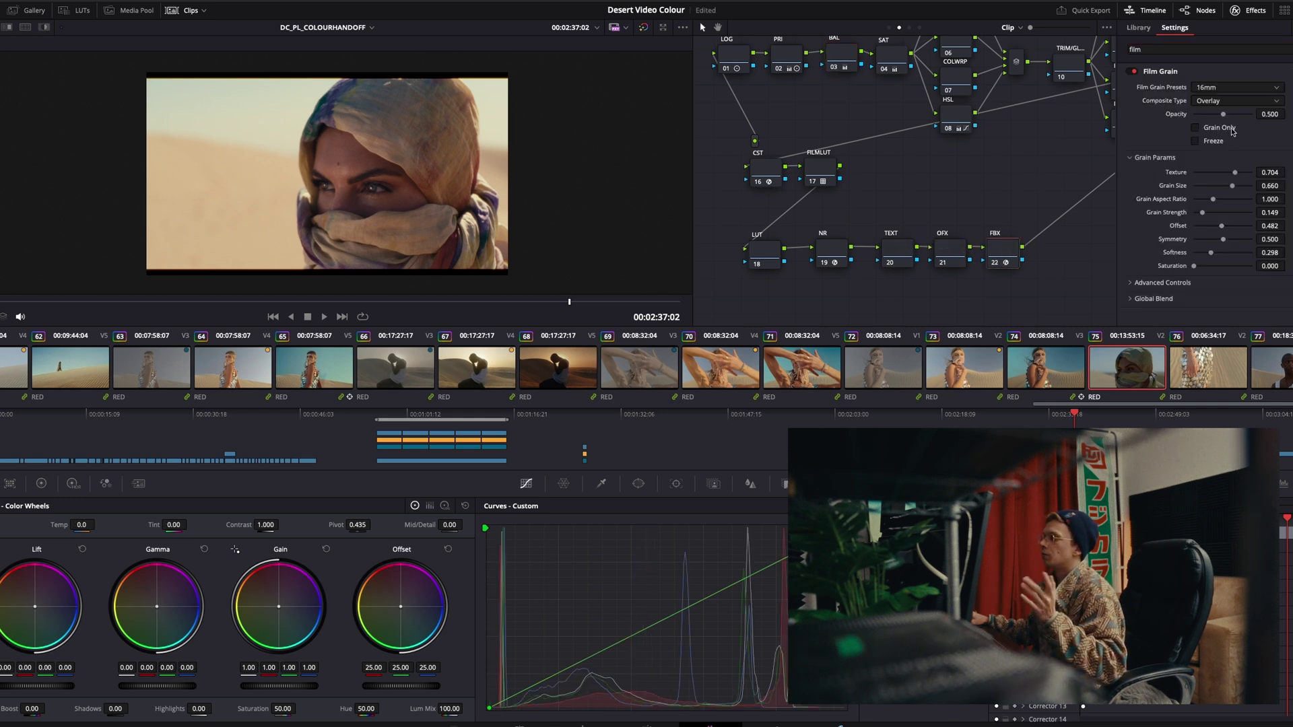
- Set the Film Grain strength to 0.697 and grain size to 0.285, checking the texture on the woman's face
scroll(481, 128, "up", 6)
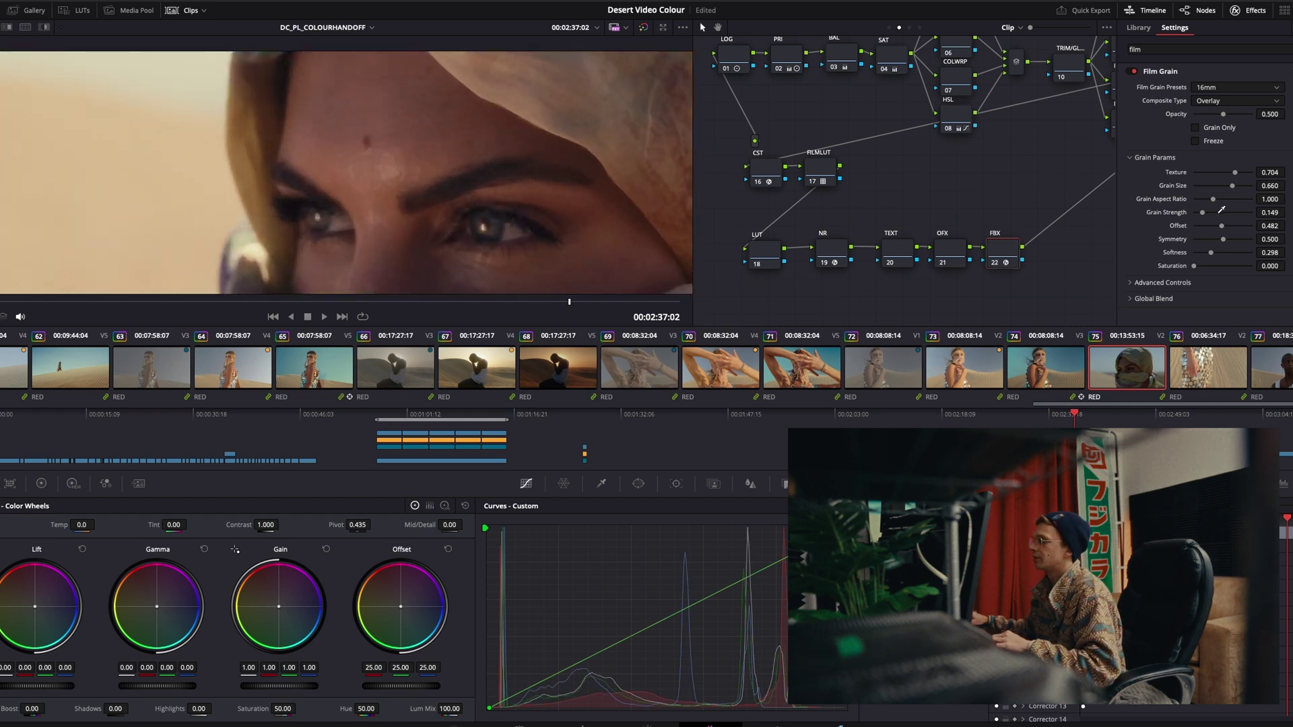
left_click_drag(1221, 210, 1214, 183)
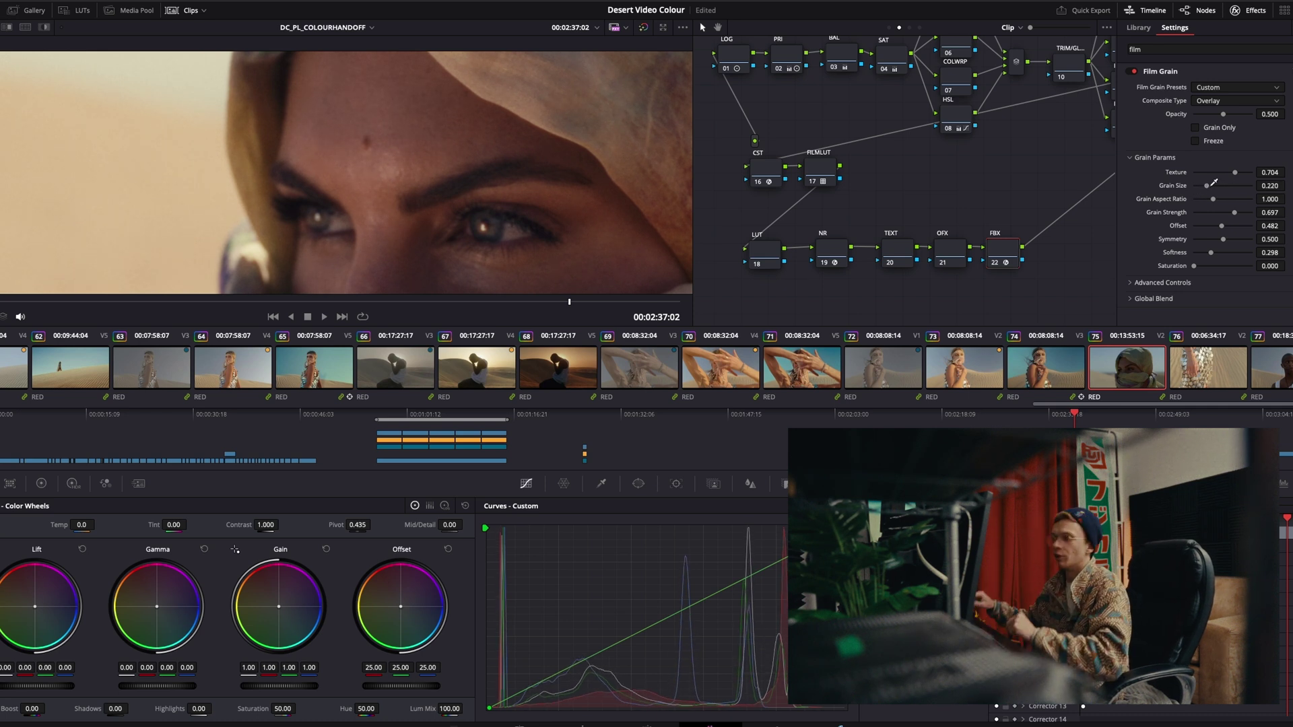
left_click_drag(1214, 182, 1217, 183)
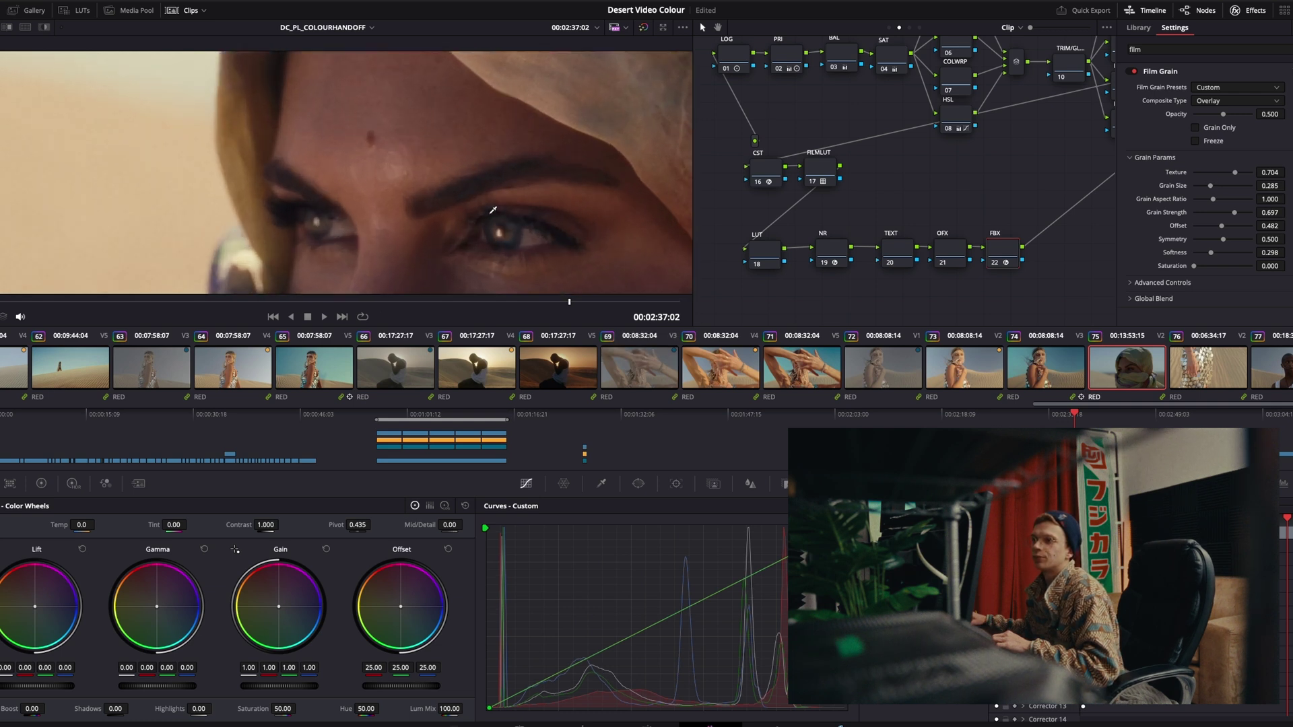
scroll(668, 229, "down", 6)
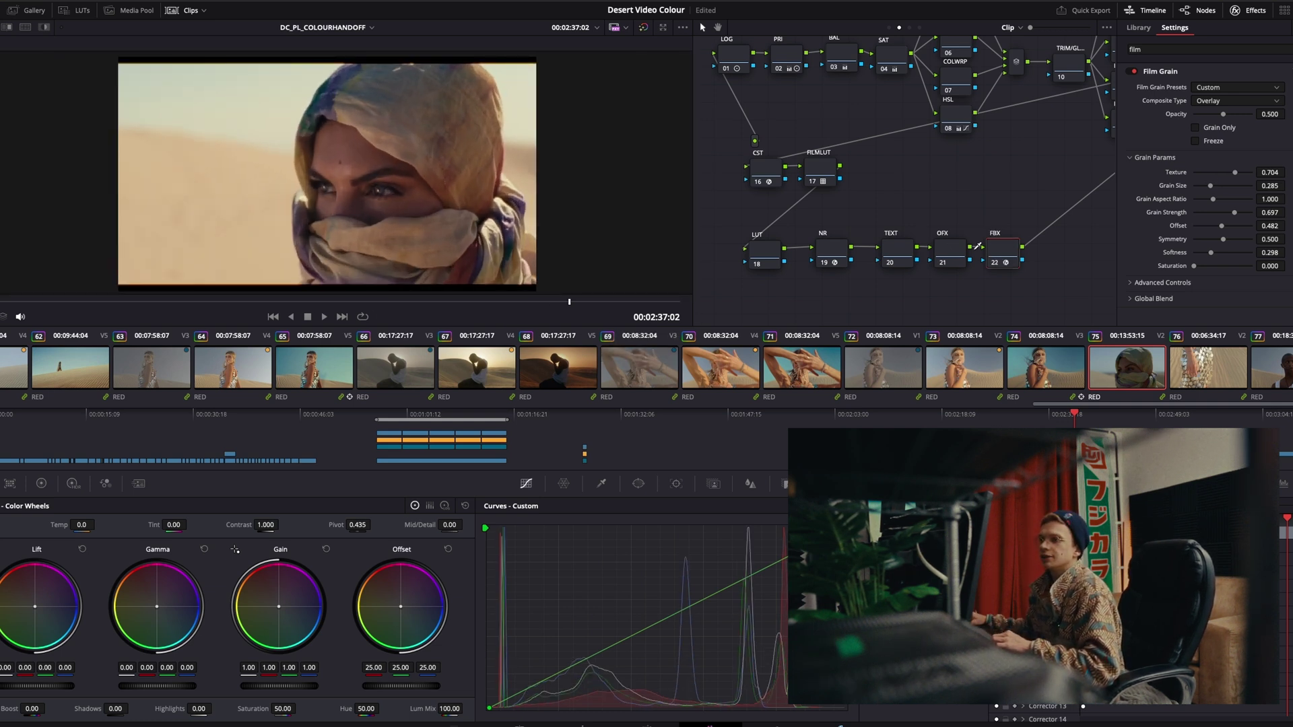
- Search the effects library for "halatio" and add the Halation effect to clip 75's OFX node
left_click(953, 251)
left_click(1170, 47)
key("BackSpace")
key("BackSpace")
key("BackSpace")
key("BackSpace")
type("halatio")
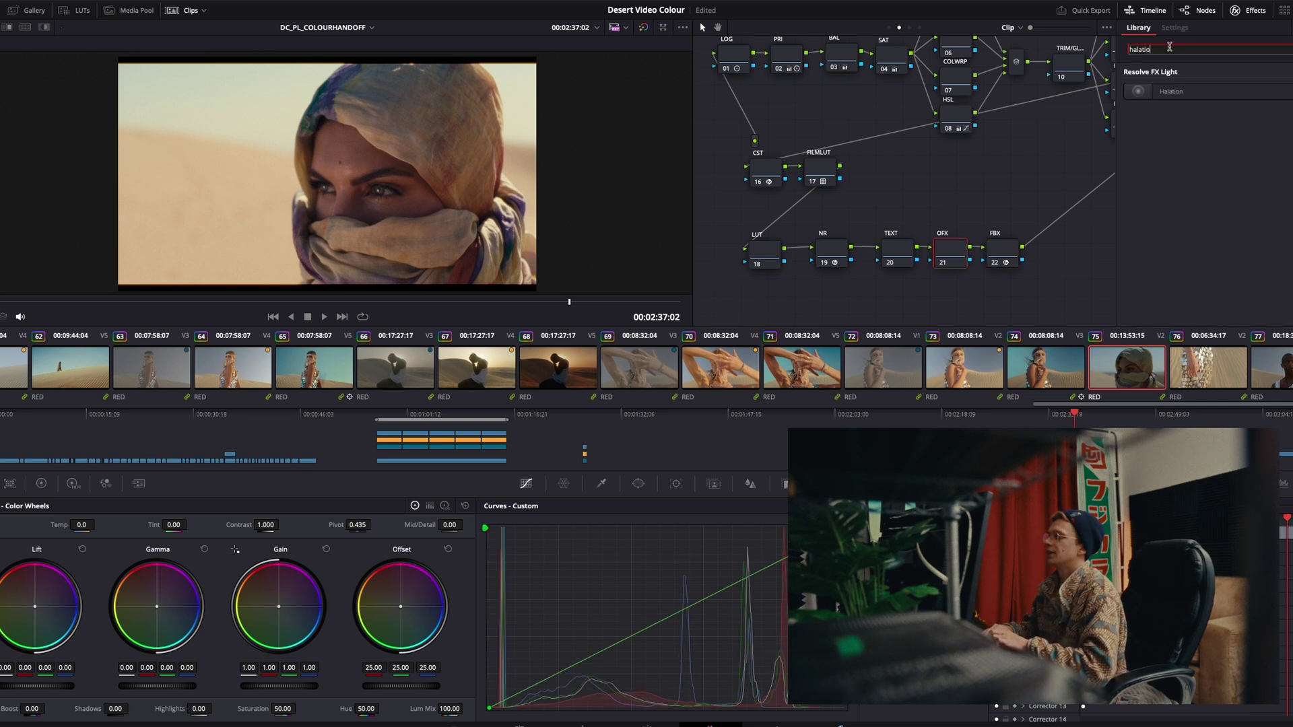
left_click_drag(1171, 91, 946, 252)
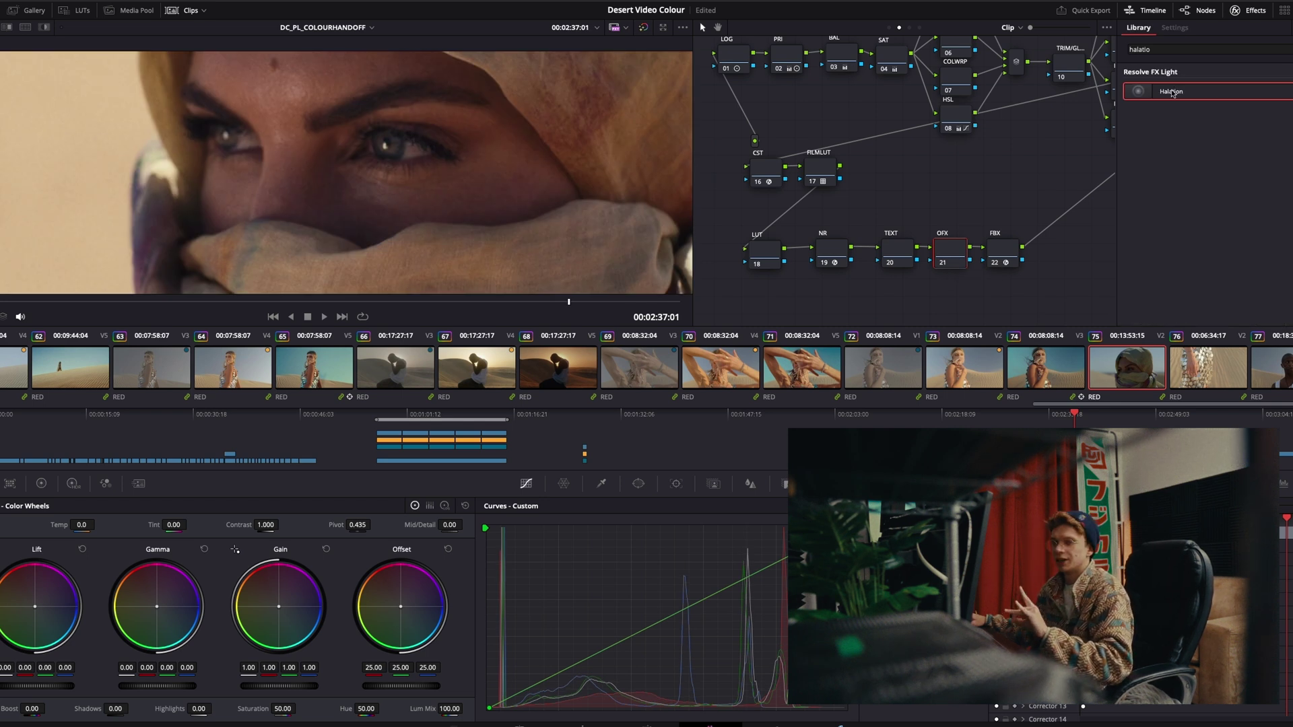
scroll(617, 194, "down", 2)
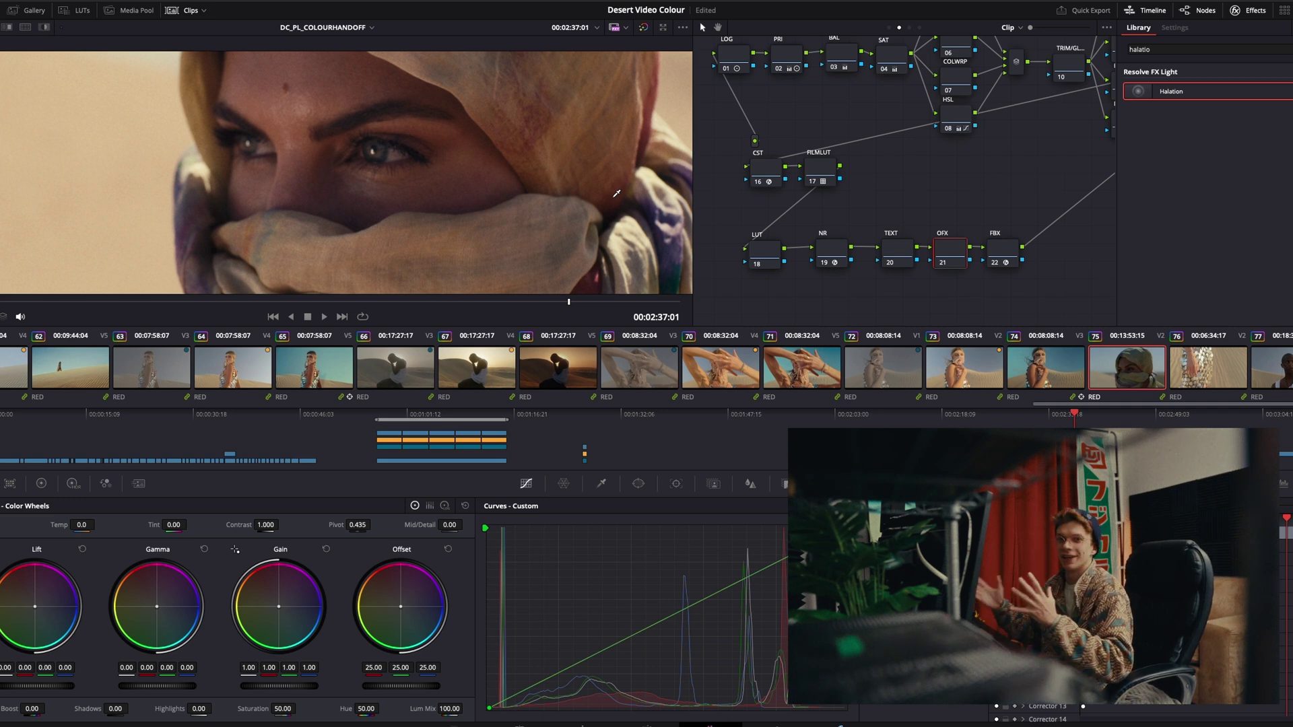
scroll(339, 207, "down", 2)
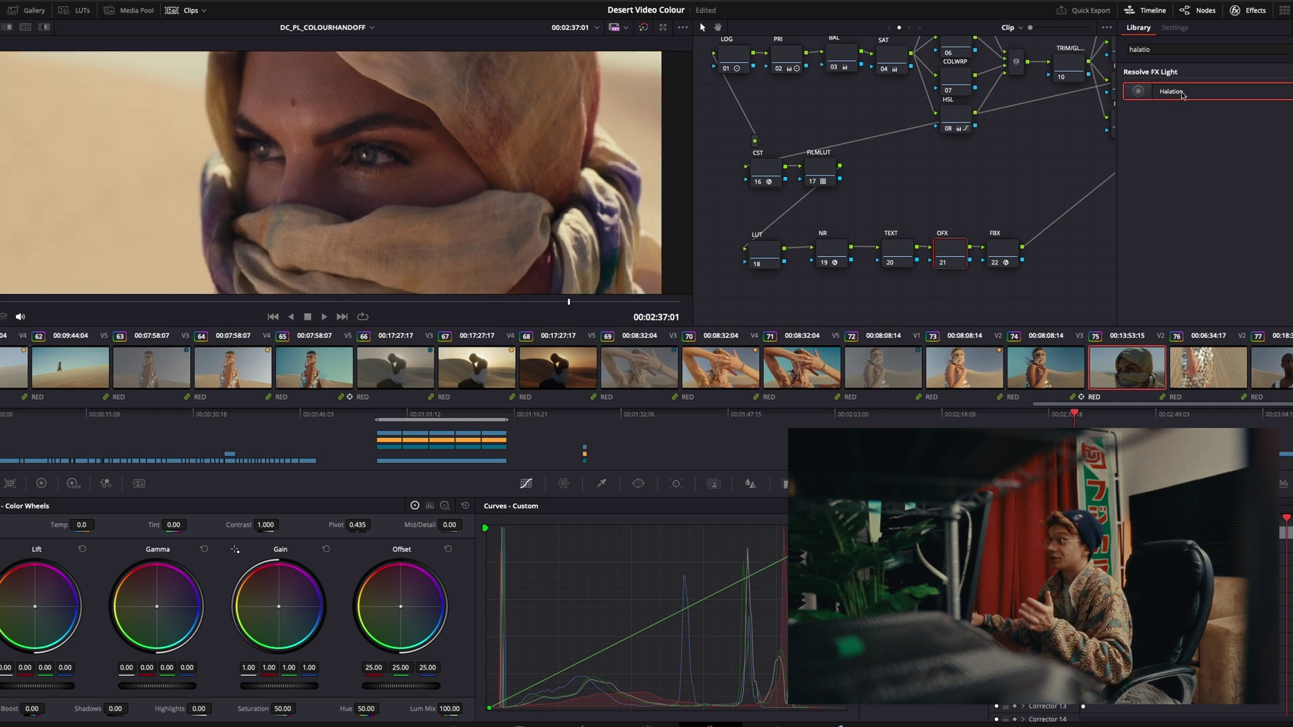
scroll(168, 199, "down", 1)
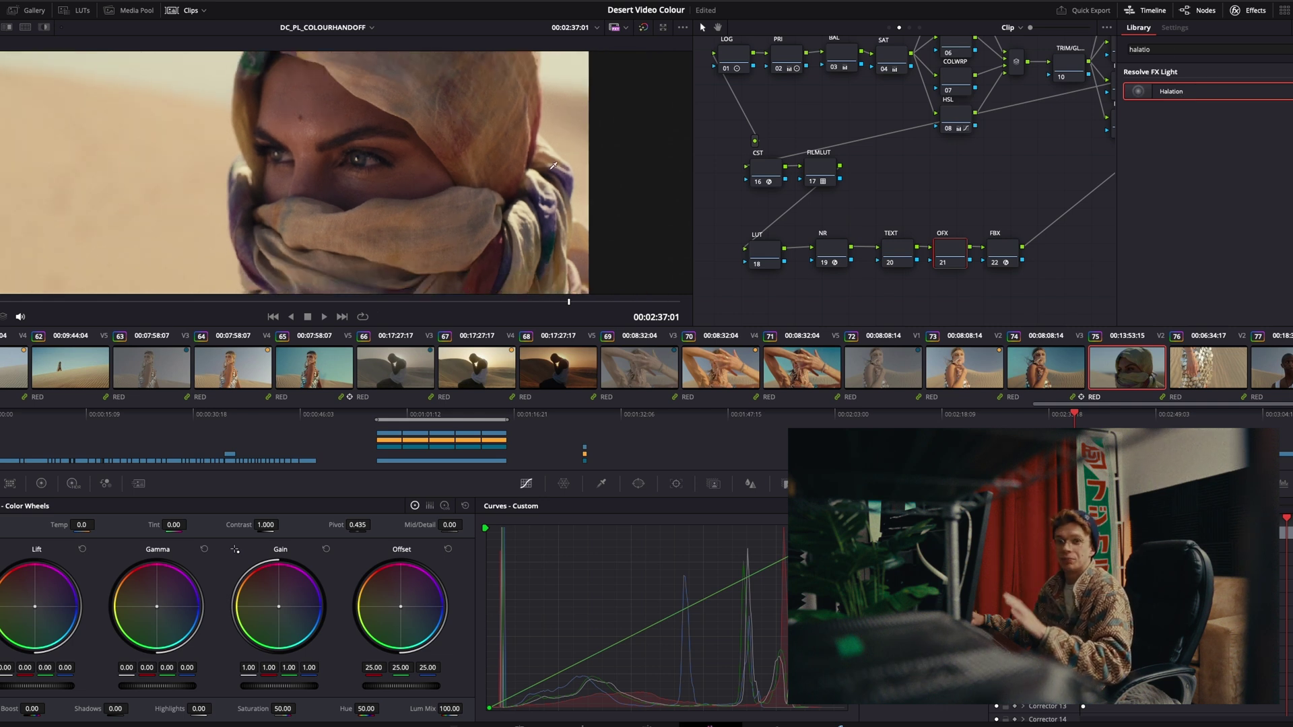
left_click_drag(1225, 91, 936, 254)
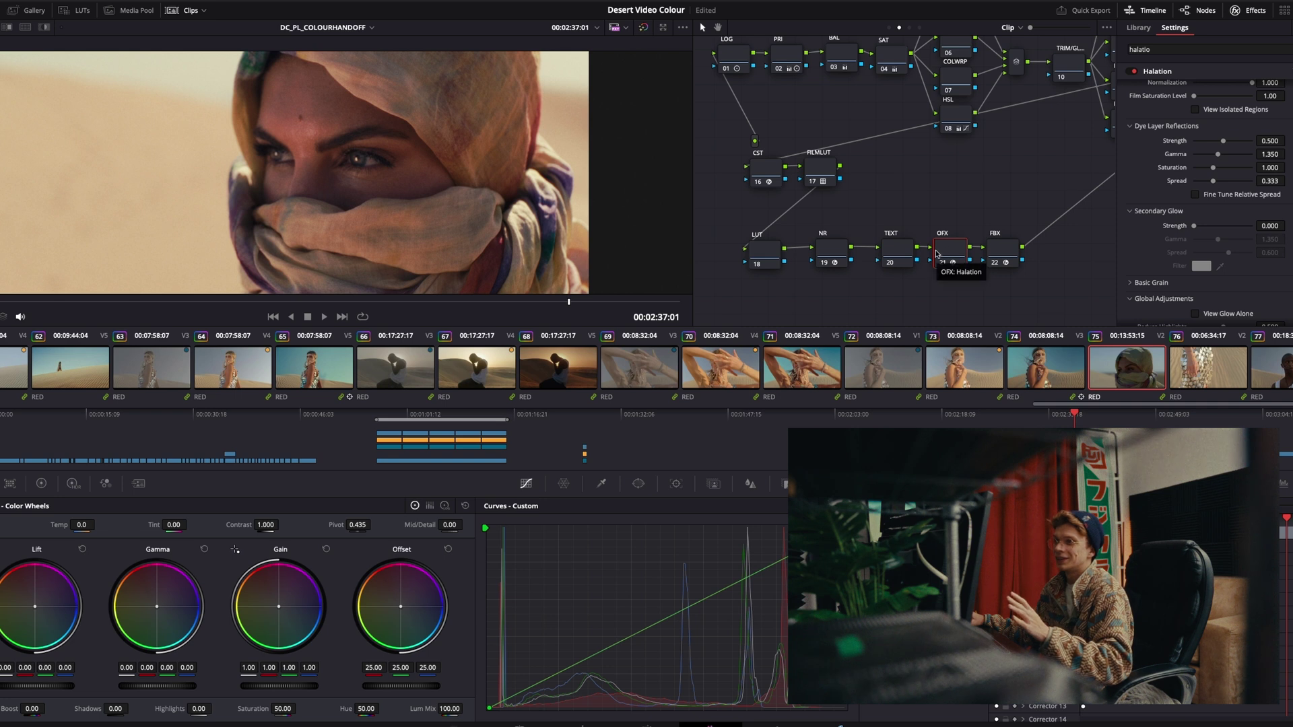
- Set the Halation dye layer reflections to strength 0.559, gamma 1.536 and spread 0.202 while viewing the woman's eyes up close
scroll(621, 141, "down", 1)
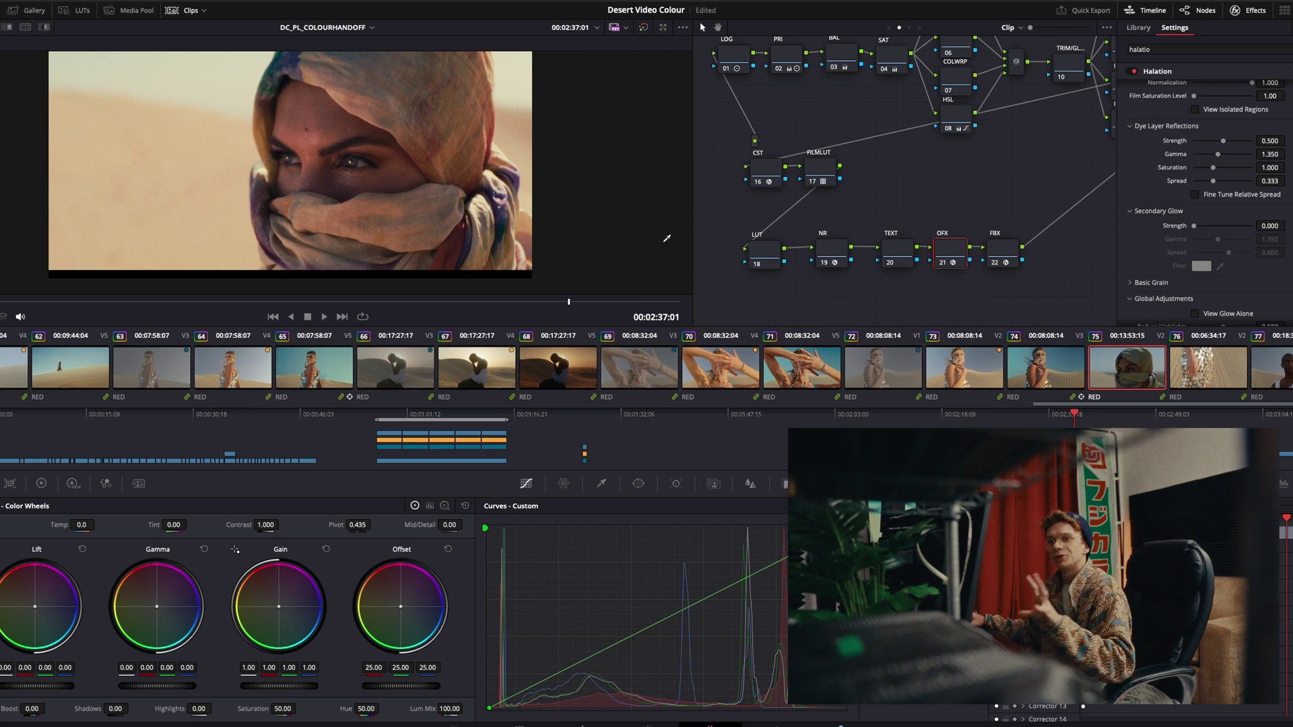
scroll(1174, 217, "up", 3)
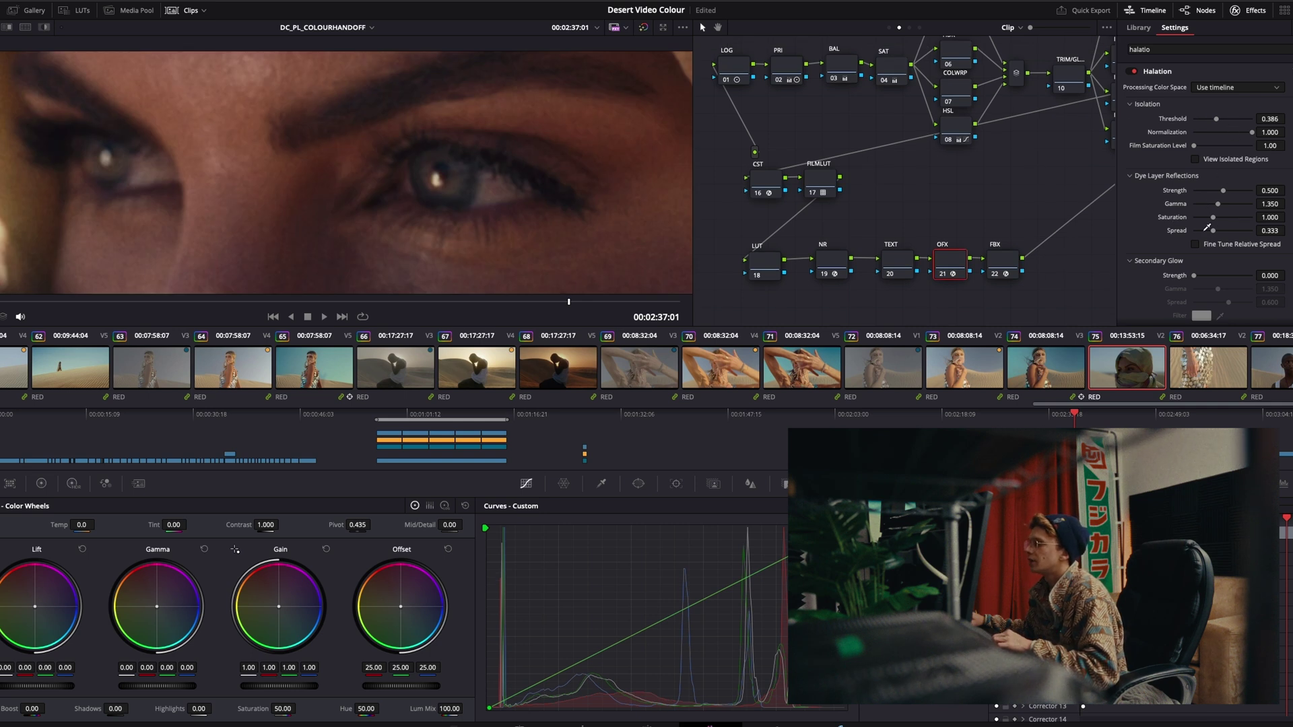
left_click_drag(1206, 229, 1226, 190)
left_click_drag(1221, 204, 1226, 203)
- Set the Halation secondary glow to strength 0.147, gamma 1.228 and spread 0.449, comparing the image with and without the effect
left_click_drag(1213, 274, 1210, 274)
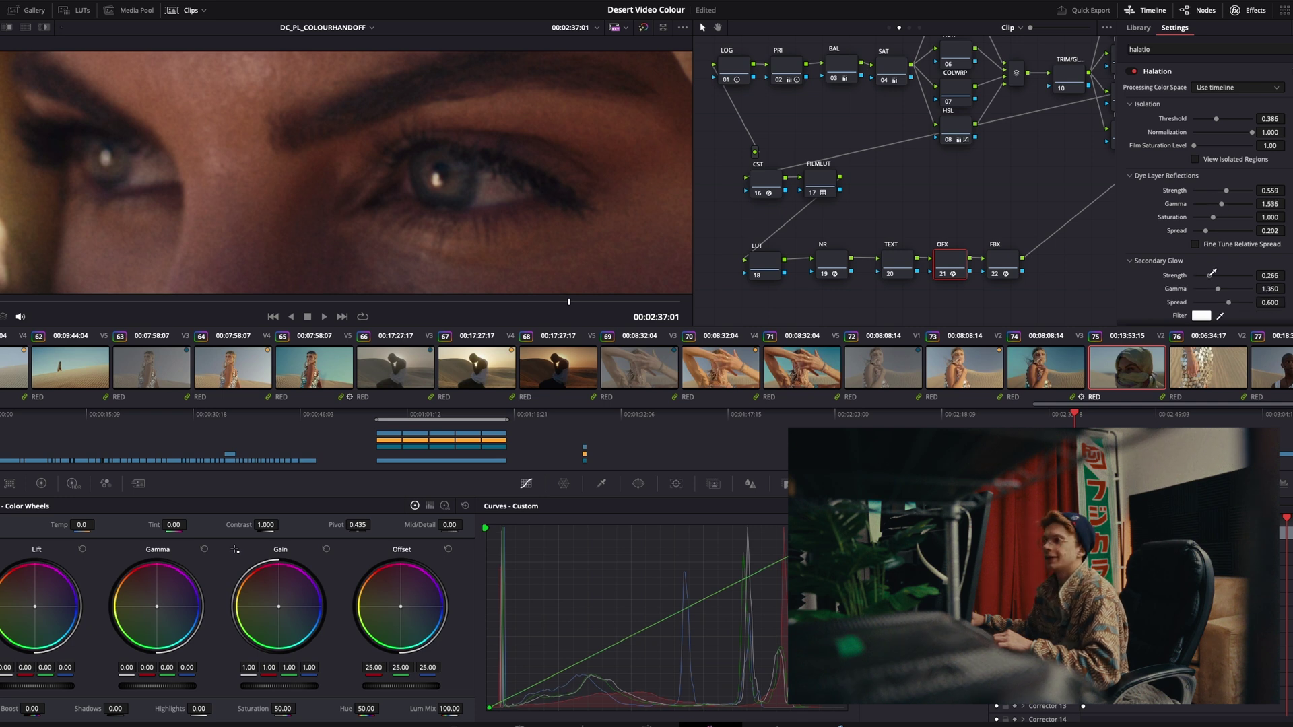
scroll(1197, 294, "down", 3)
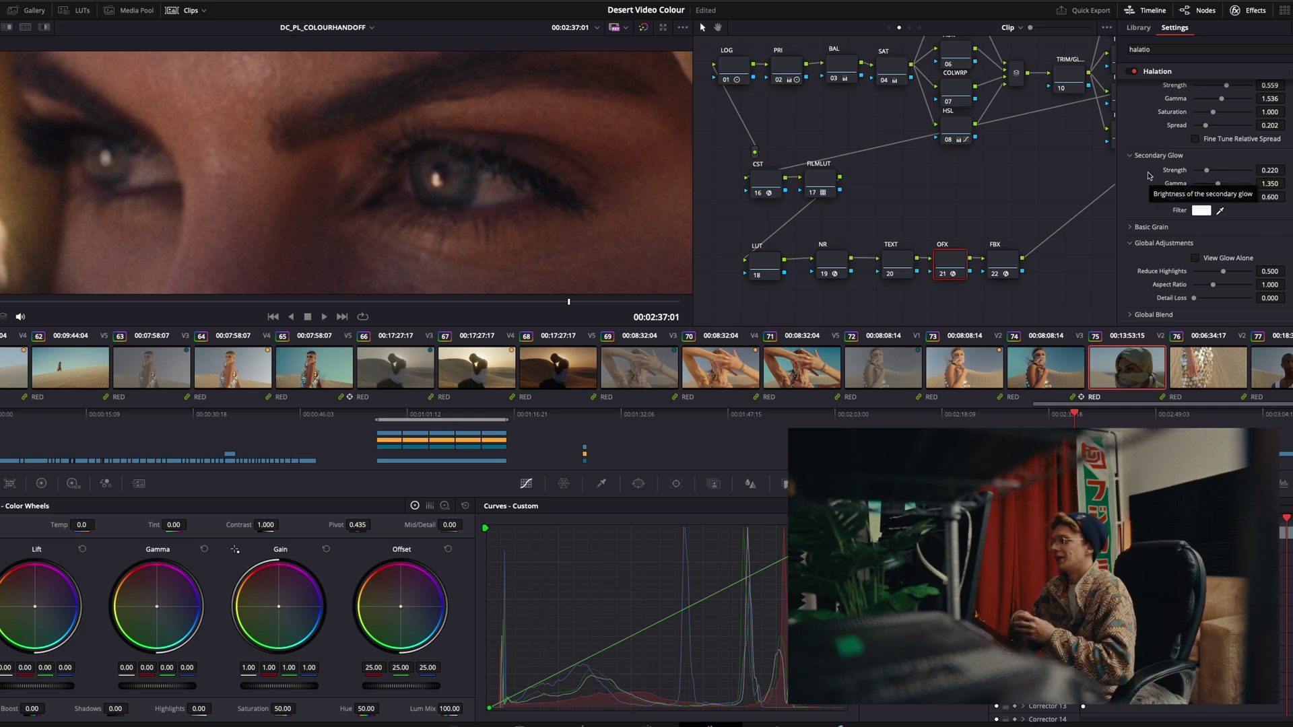
left_click(1219, 171)
left_click_drag(1219, 172, 1208, 172)
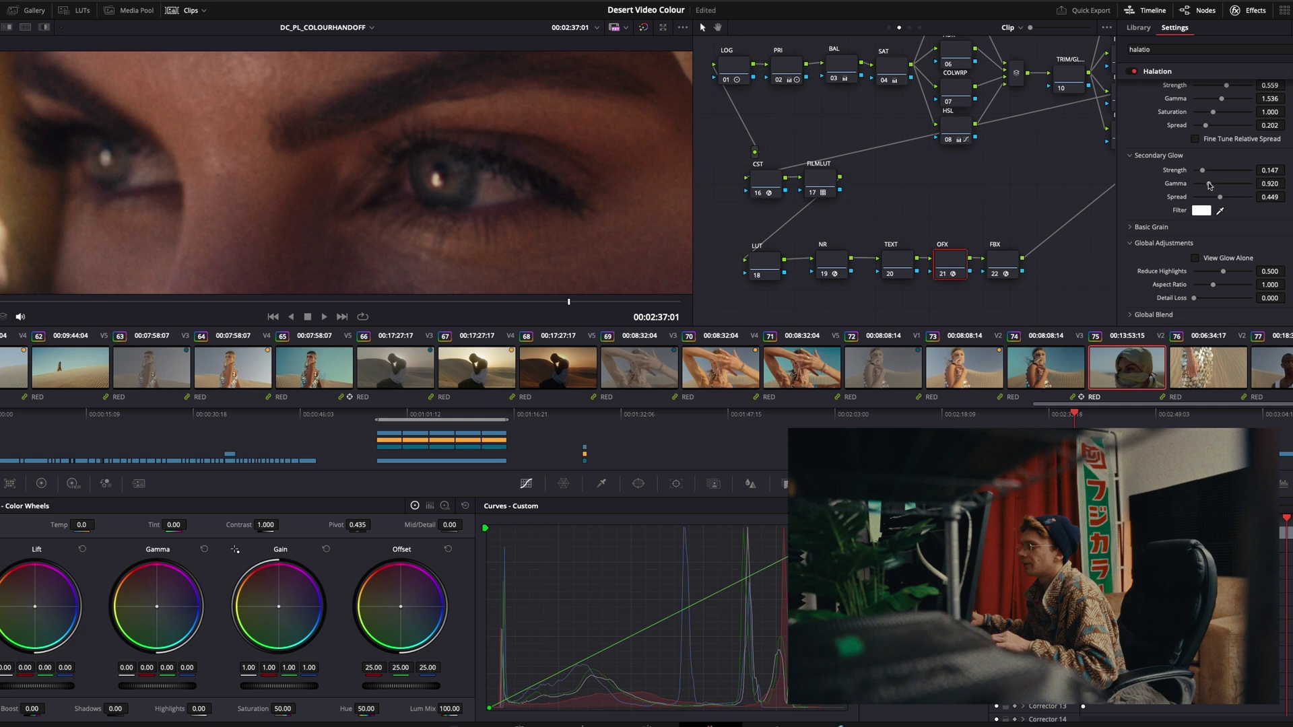
left_click_drag(1209, 185, 1215, 185)
scroll(339, 208, "down", 5)
key("ctrl+d")
key("ctrl+d")
- Set Halation's Reduce Highlights to 0.587 and compare the result on the woman's eyes with the node off and on
scroll(605, 186, "down", 1)
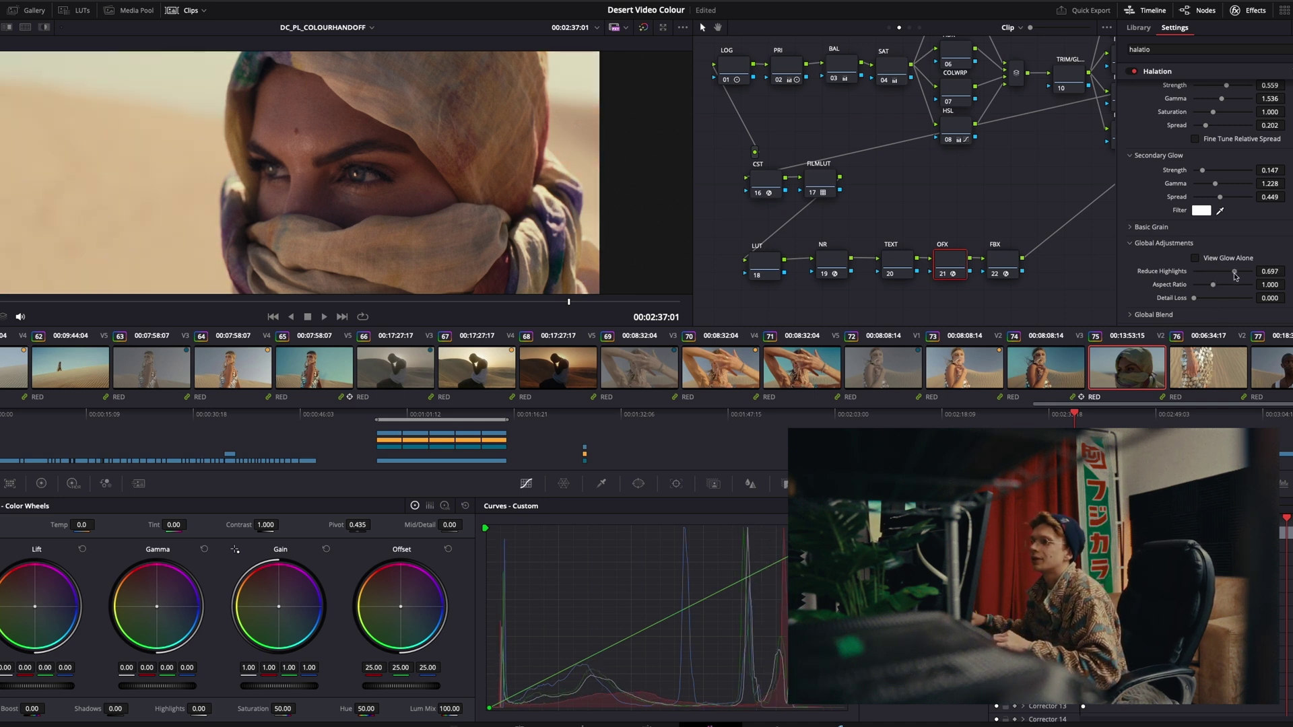
left_click_drag(1223, 272, 1225, 274)
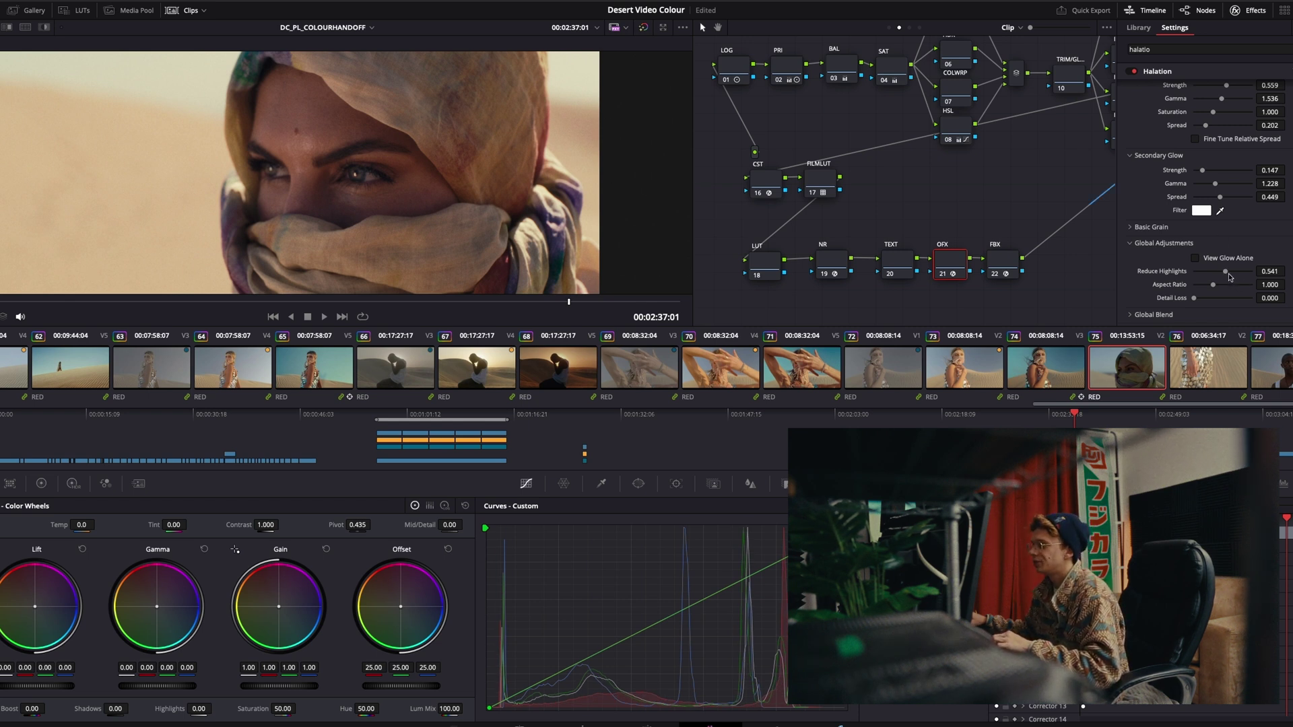
left_click_drag(1228, 273, 1229, 274)
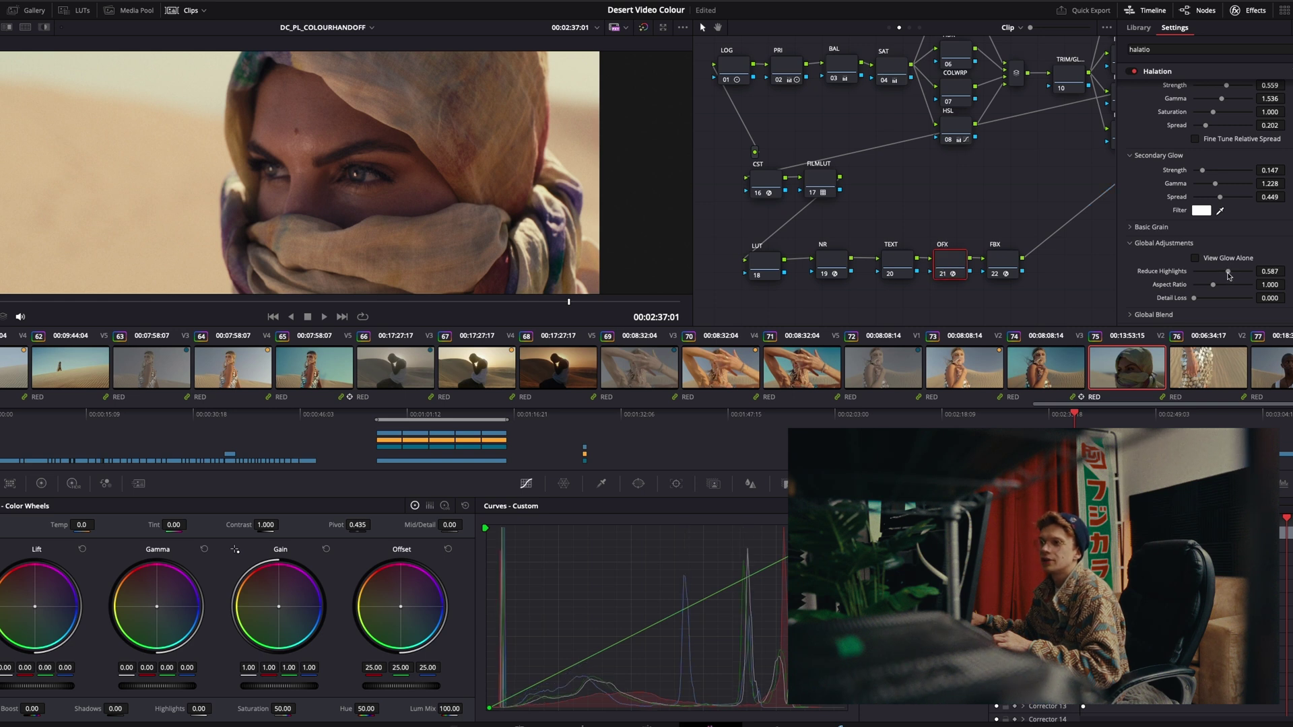
scroll(328, 172, "up", 6)
key("super+d")
key("ctrl+d")
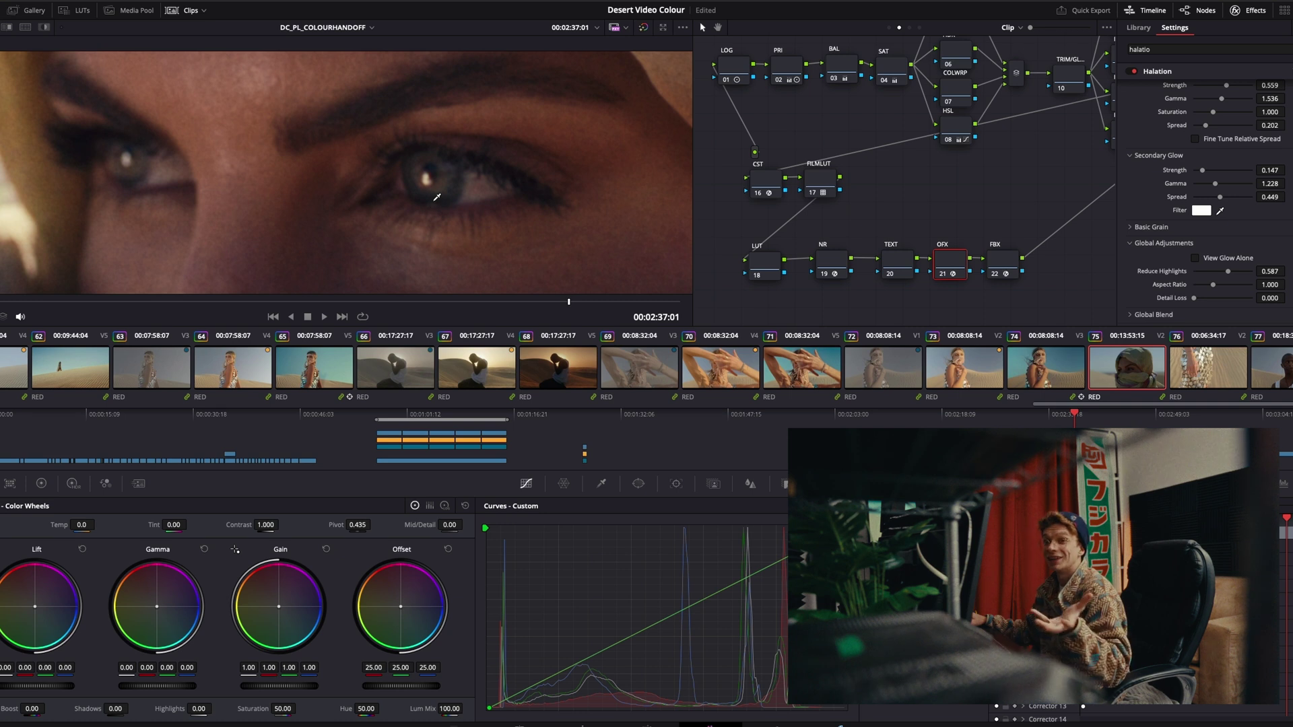
scroll(438, 196, "down", 8)
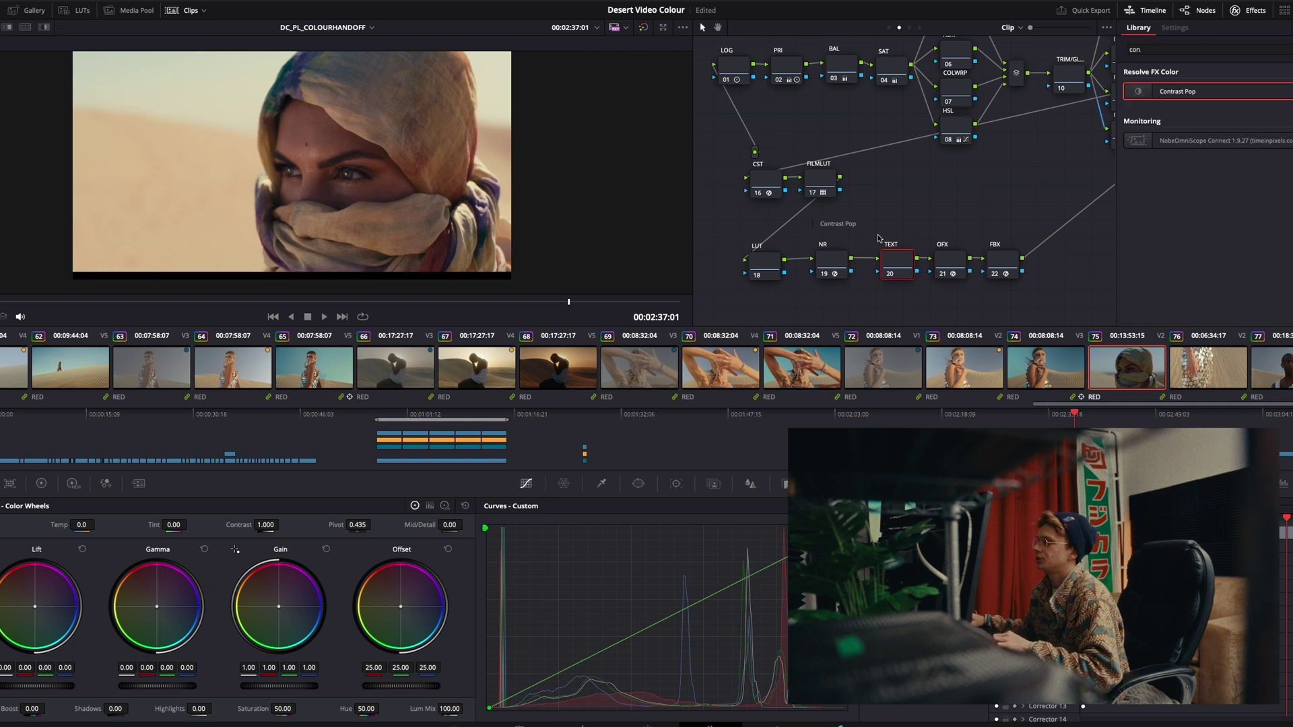
- Add the Contrast Pop effect to the TEXT node, set its detail amount to 0.119 and compare before and after
left_click(905, 262)
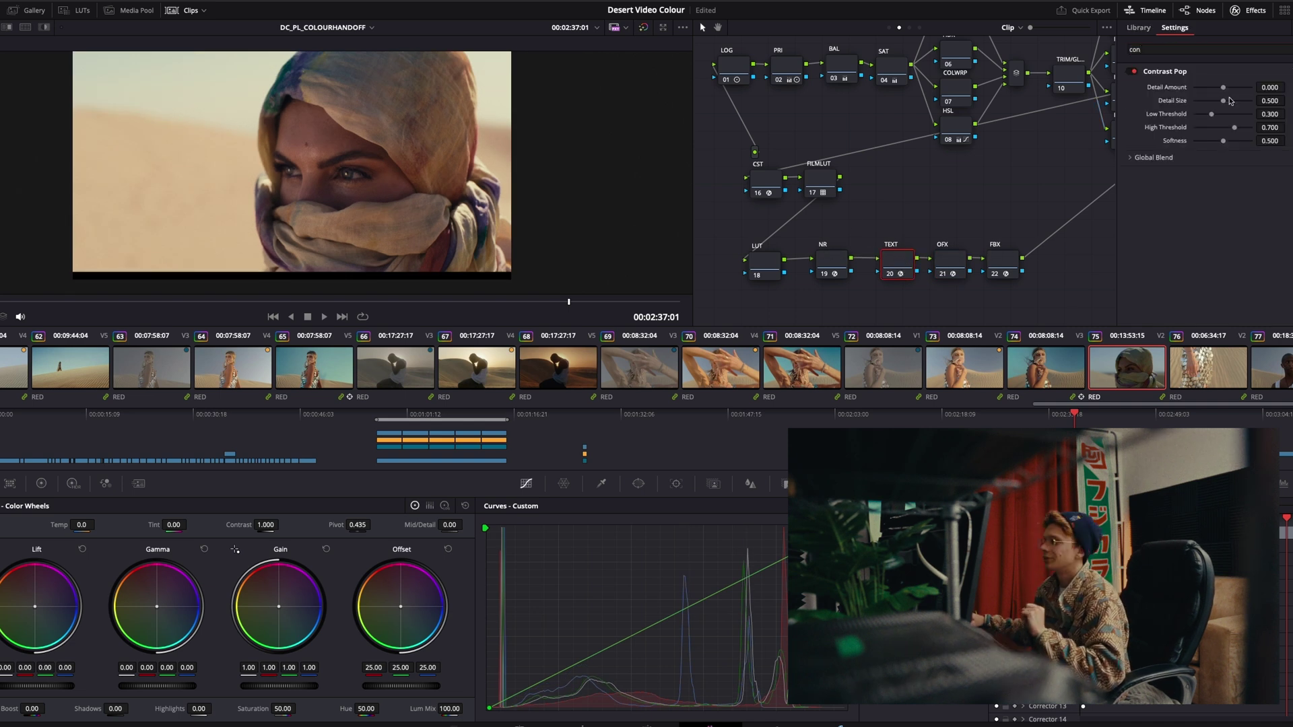
left_click_drag(1224, 88, 1227, 89)
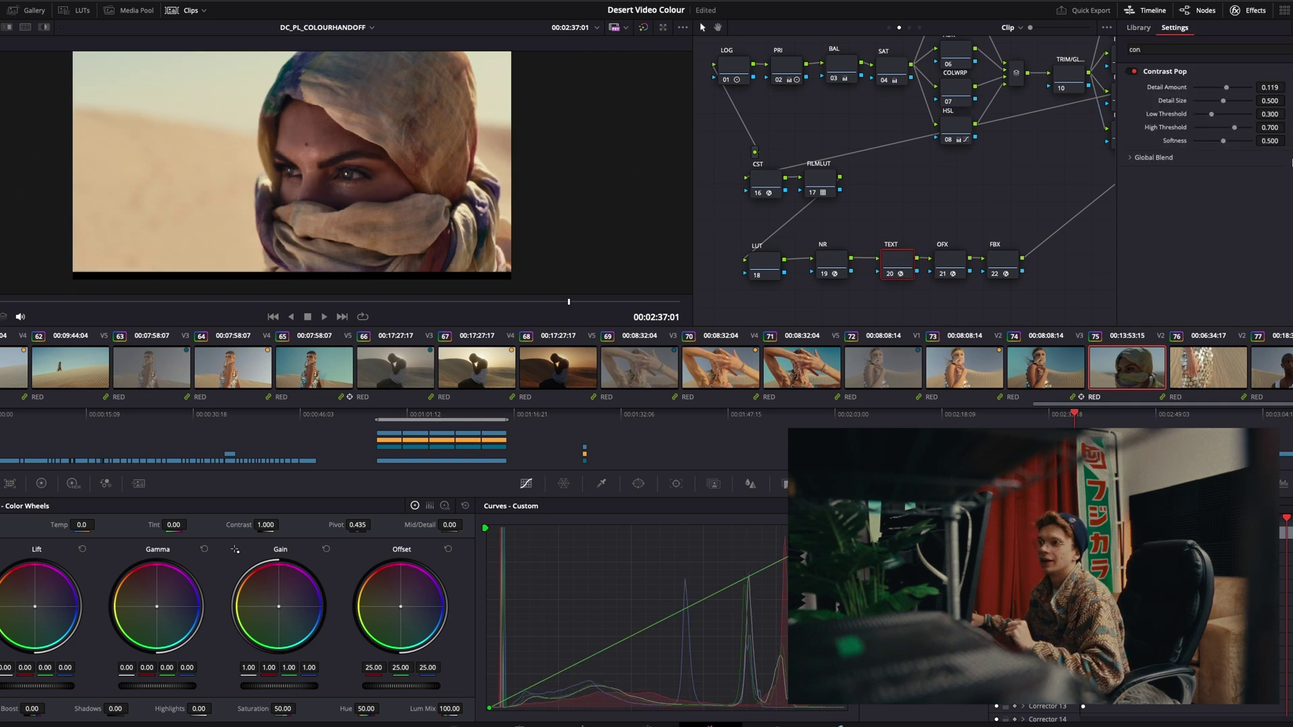
key("ctrl+d")
key("ctrl+d")
key("ctrl+d")
key("ctrl+d")
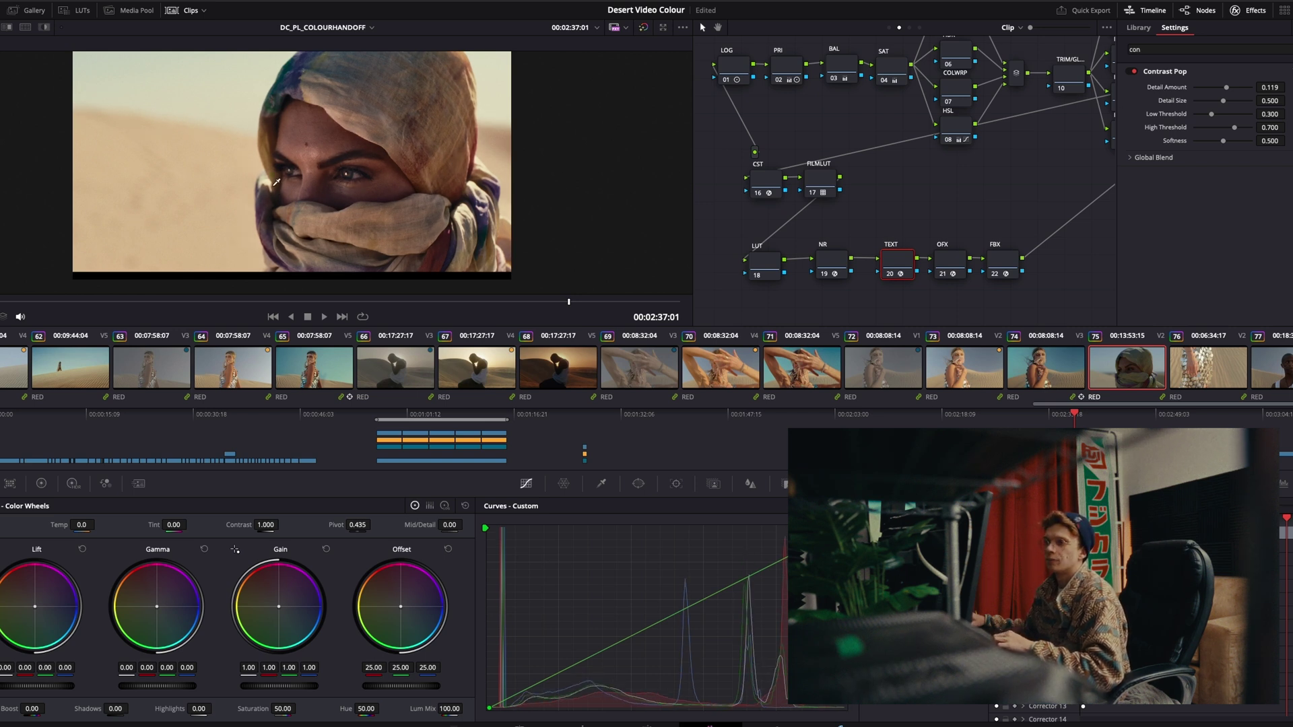
- Set the Contrast Pop detail size to 0.587 and its global blend to 0.394
scroll(422, 172, "up", 2)
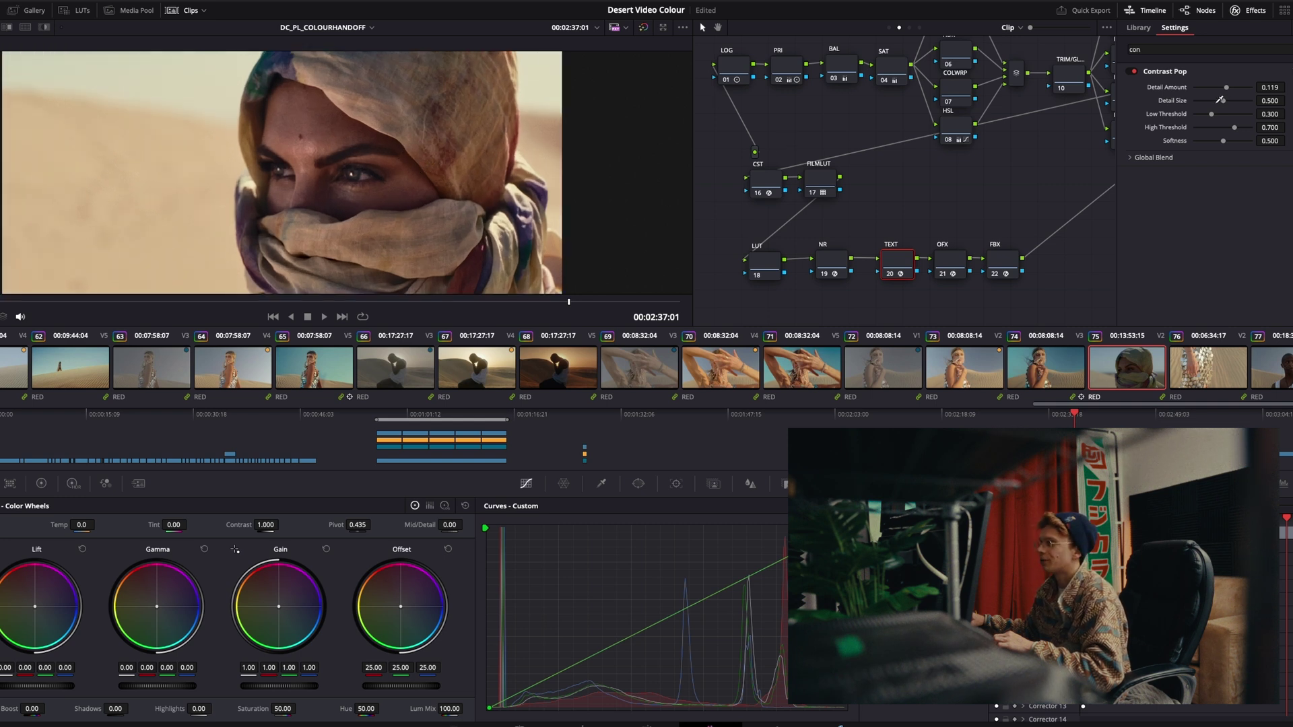
left_click_drag(1219, 99, 1235, 99)
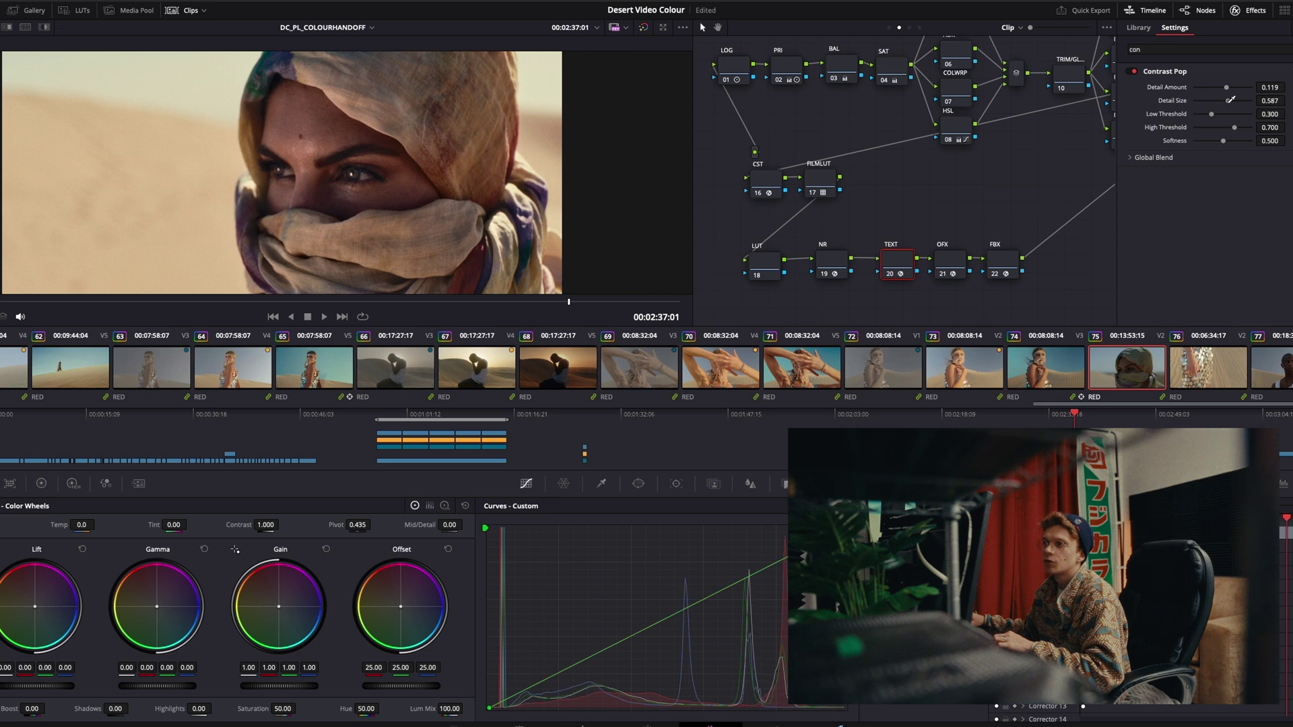
left_click(1217, 160)
left_click_drag(1252, 173, 1219, 171)
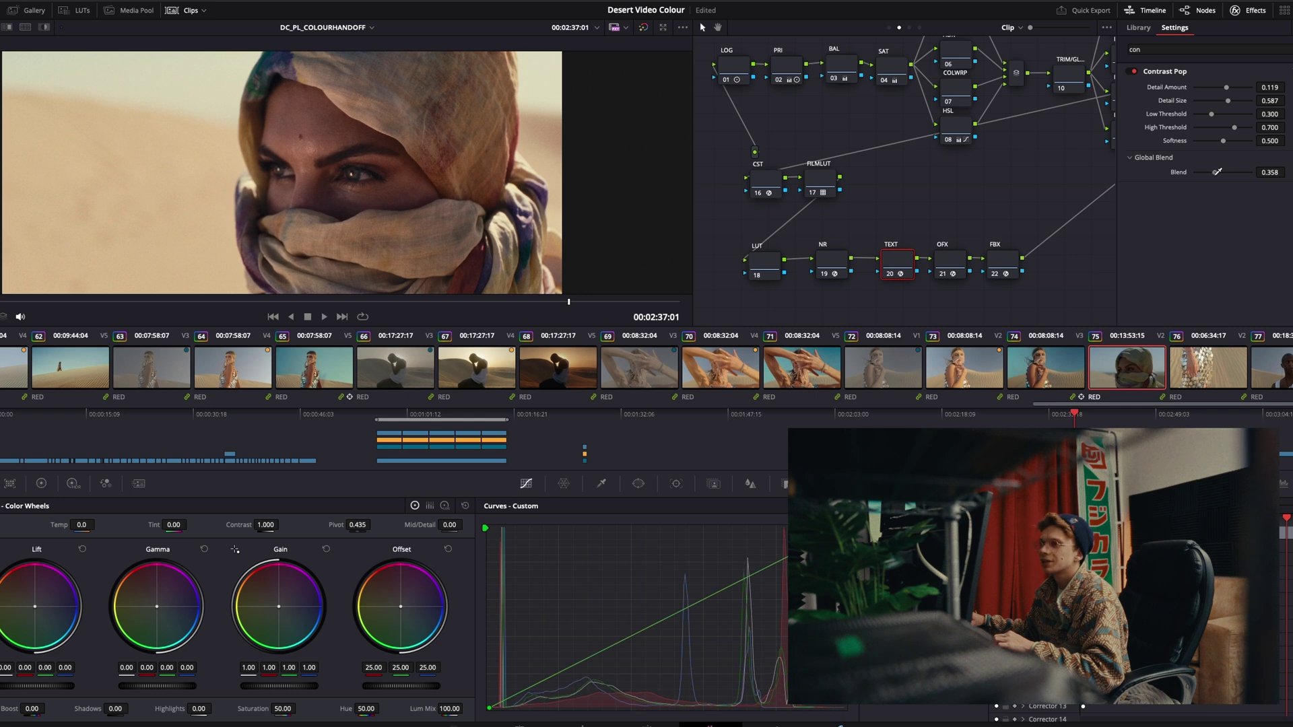
scroll(426, 180, "down", 4)
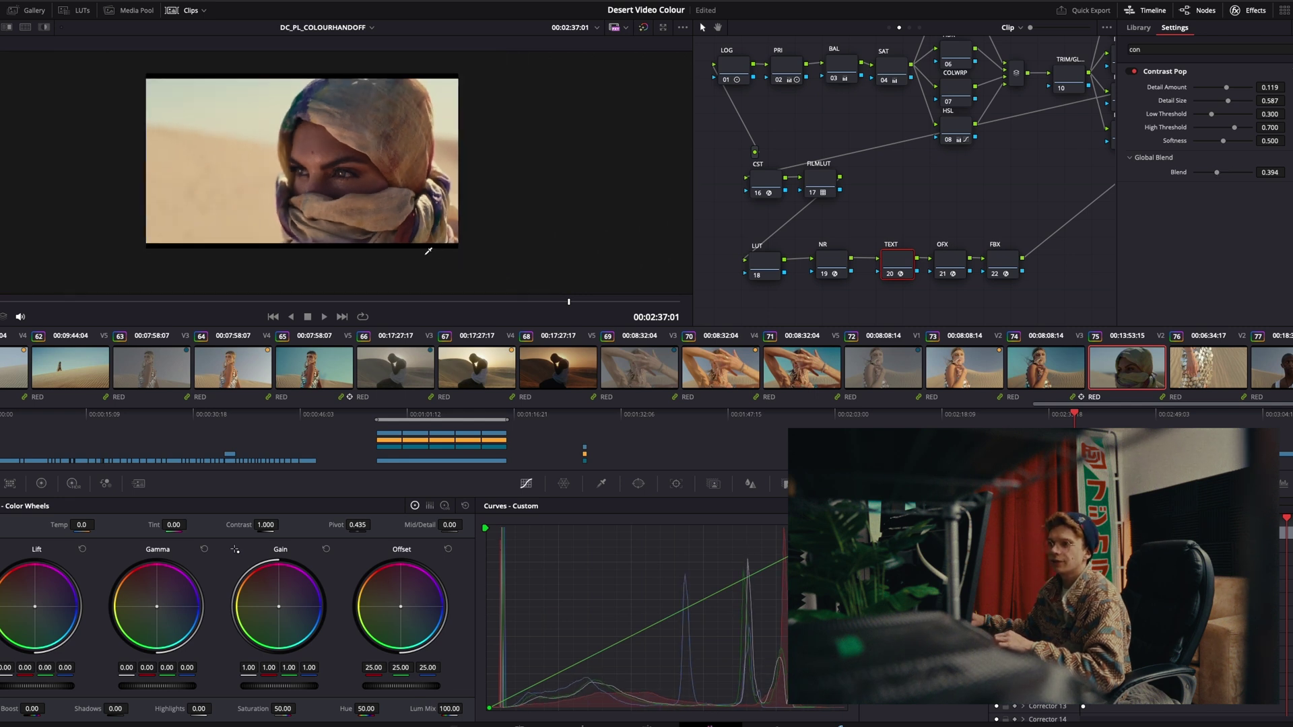
scroll(568, 144, "down", 2)
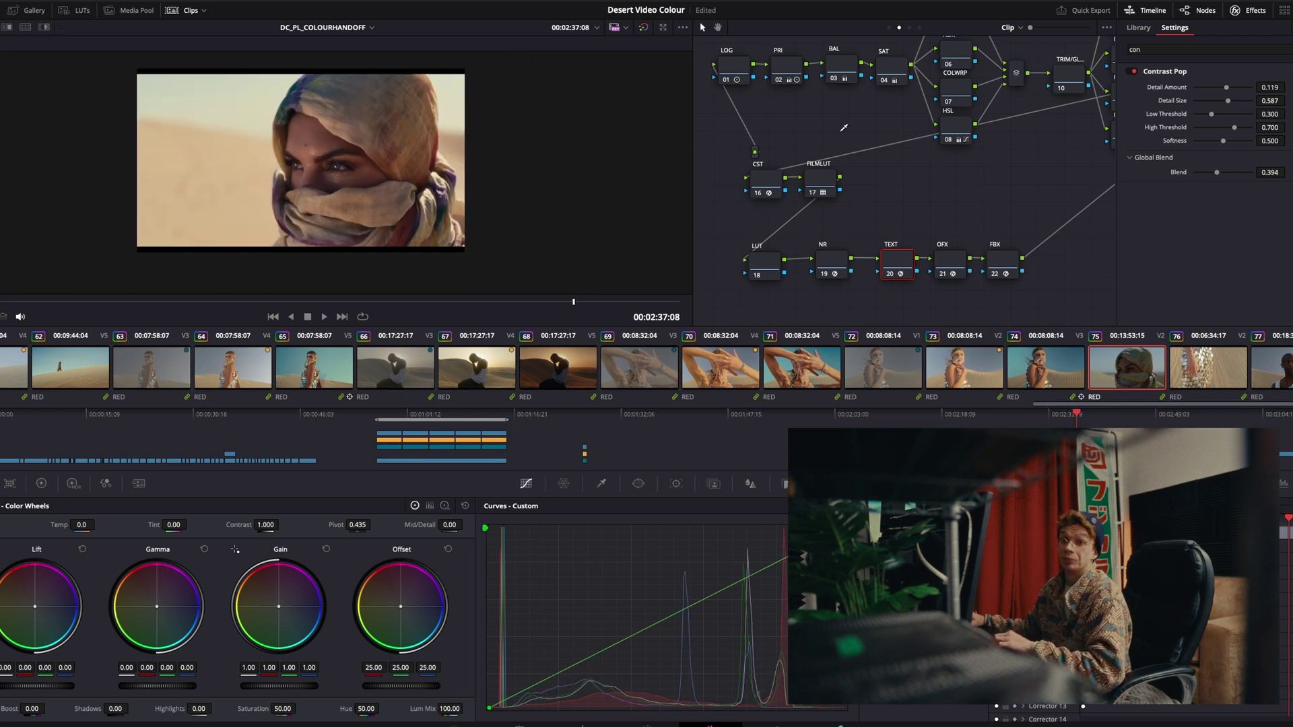
- Draw a closed curve power window around the woman's exposed face on PW node 12
left_click_drag(844, 127, 854, 143)
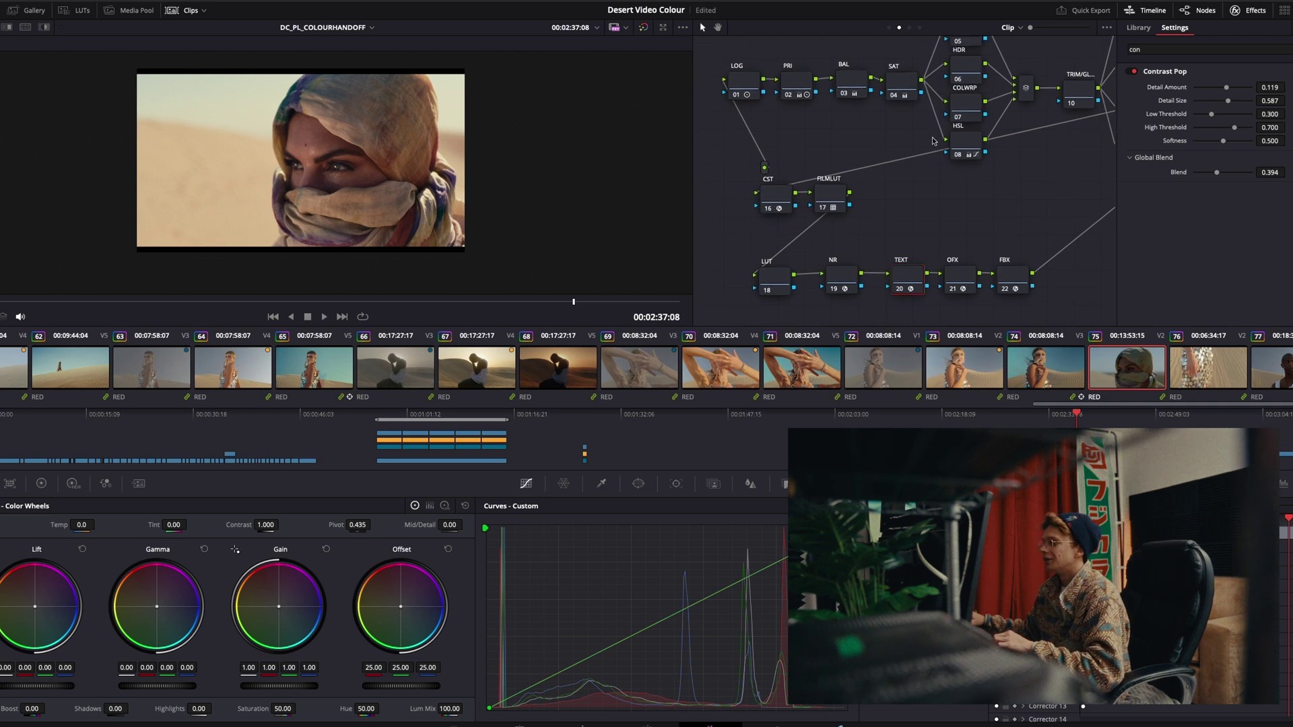
left_click_drag(874, 216, 810, 247)
left_click_drag(984, 233, 953, 237)
scroll(953, 240, "right", 2)
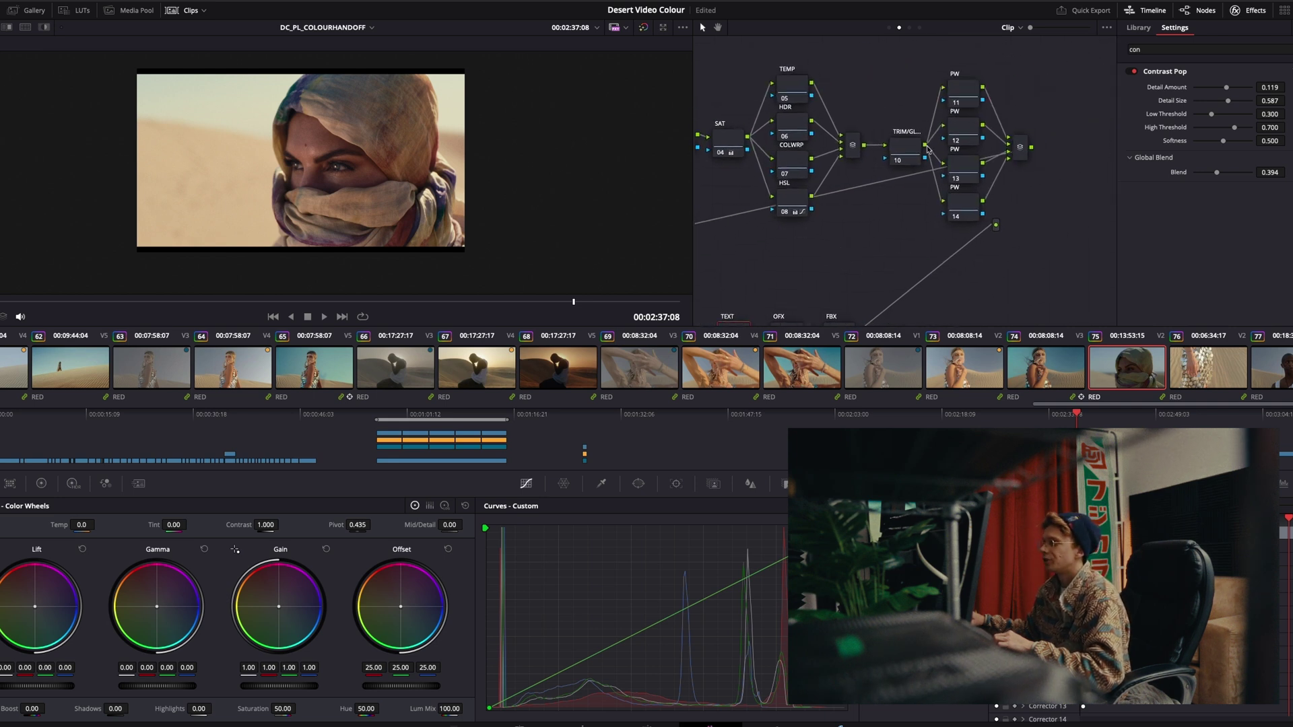
left_click(963, 135)
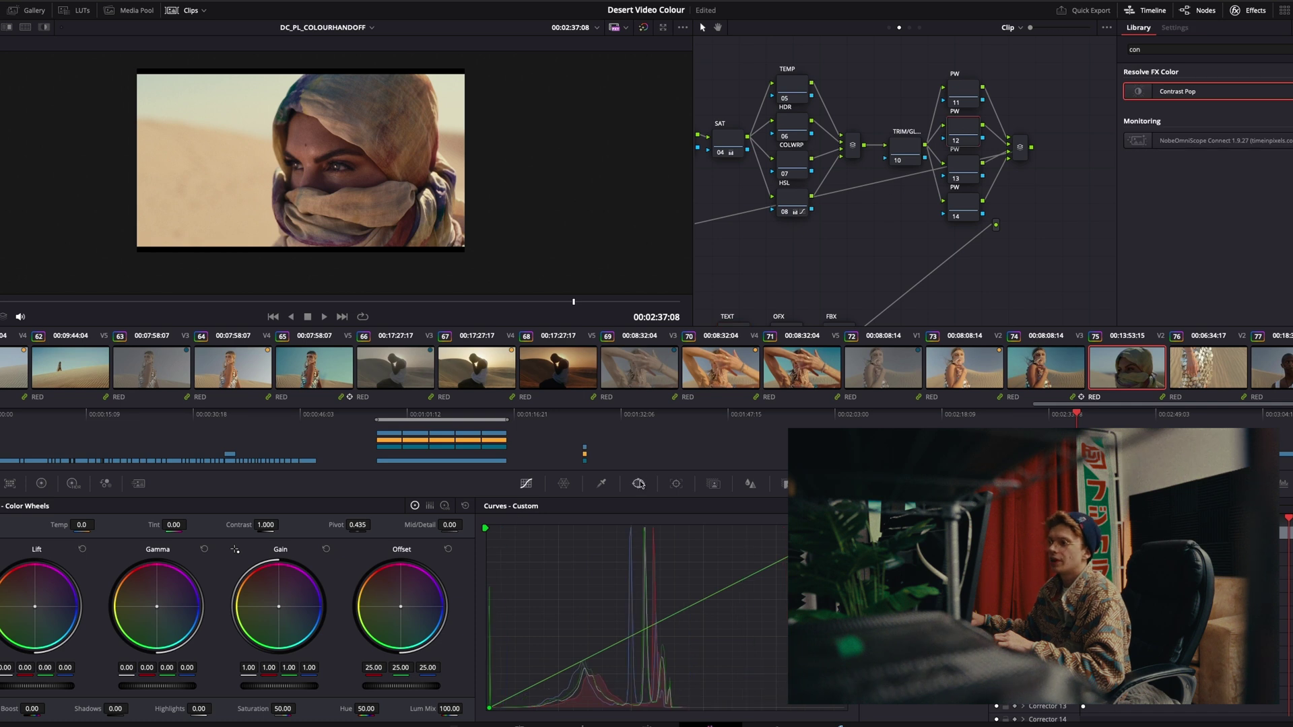
left_click(638, 484)
scroll(361, 211, "up", 2)
left_click(499, 639)
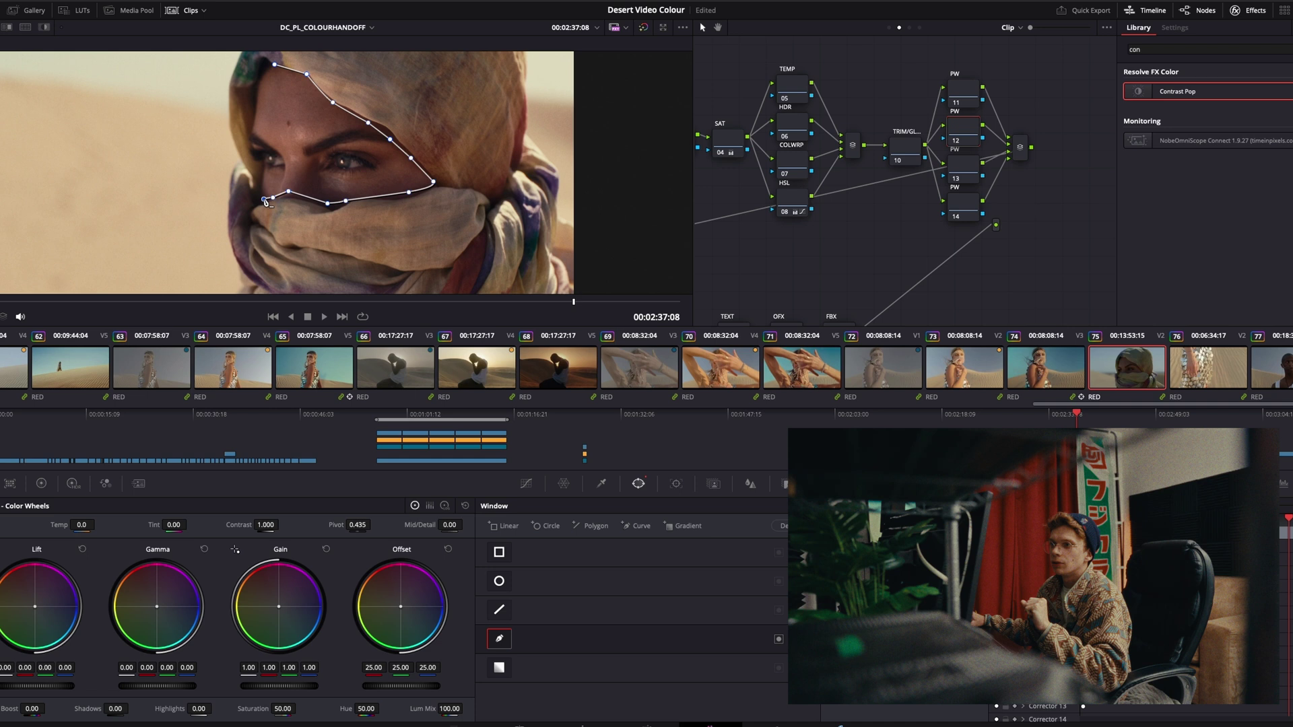
left_click(262, 197)
left_click(263, 185)
left_click(262, 174)
left_click(260, 159)
left_click(249, 138)
left_click(255, 102)
left_click(259, 78)
left_click(275, 64)
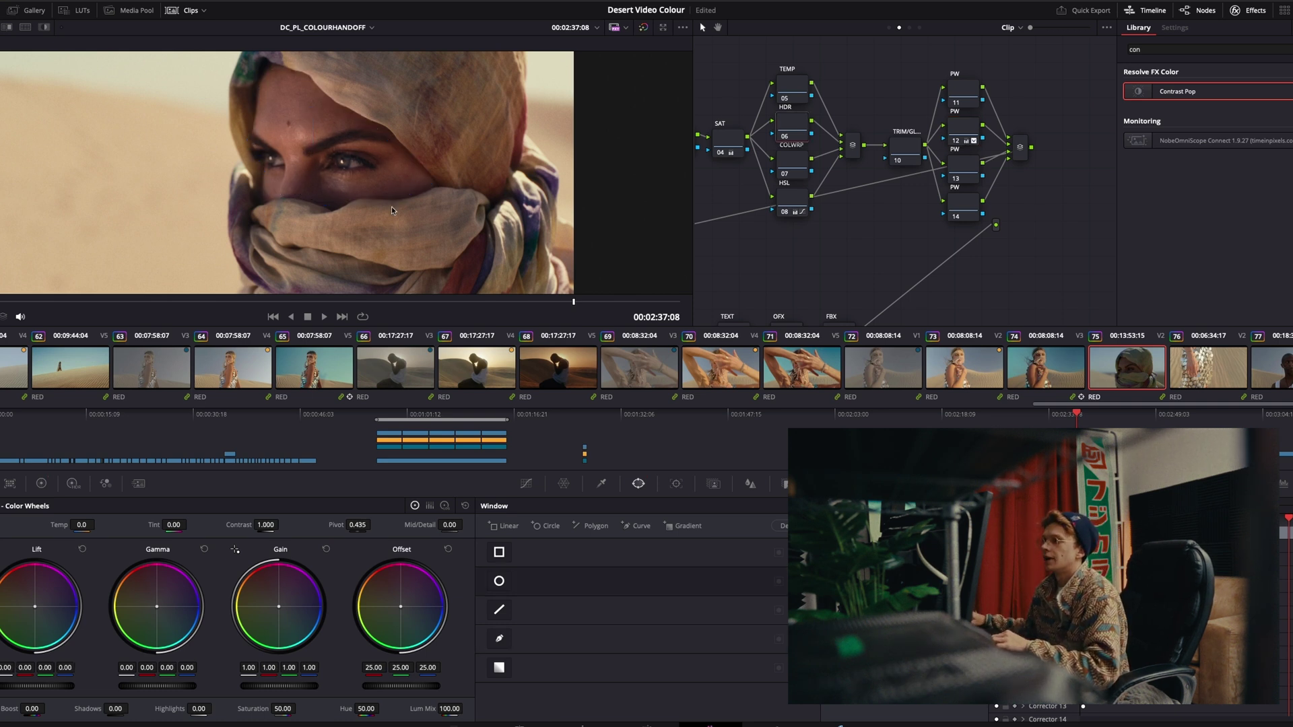
scroll(390, 206, "down", 2)
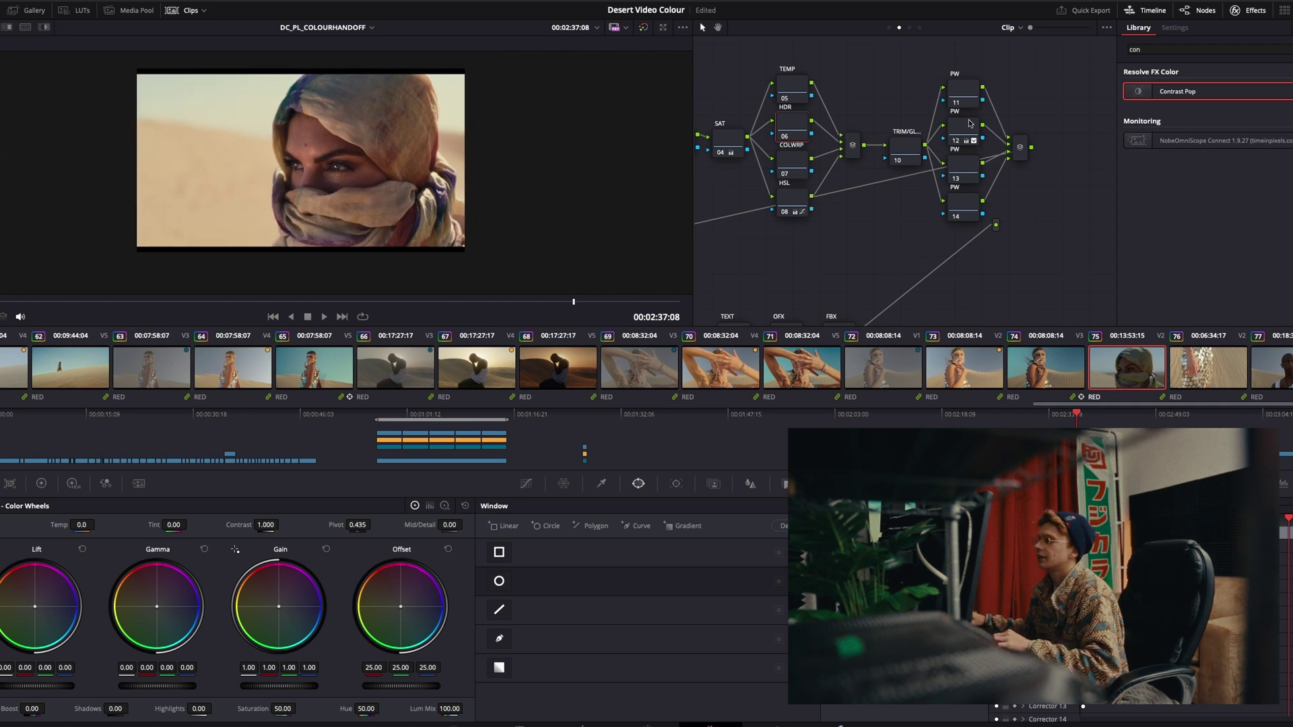
left_click(951, 131)
left_click(793, 163)
- Raise the Halation isolation threshold on the OFX node
scroll(238, 134, "up", 2)
scroll(893, 229, "down", 3)
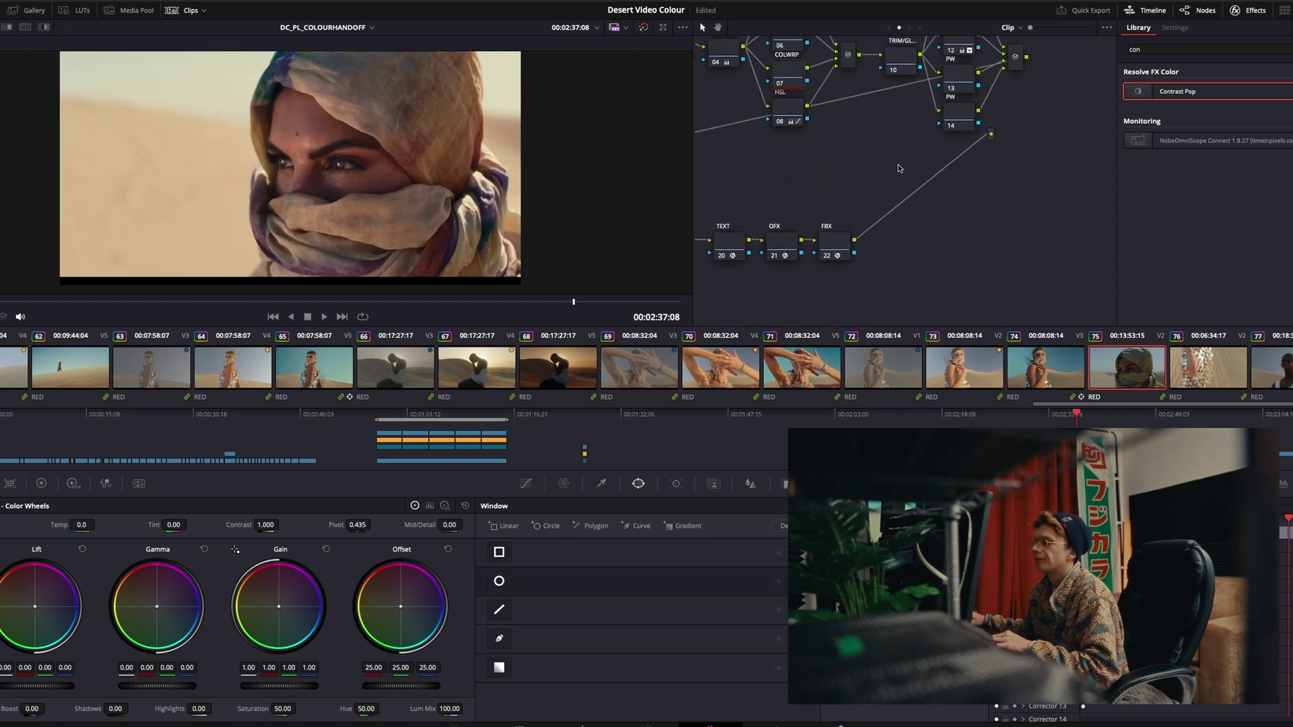
left_click(779, 254)
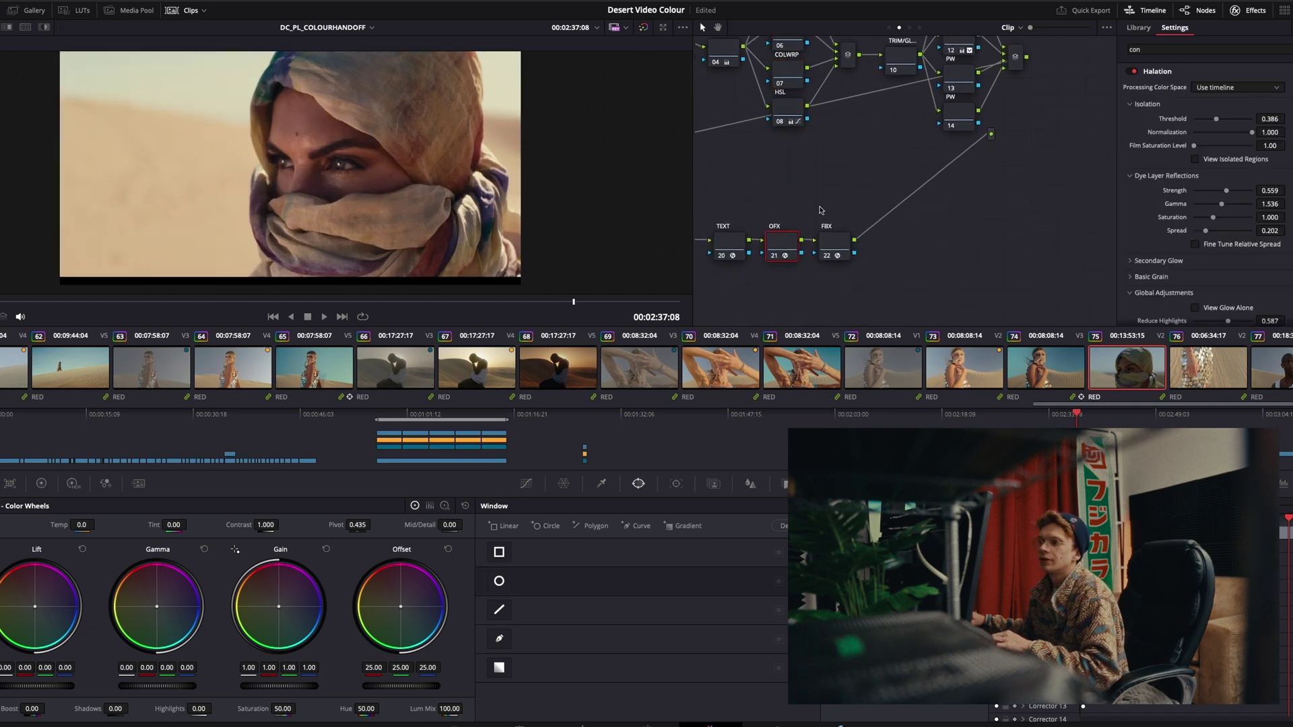
left_click_drag(1216, 119, 1223, 121)
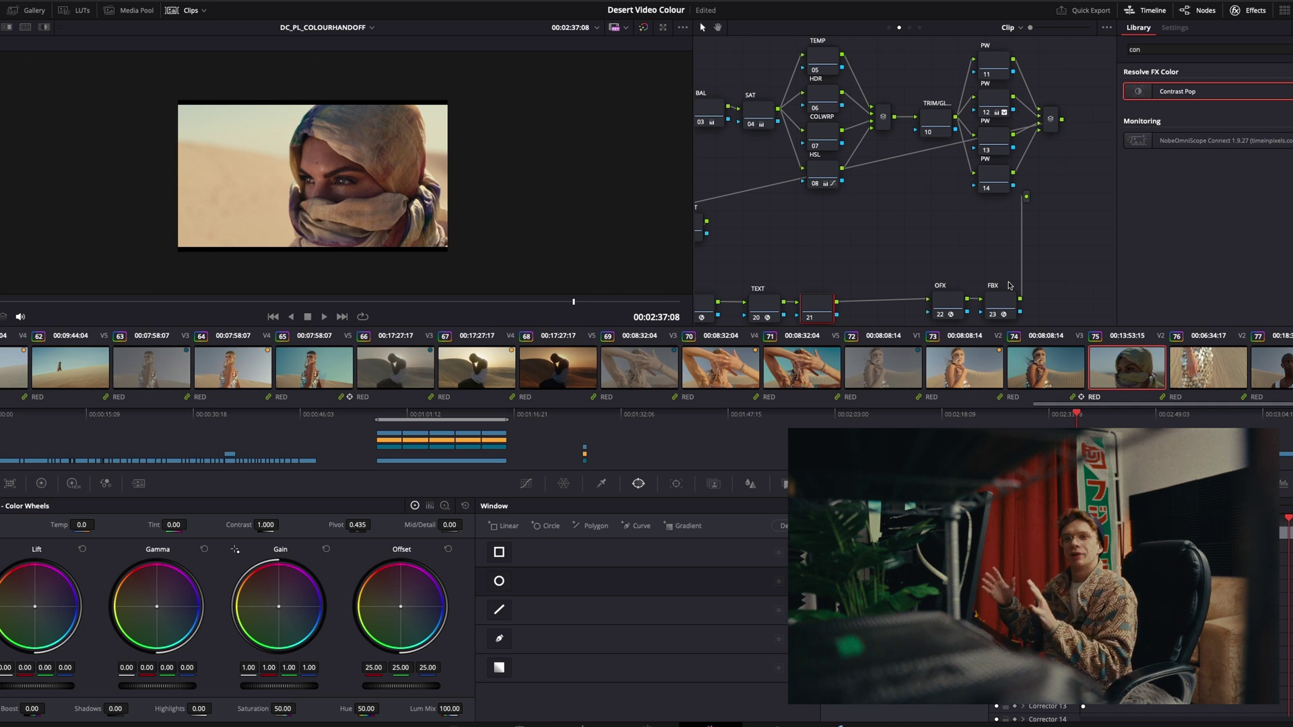
- Find the Resolve FX Glow effect in the effects library and add it to node 21
scroll(871, 198, "down", 2)
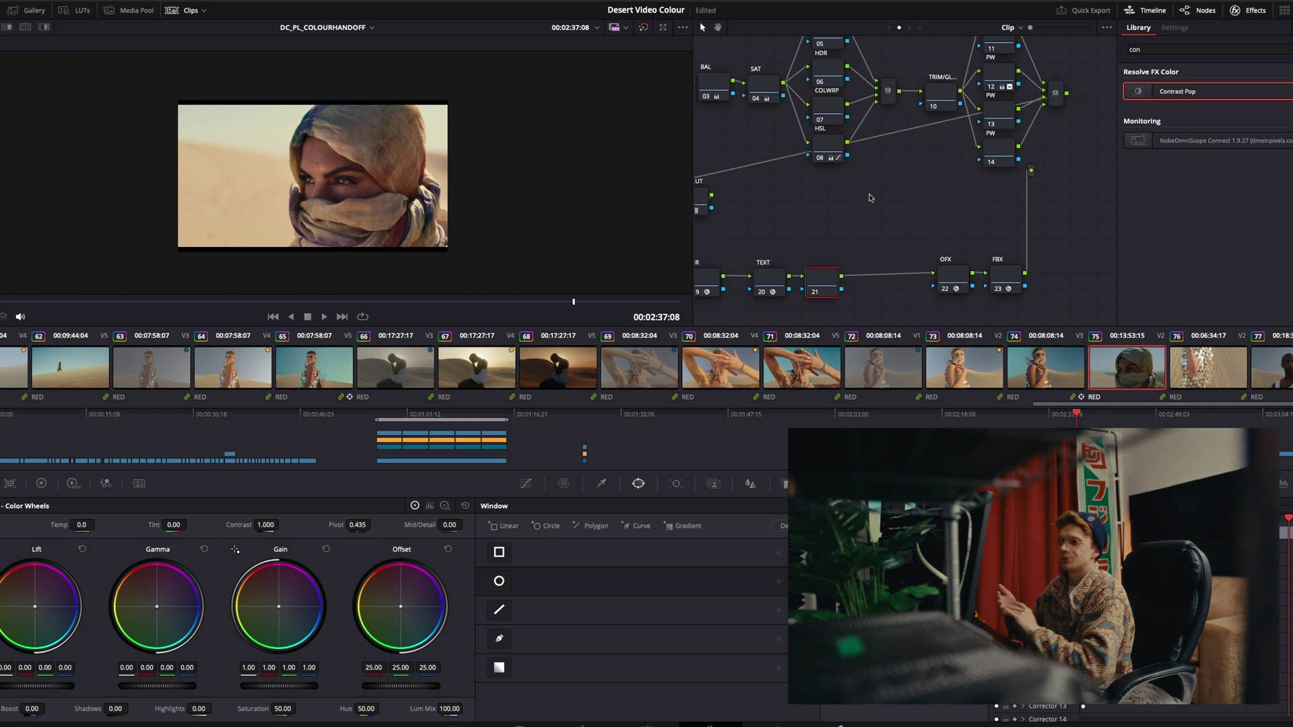
left_click(1156, 51)
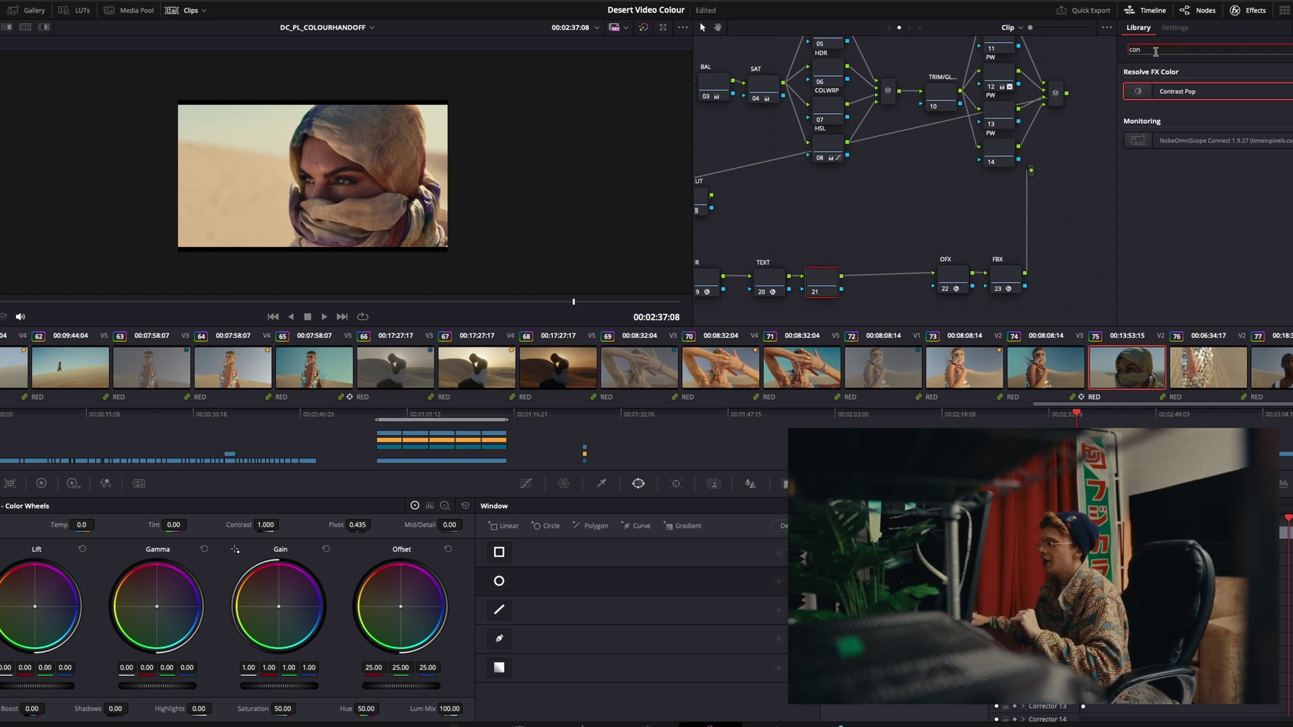
double_click(1156, 51)
type("glow")
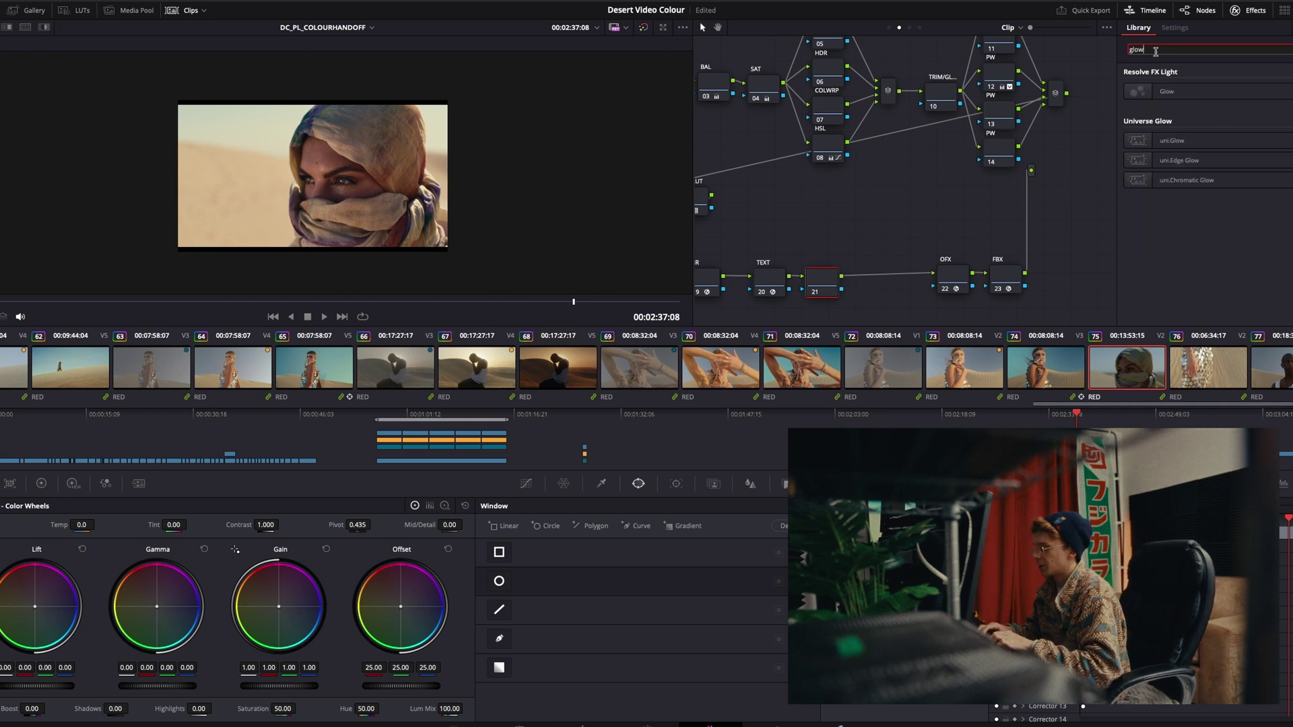
left_click_drag(710, 412, 821, 283)
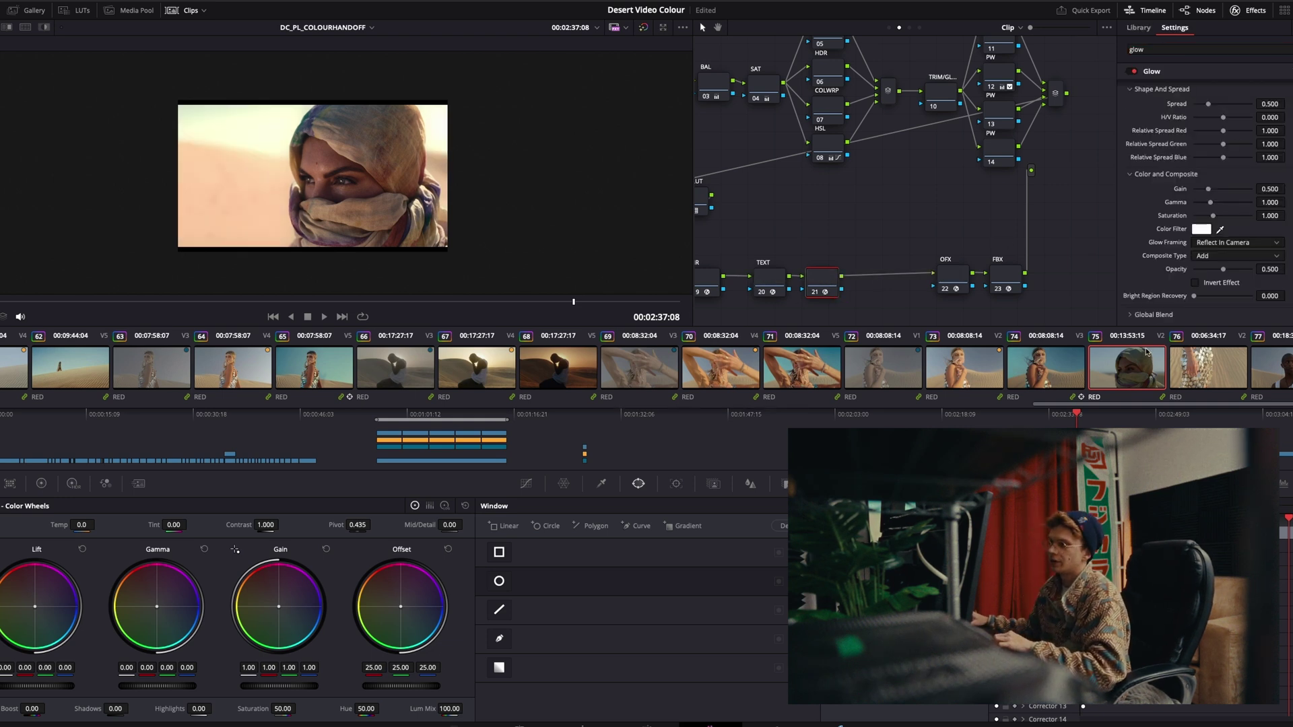
- Set the Glow's shine threshold to 0.752, spread to 1.028, gain to 0.318, gamma to 0.689 and global blend to 0.514
scroll(1256, 229, "up", 2)
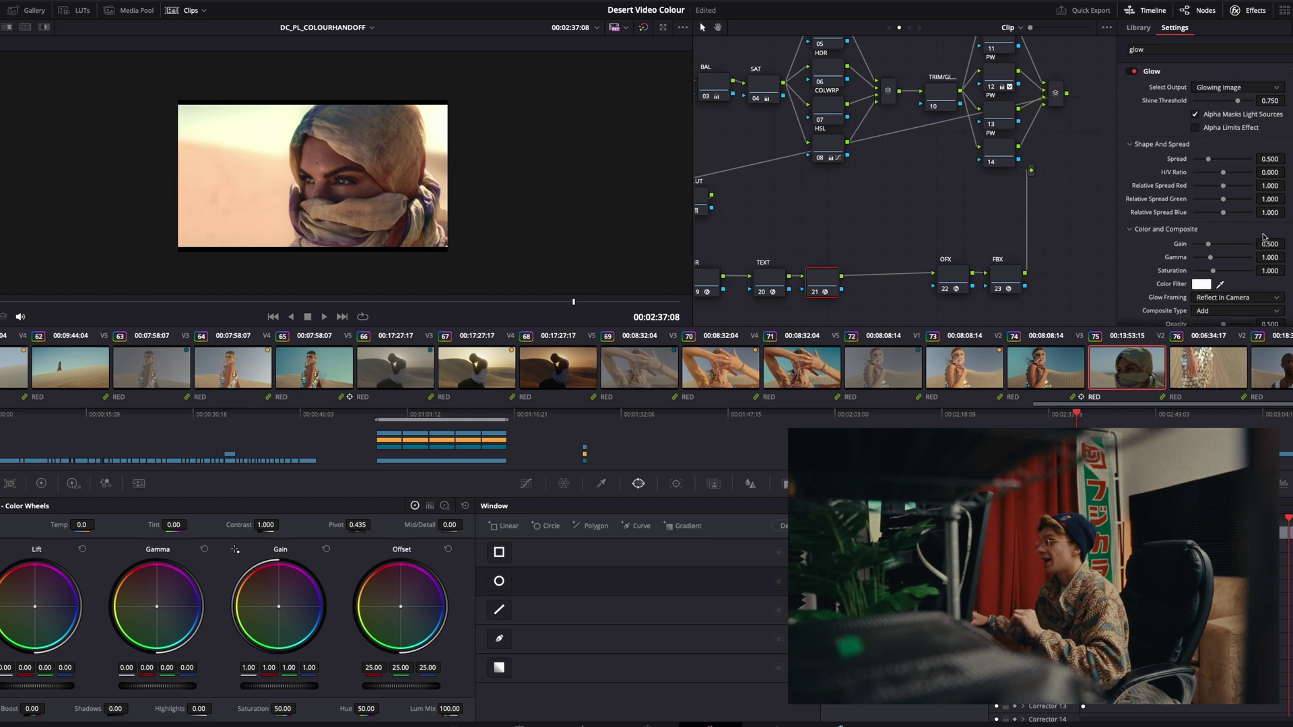
mouse_move(1237, 100)
left_mouse_down()
mouse_move(1216, 101)
mouse_move(1245, 107)
mouse_move(1234, 104)
left_mouse_up()
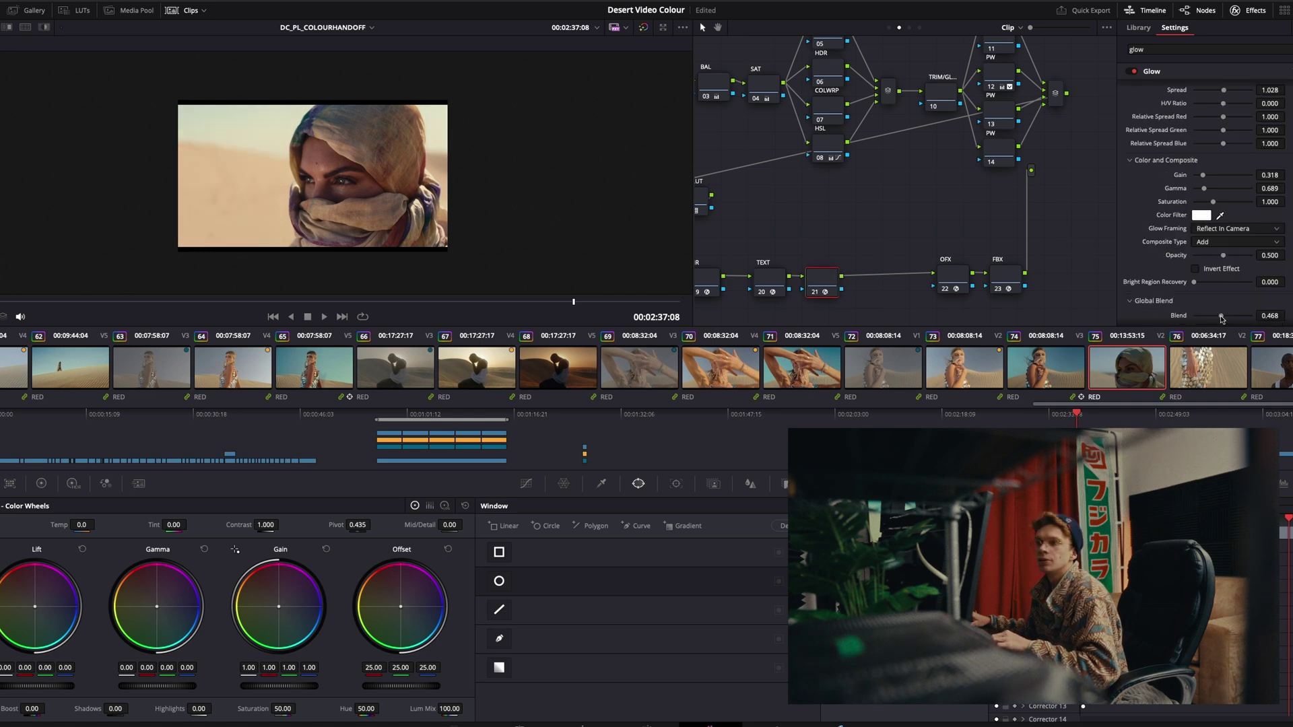
left_click_drag(1226, 316, 1222, 317)
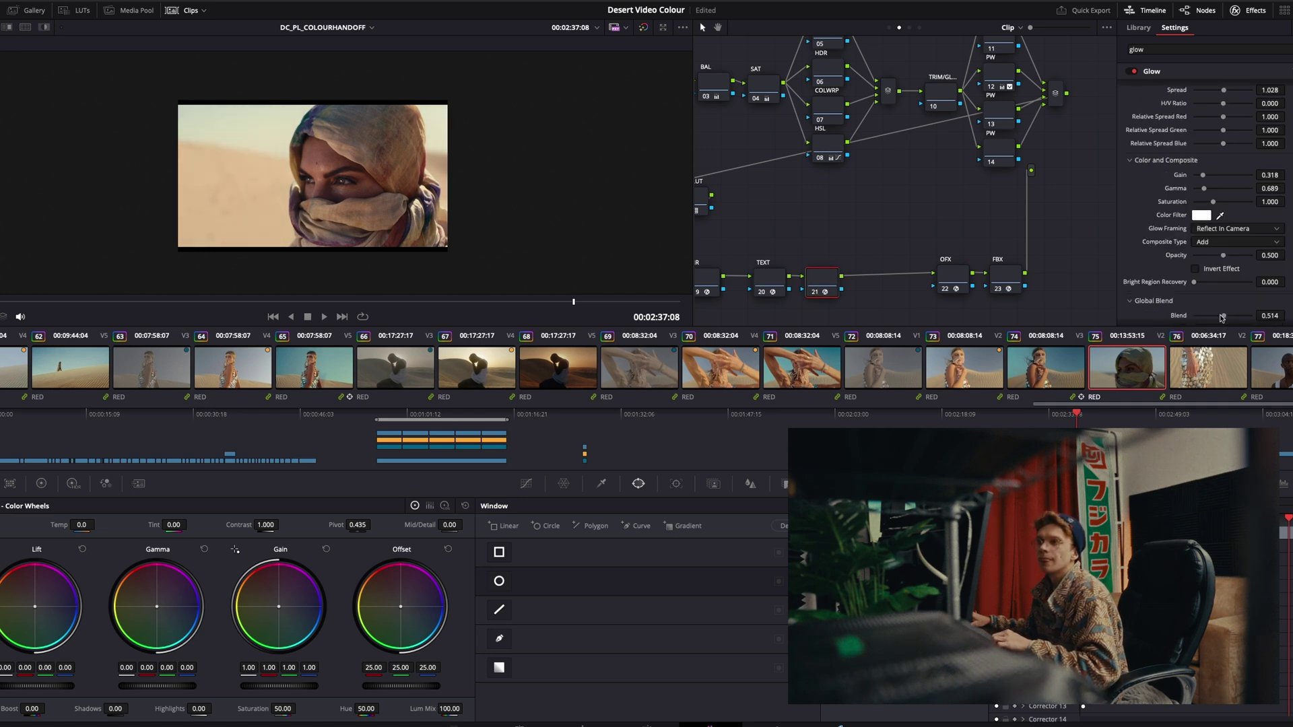
- Soften the TEXT node slightly with a blur radius of 0.51 and check the detail on the woman's face
left_click(777, 283)
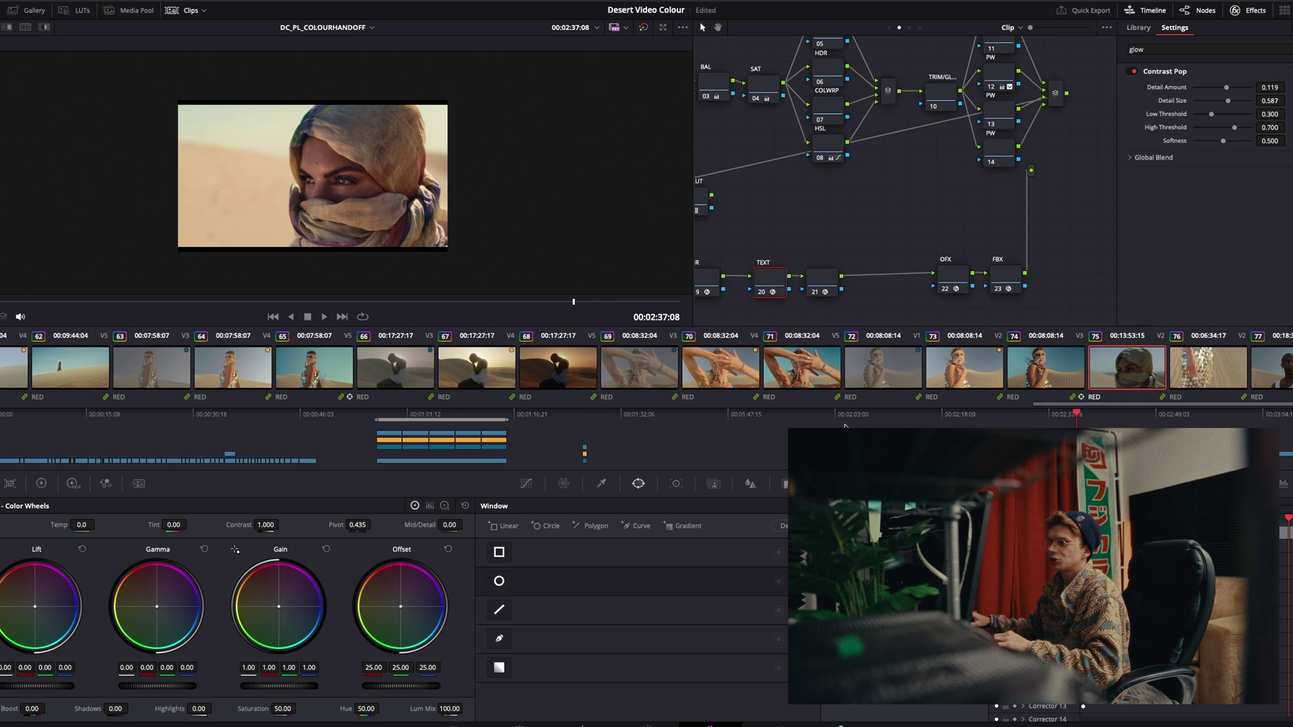
left_click(750, 484)
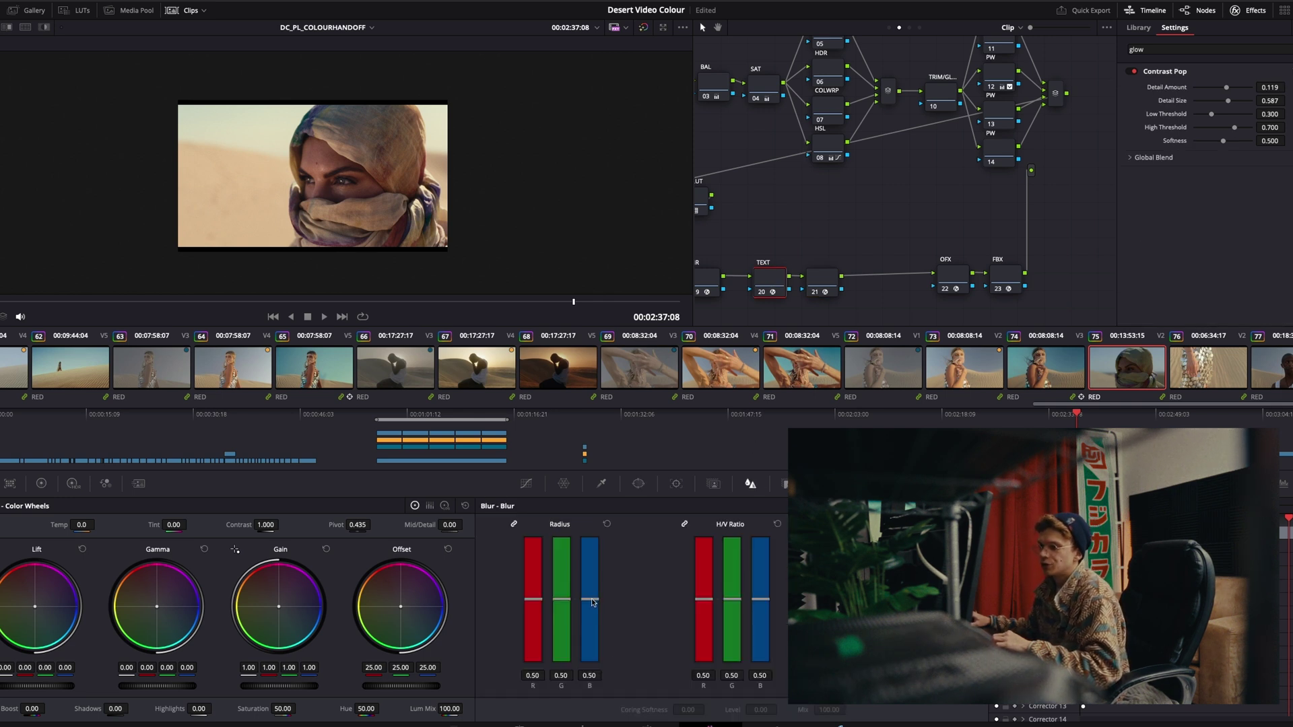
mouse_move(592, 598)
left_mouse_down()
mouse_move(586, 621)
mouse_move(590, 601)
left_mouse_up()
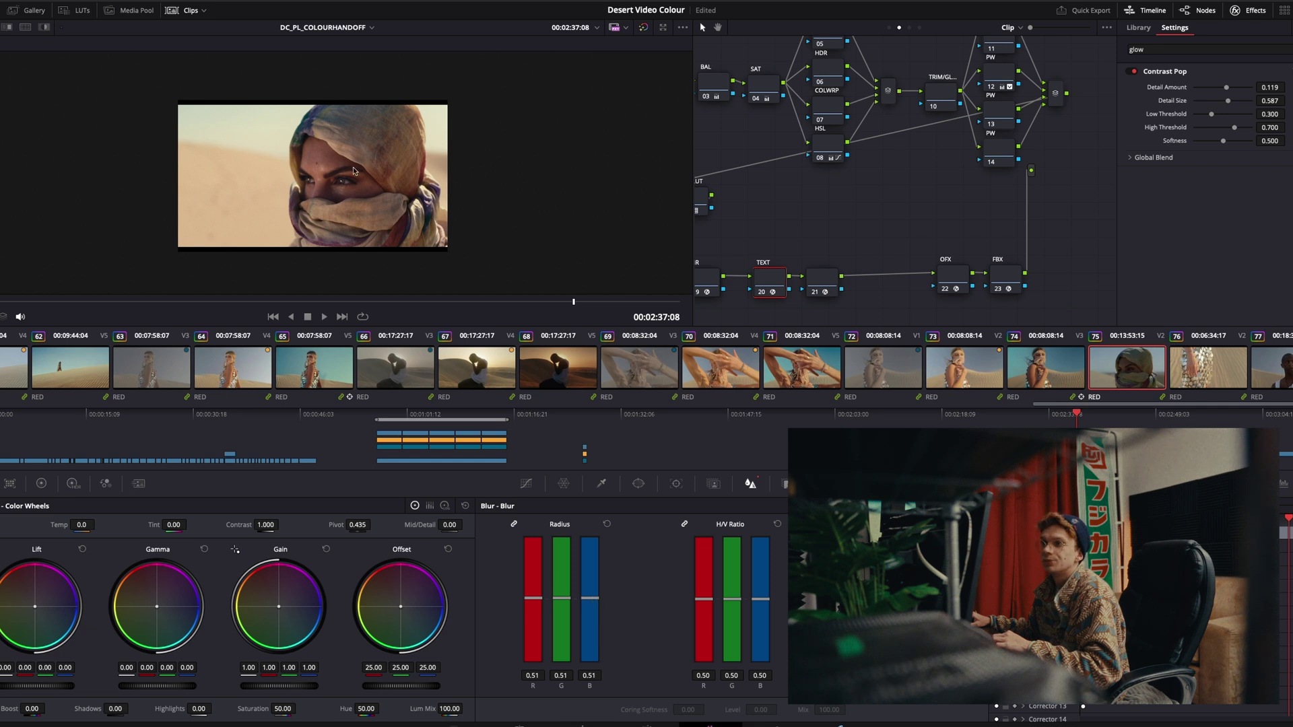
scroll(360, 153, "up", 5)
scroll(361, 153, "down", 2)
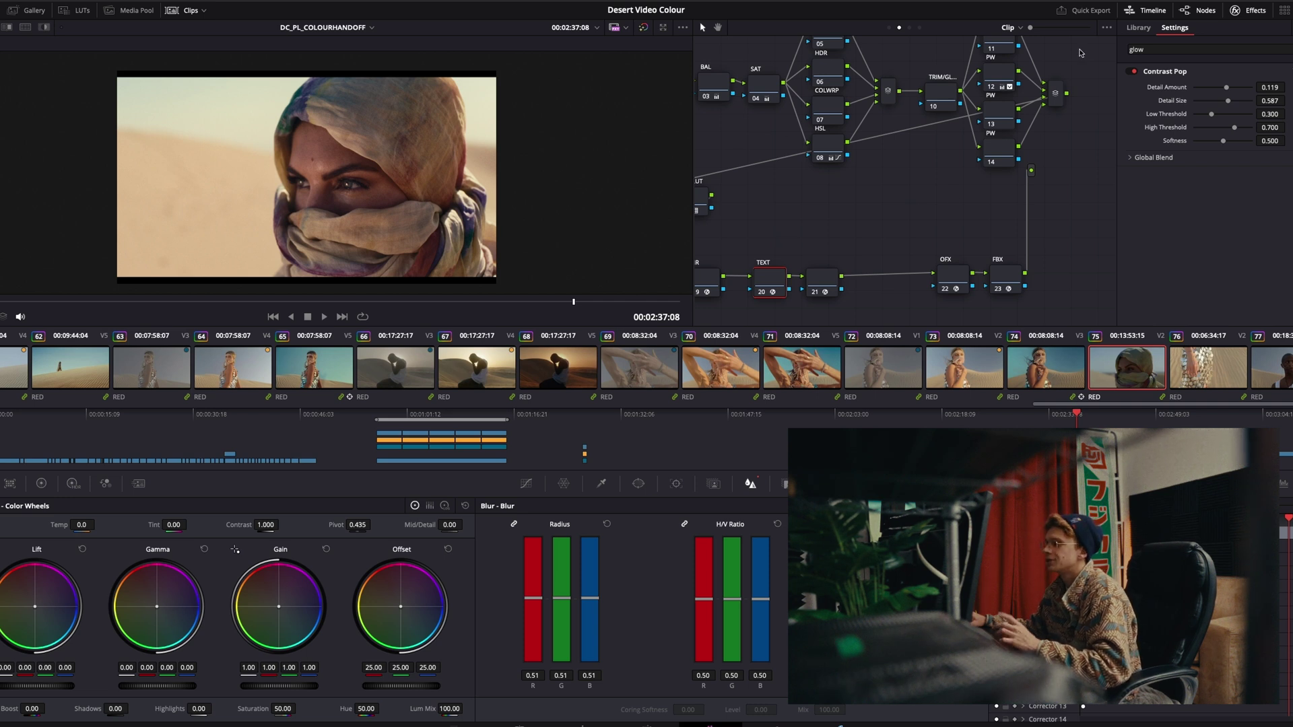
- On clip 76, sample the blue sequins on the Hue vs Lum curve and darken the blues, widening the falloff towards green
left_click(1257, 10)
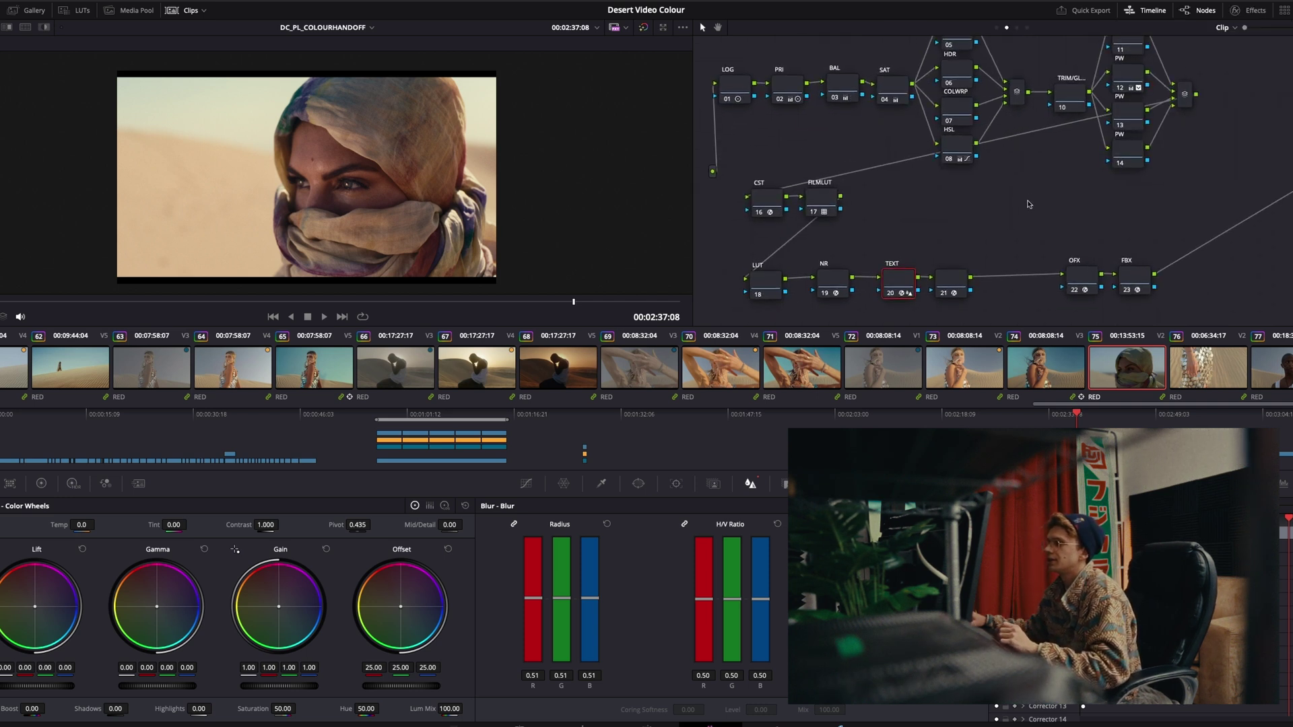
left_click(1190, 371)
left_click(890, 288)
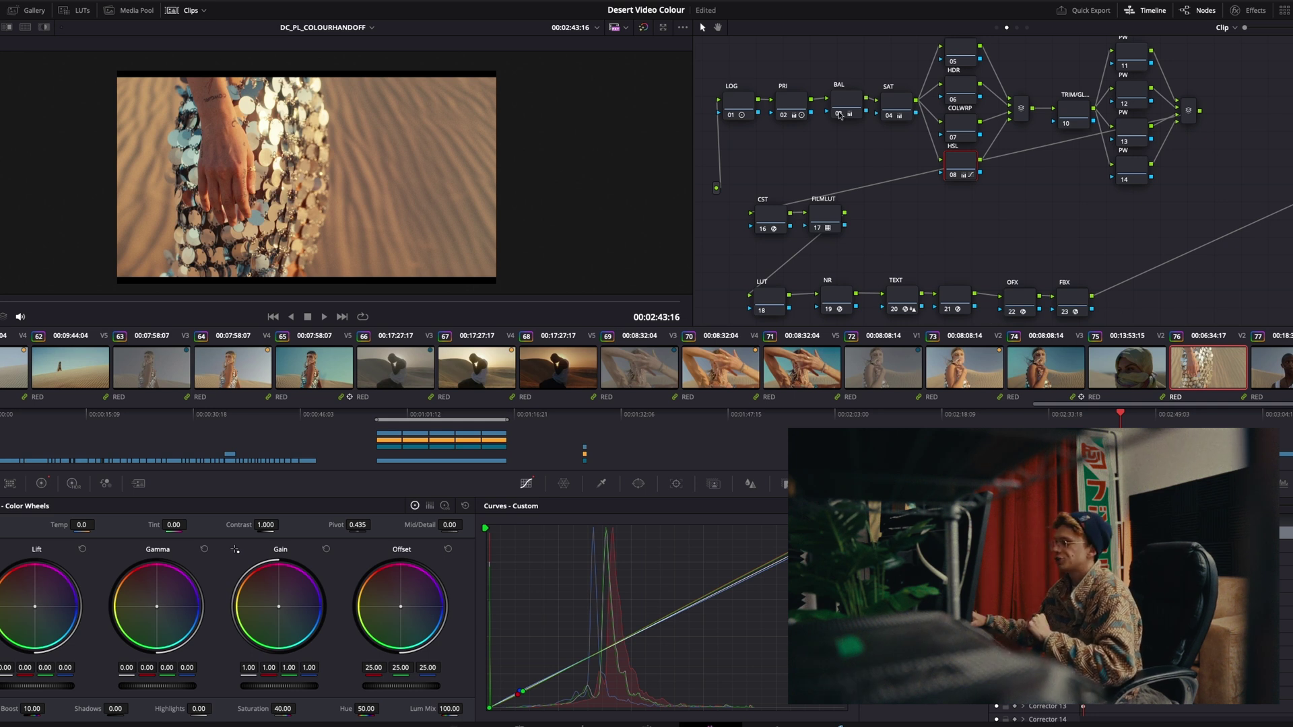
left_click(800, 103)
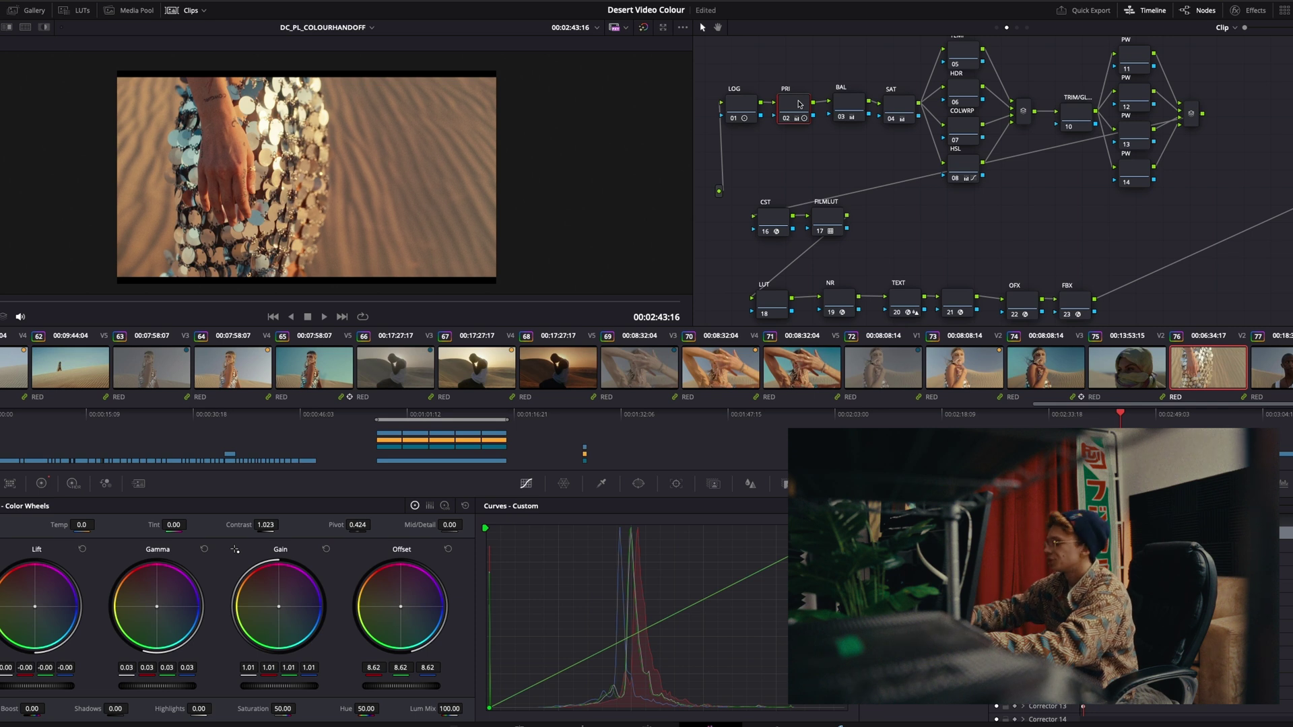
key("shift+apostrophe")
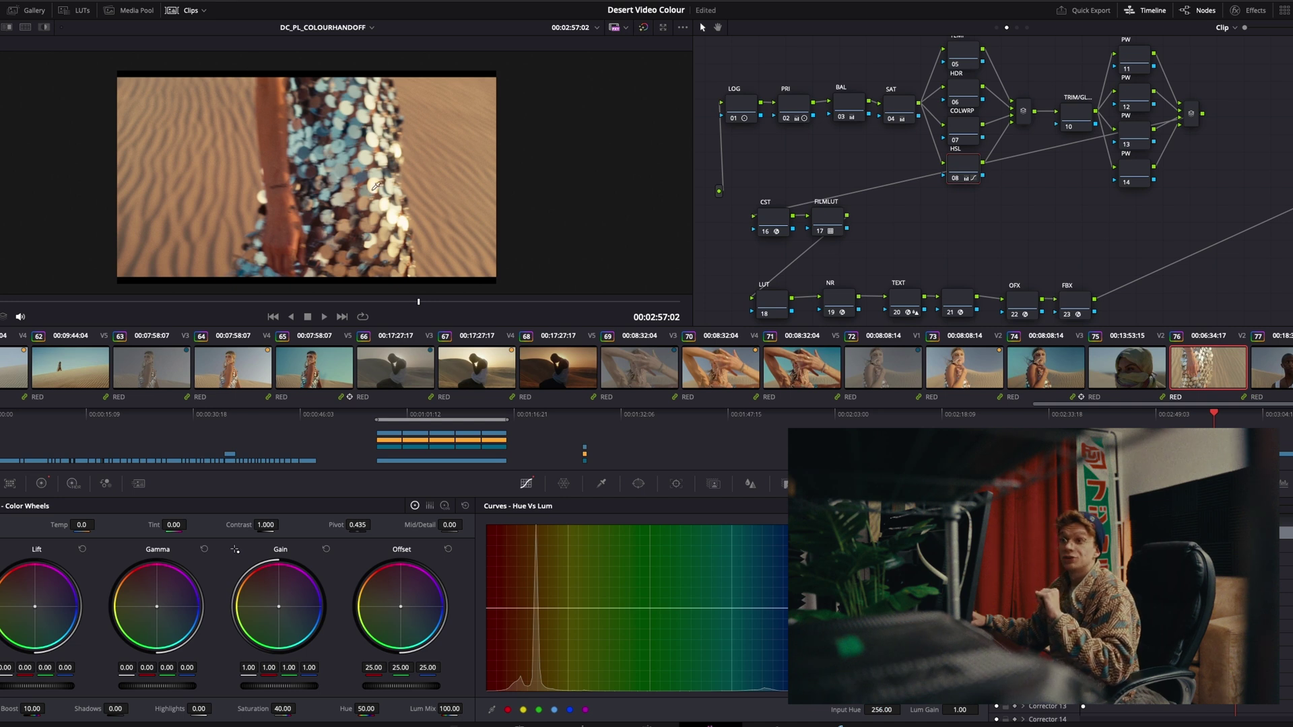
left_click(356, 138)
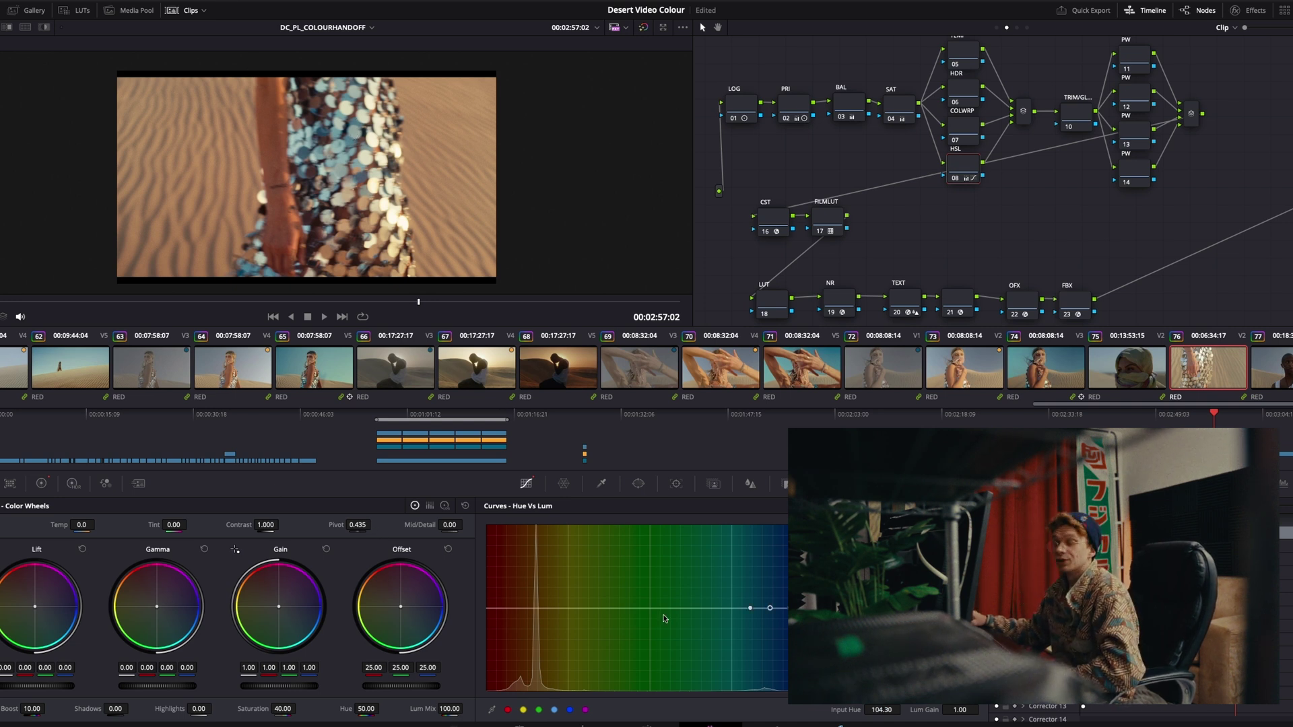
left_click_drag(770, 609, 730, 610)
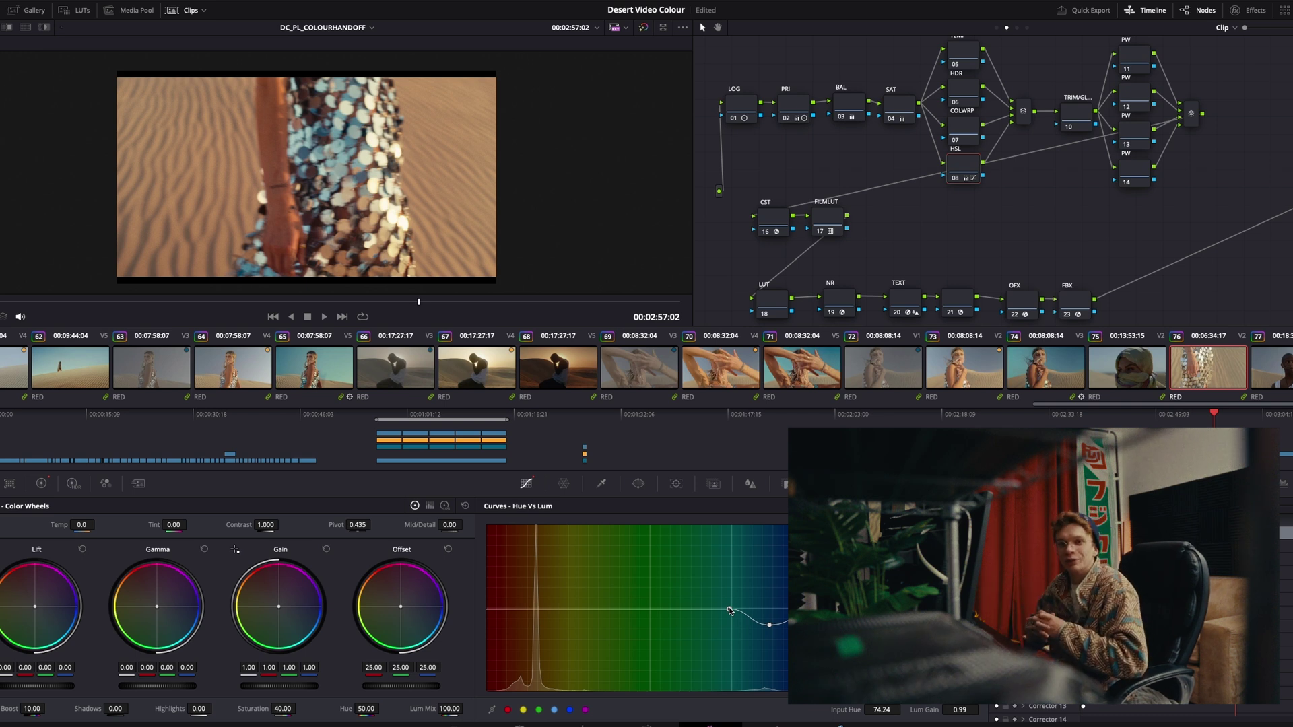
- On clip 77, set the TEXT node's Contrast Pop to detail amount 0.339, detail size 0.523 and global blend 0.275
key("Down")
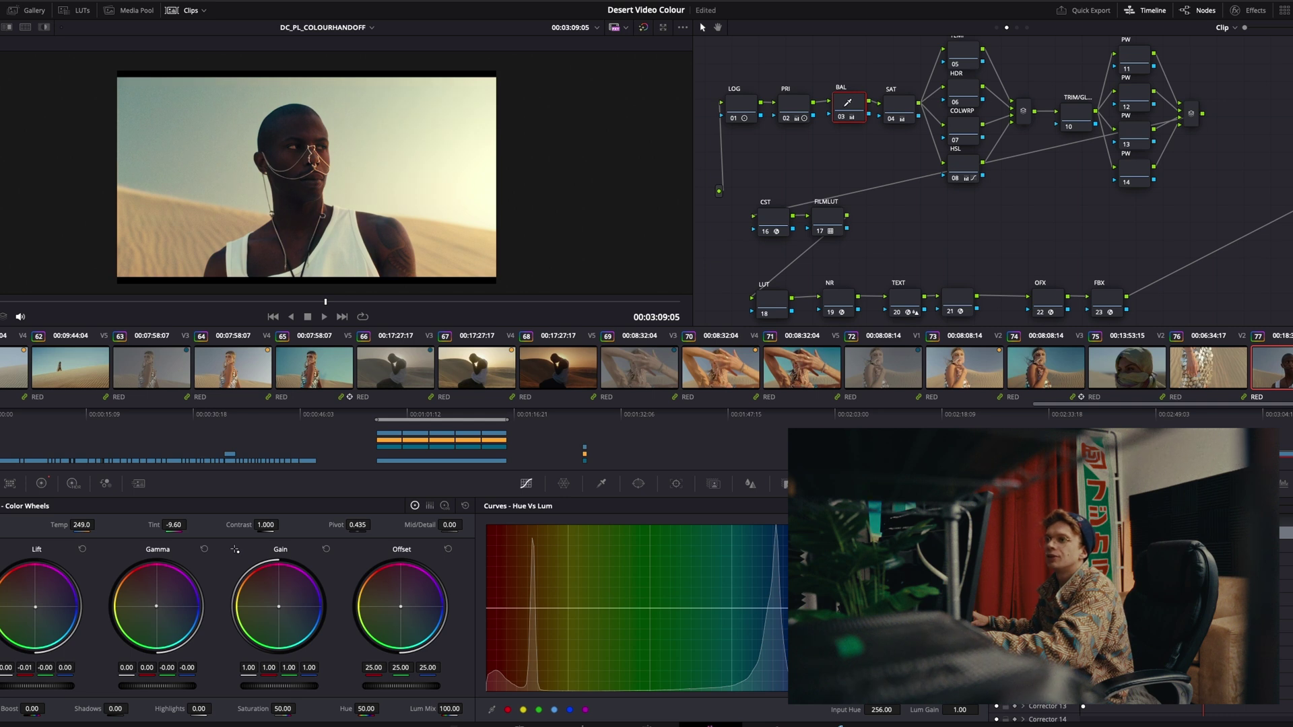
left_click(803, 103)
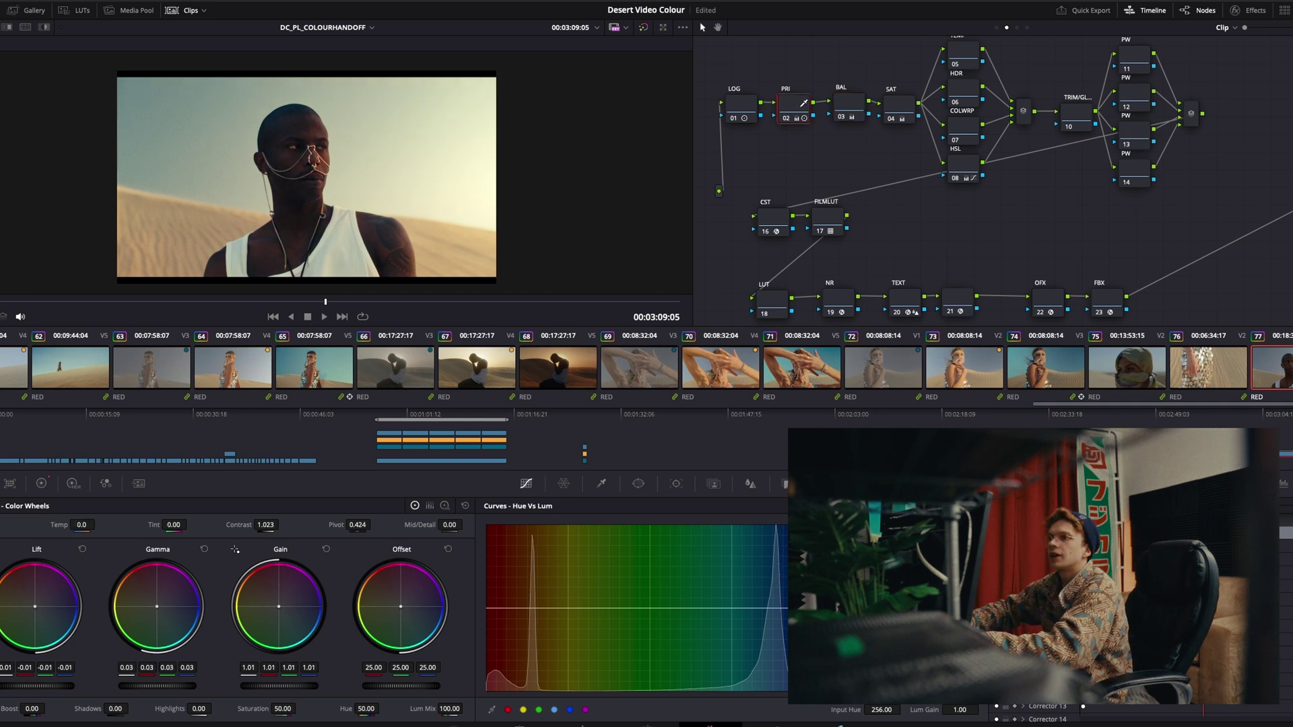
left_click(959, 301)
left_click(1268, 11)
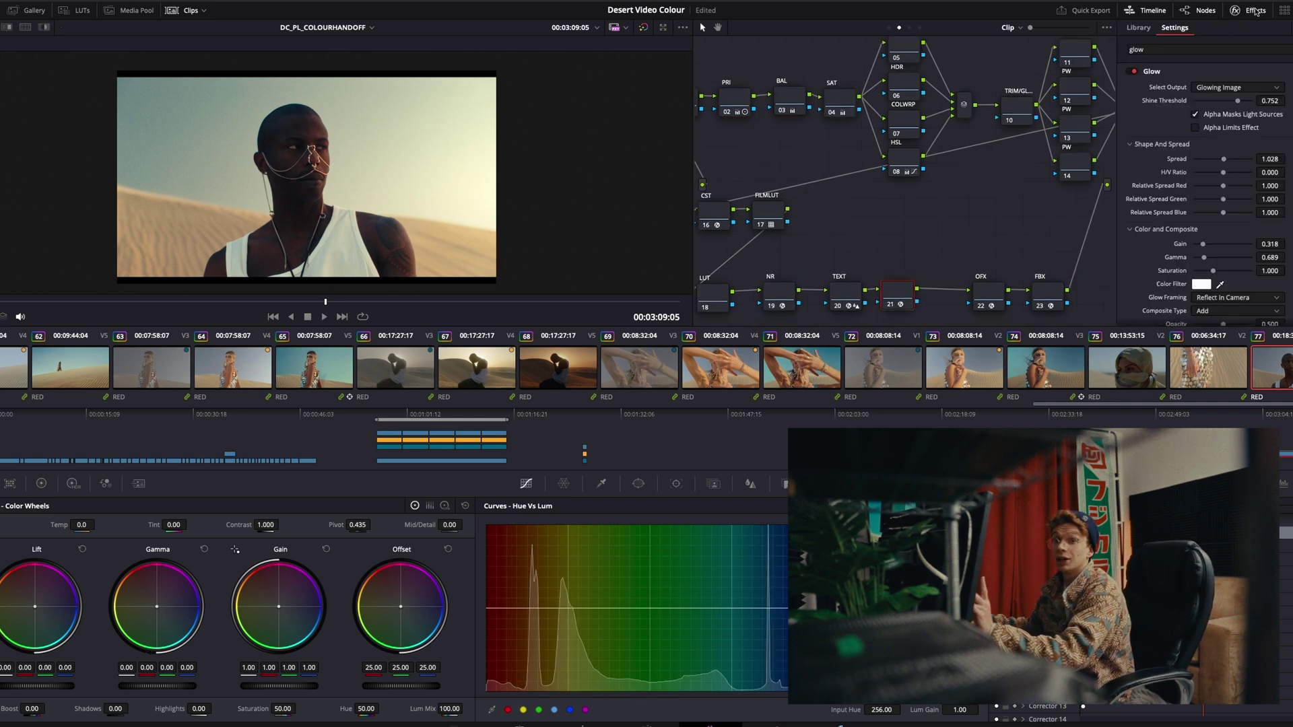
left_click(854, 294)
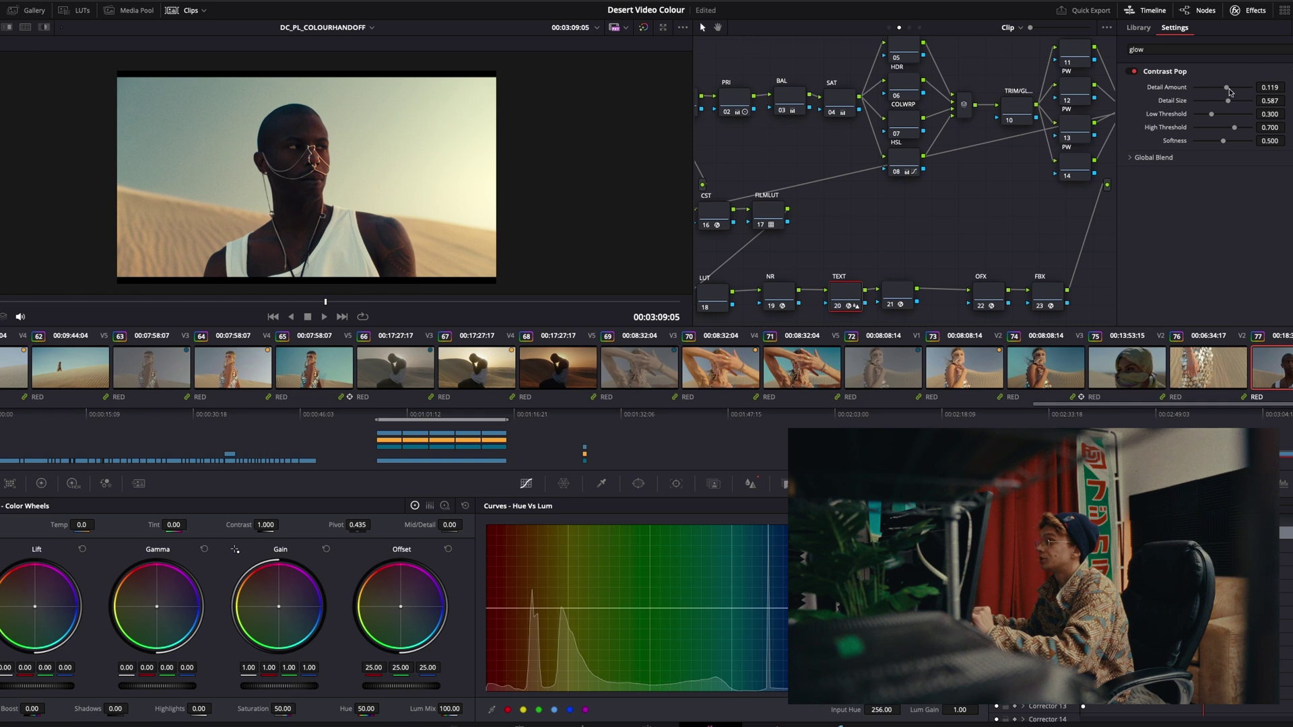
left_click_drag(1226, 87, 1235, 91)
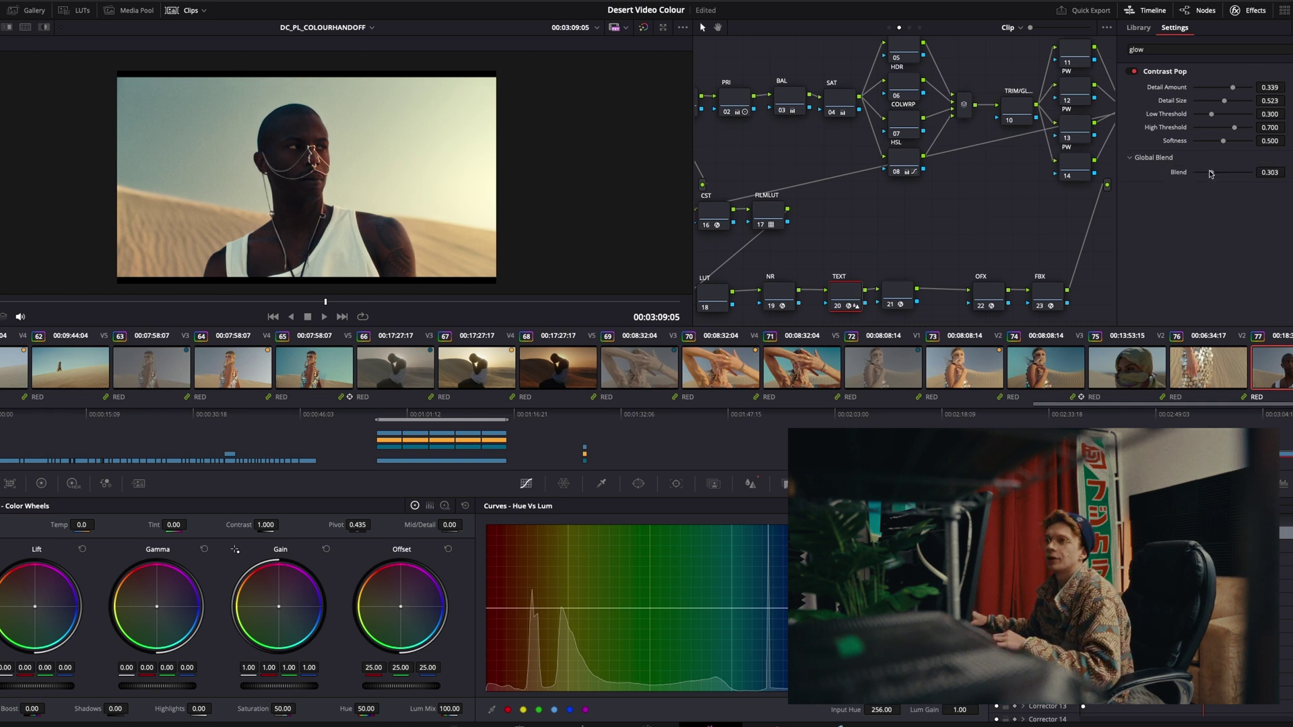
left_click_drag(1213, 173, 1210, 173)
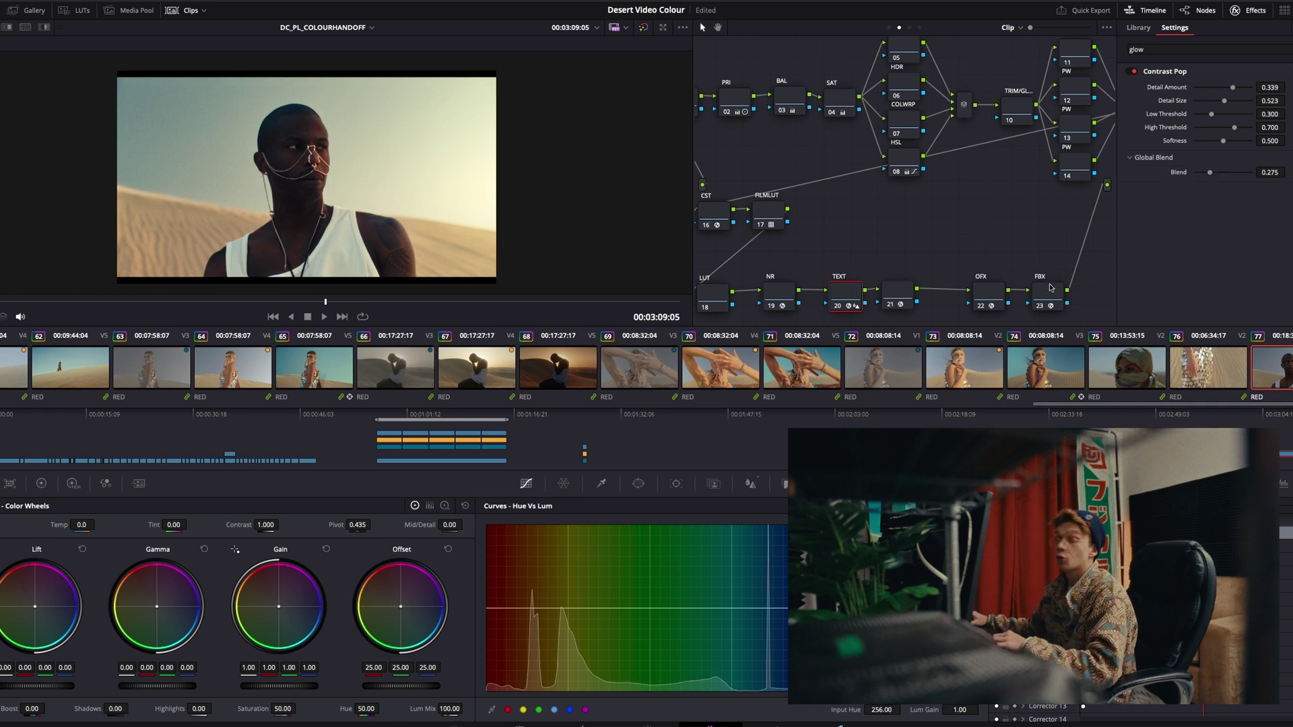